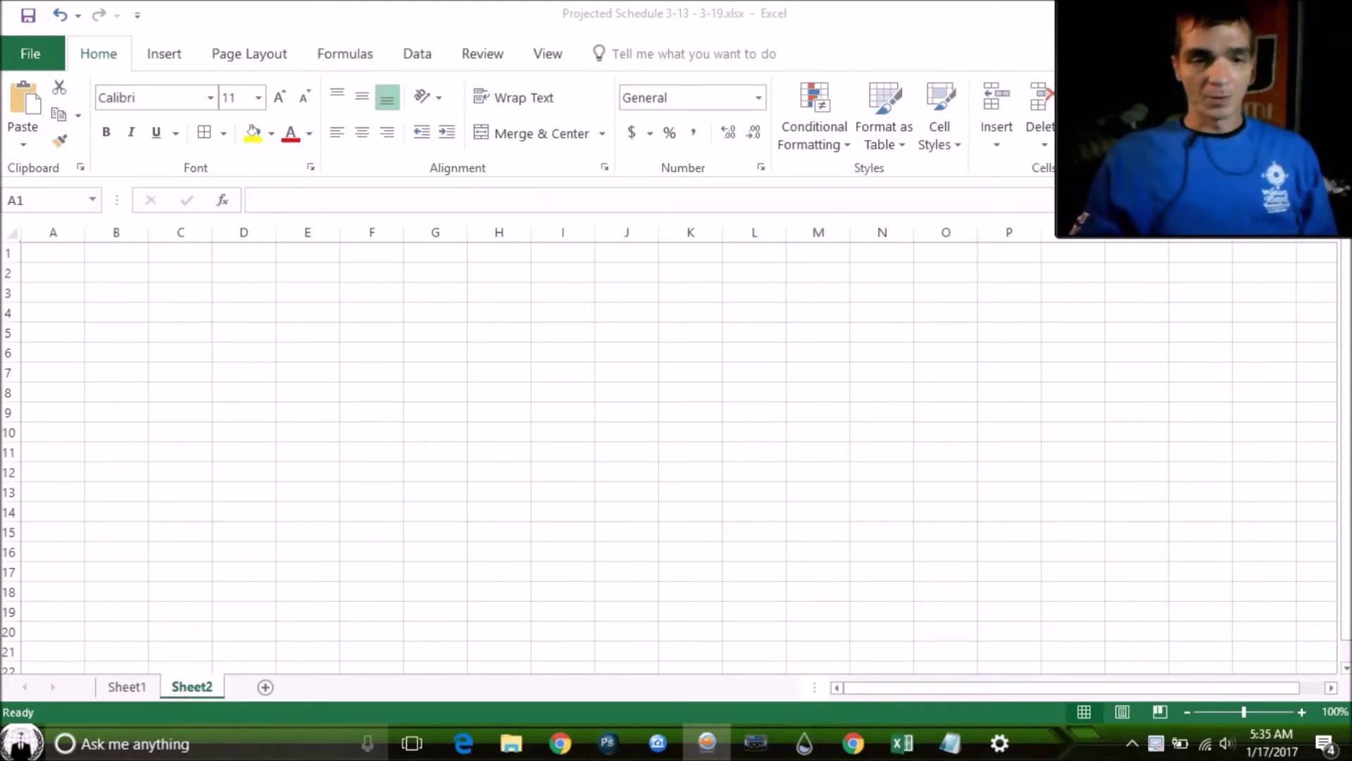
- Leave blank Sheet2 and show the Projected Schedule 3-13 - 3-19 grid on Sheet1
click(137, 687)
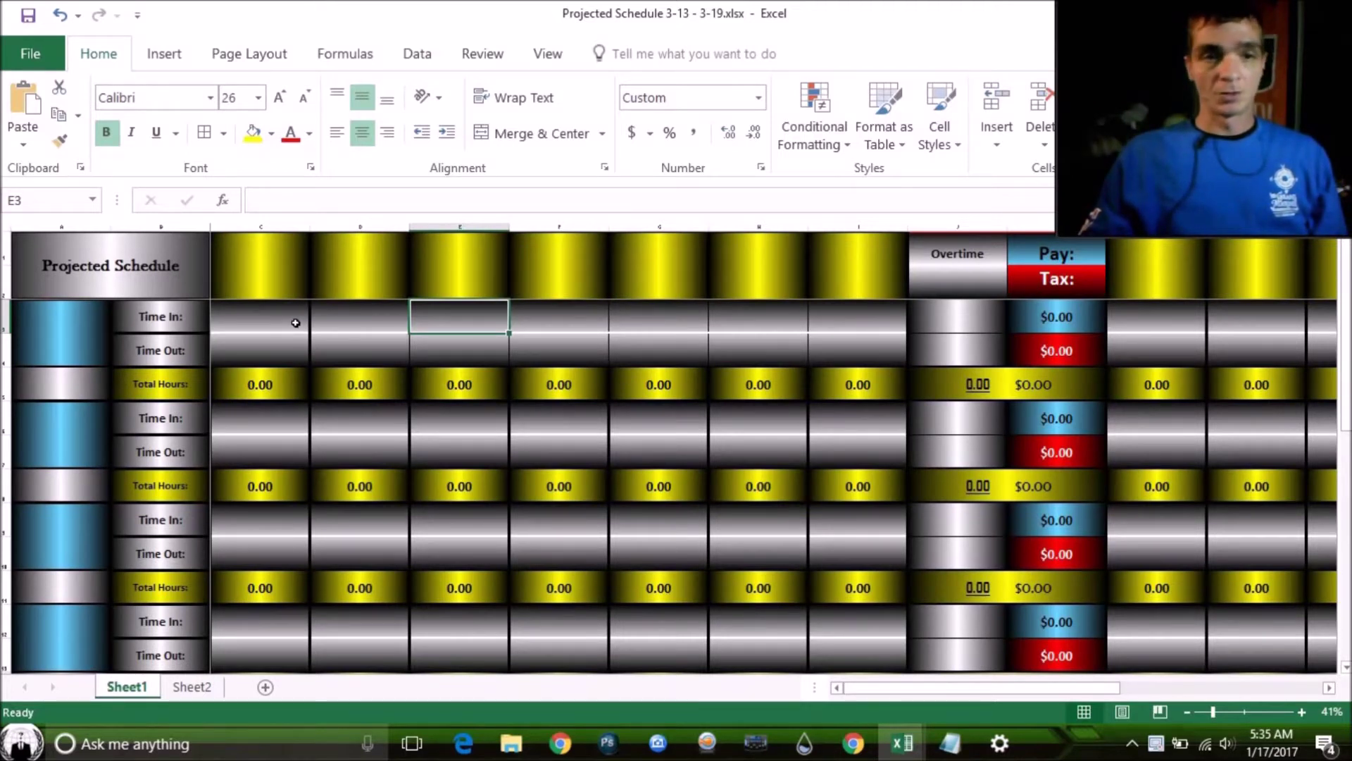
- Enter the date 1/15/17 in C1 and Sunday in C2
click(266, 252)
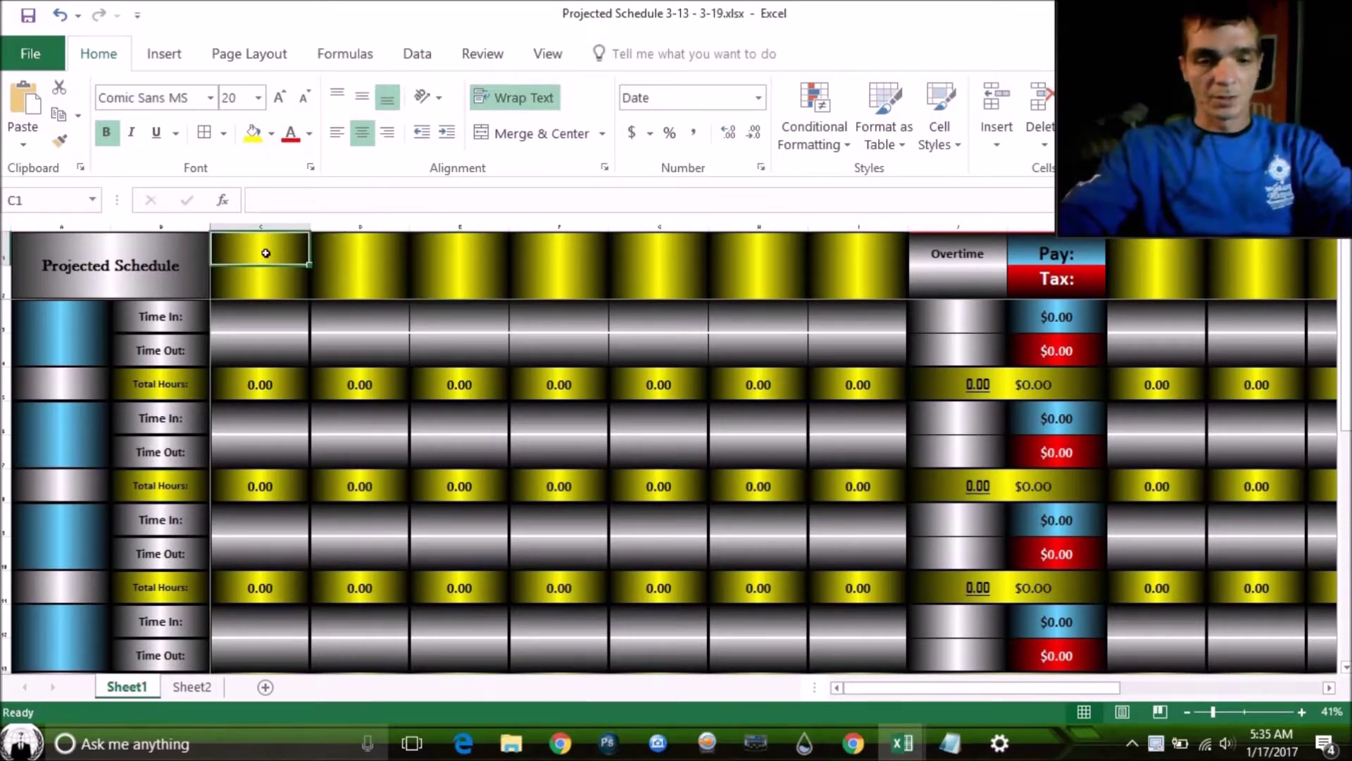
text(1/1)
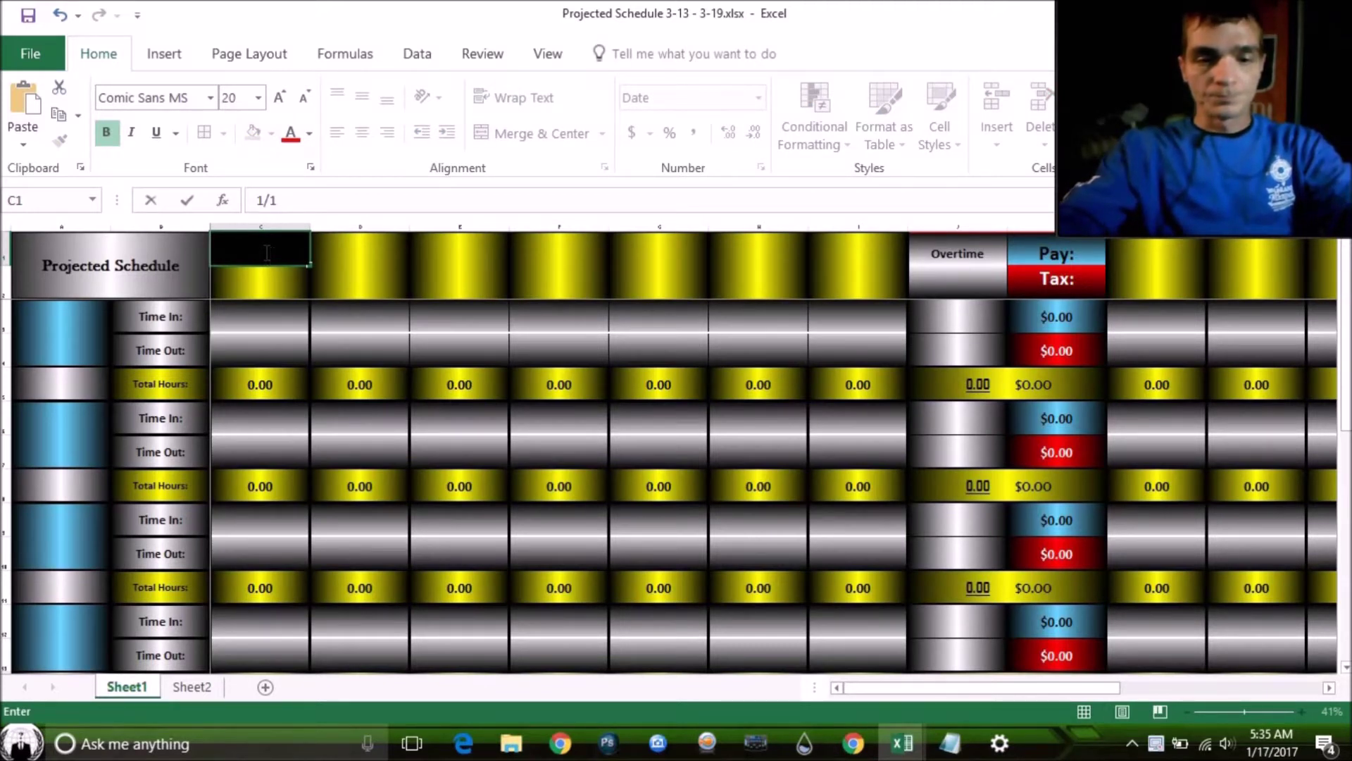
text(75/17)
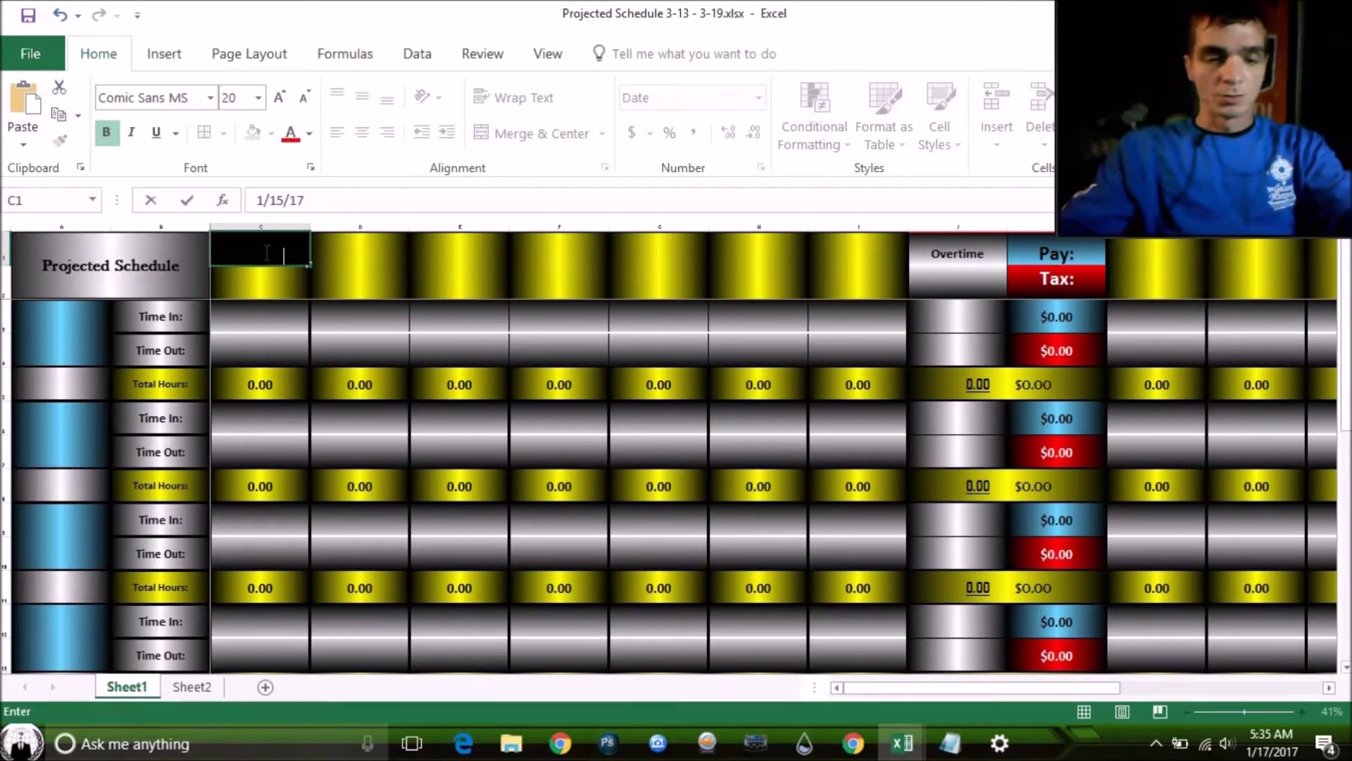
key(Return)
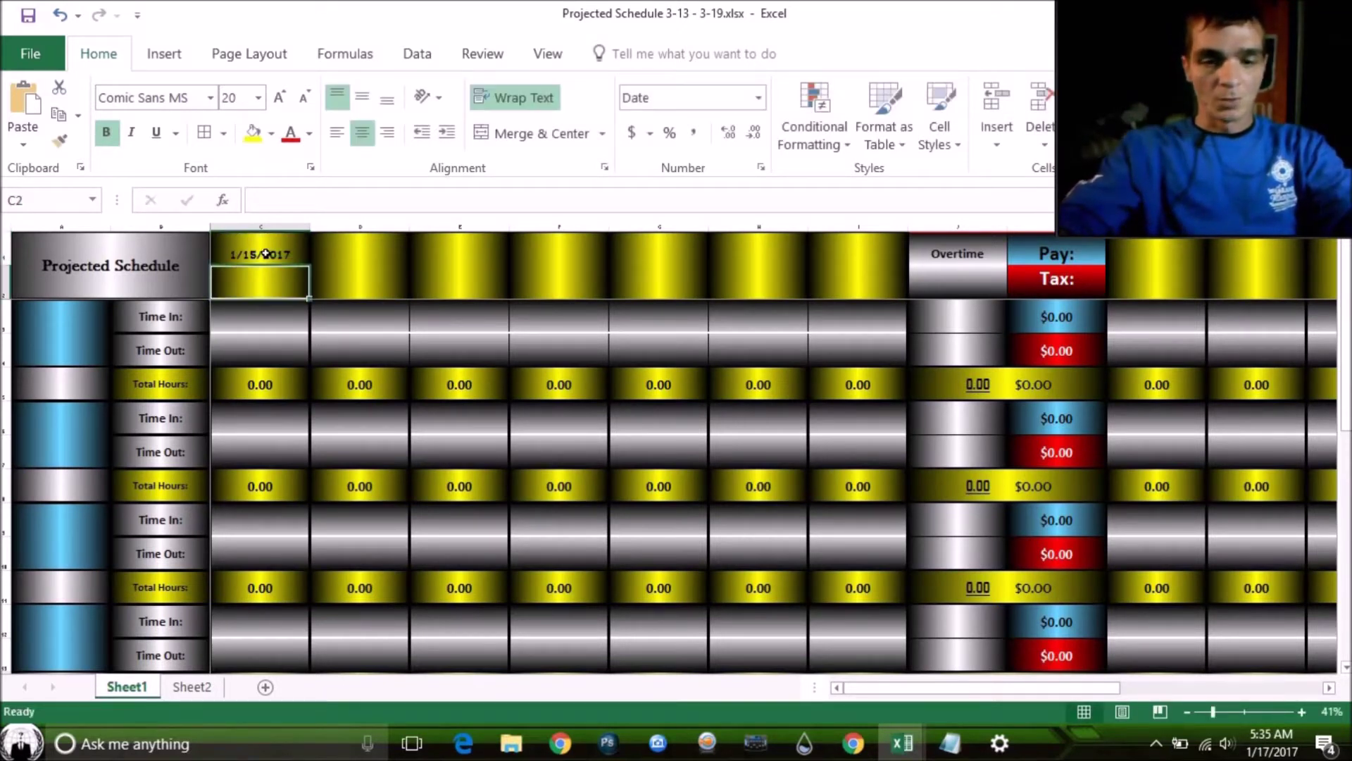
text(sund)
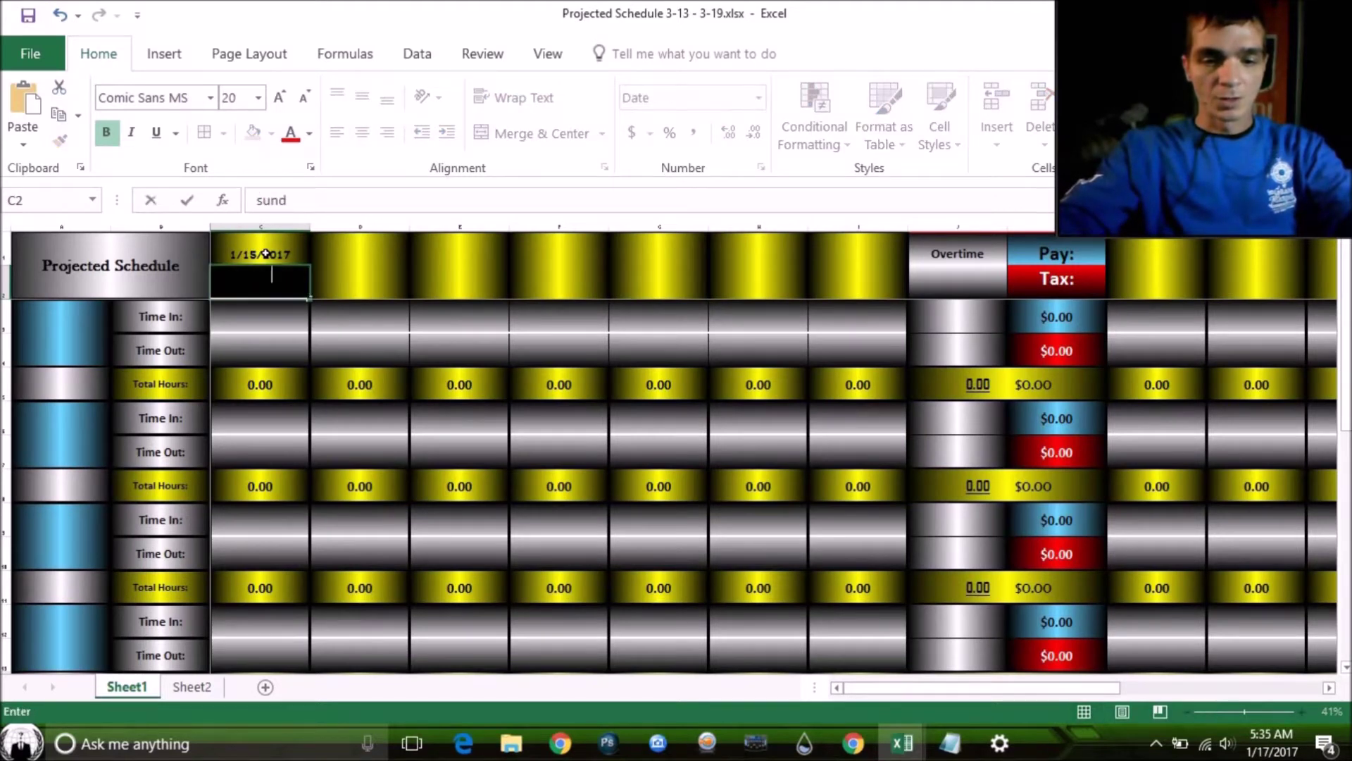
text(ay)
key(Return)
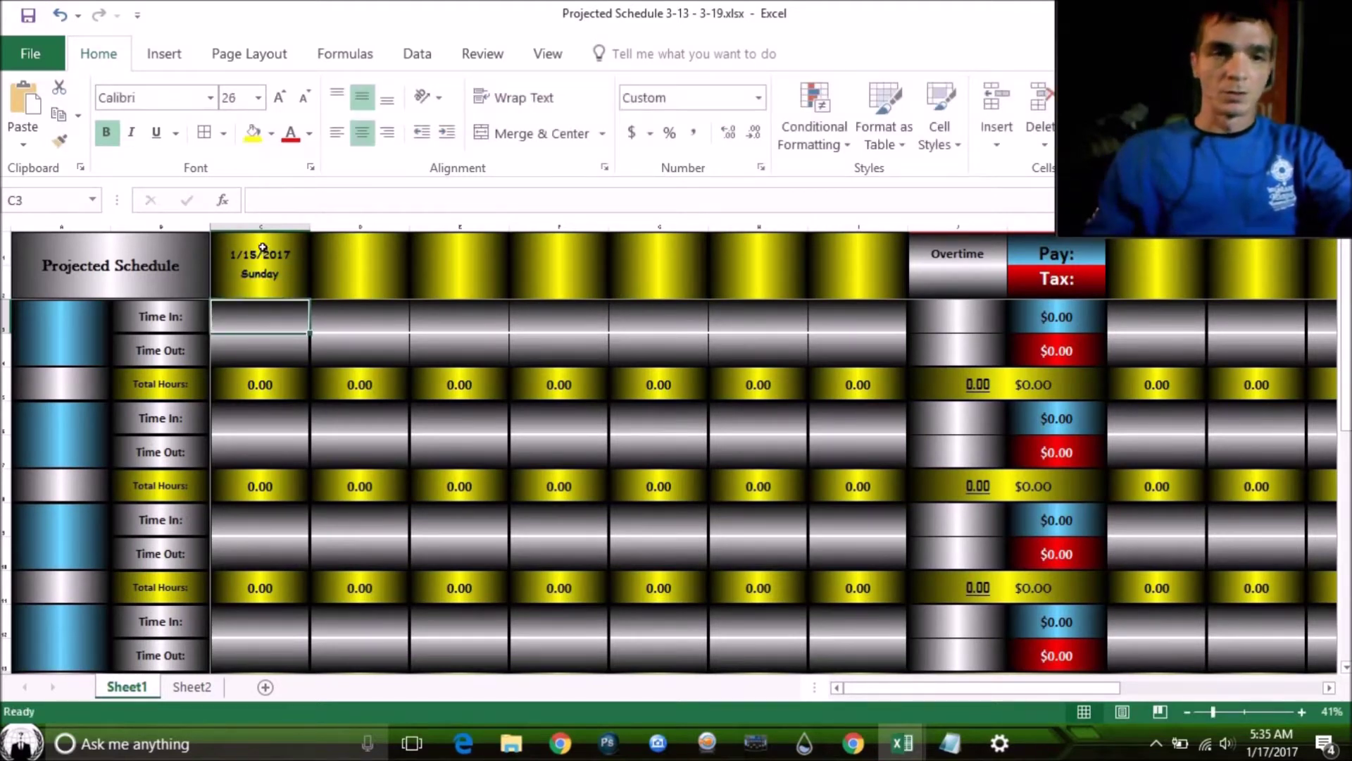
- Fill the date and weekday across to 1/21/2017 Saturday in column I
click(263, 243)
drag(227, 240, 229, 275)
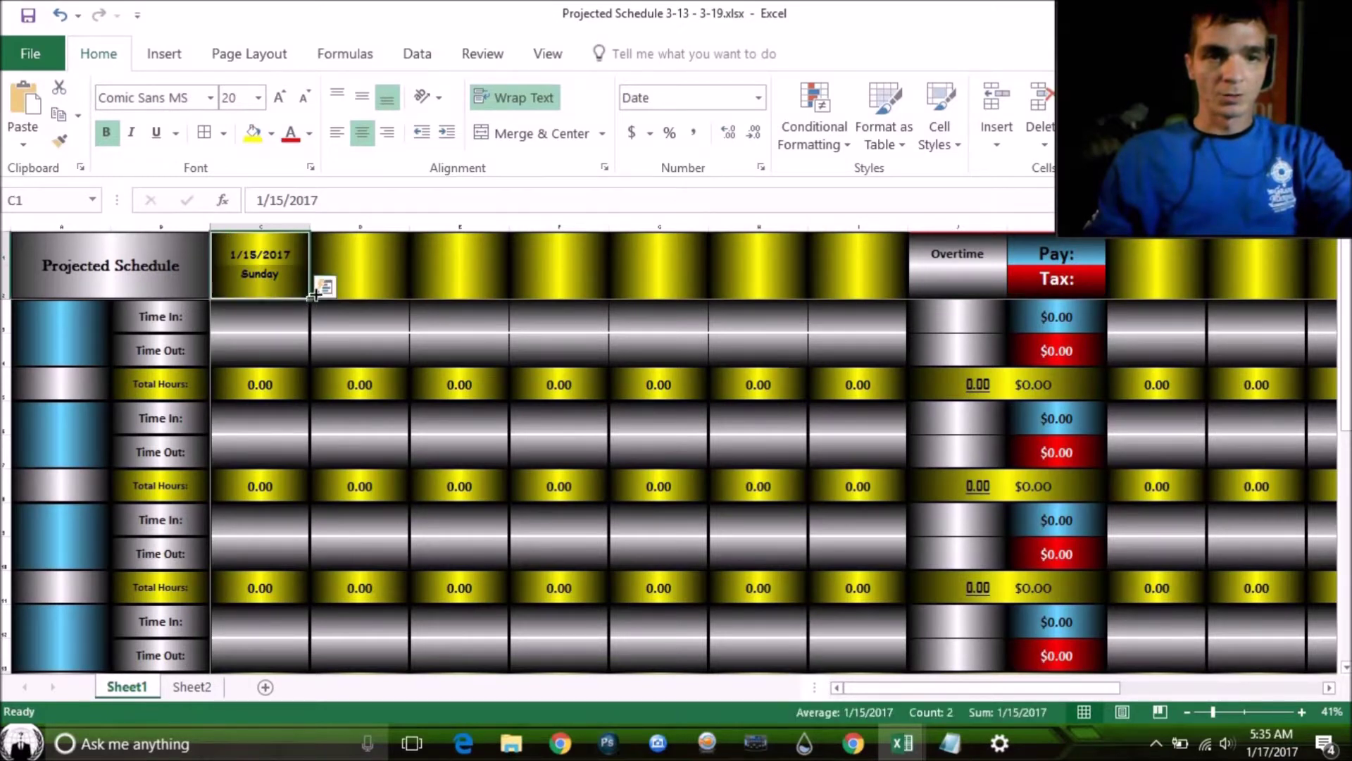
drag(310, 299, 896, 252)
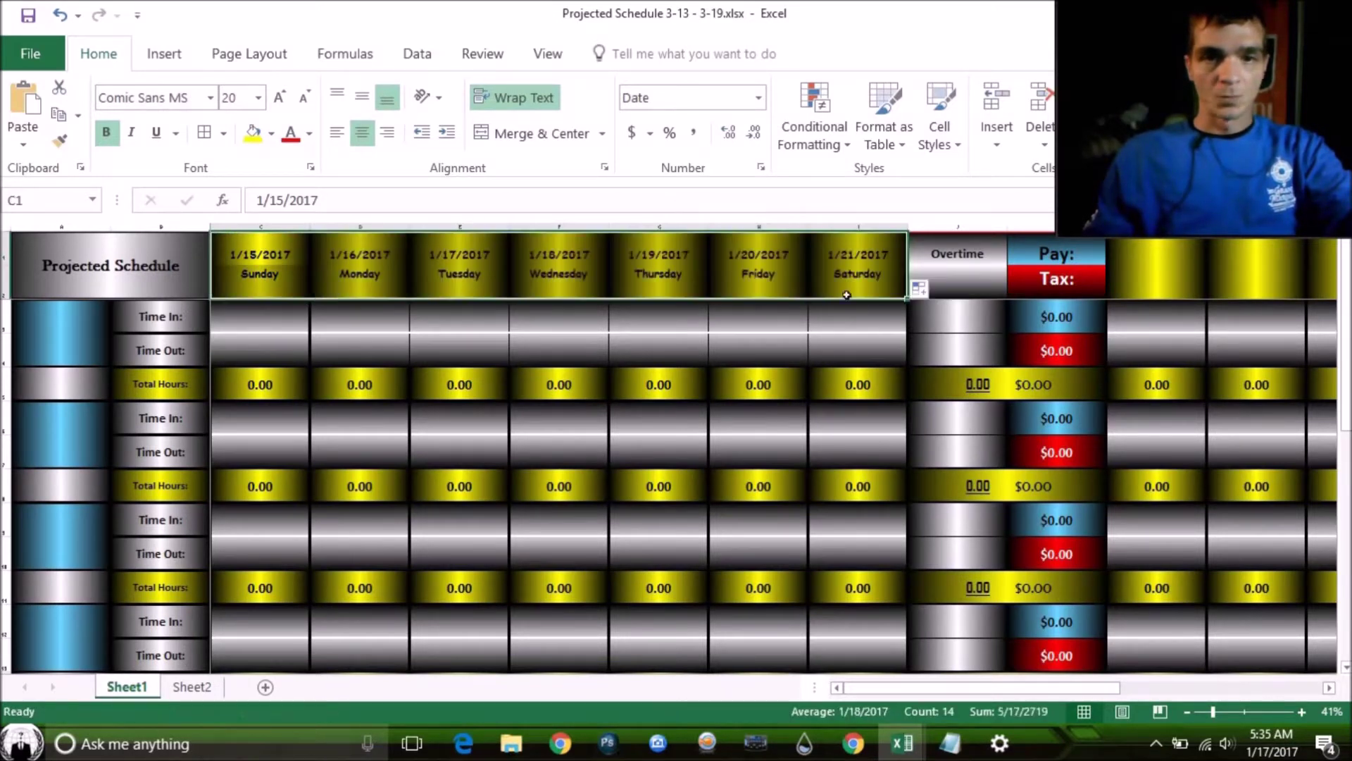
click(50, 328)
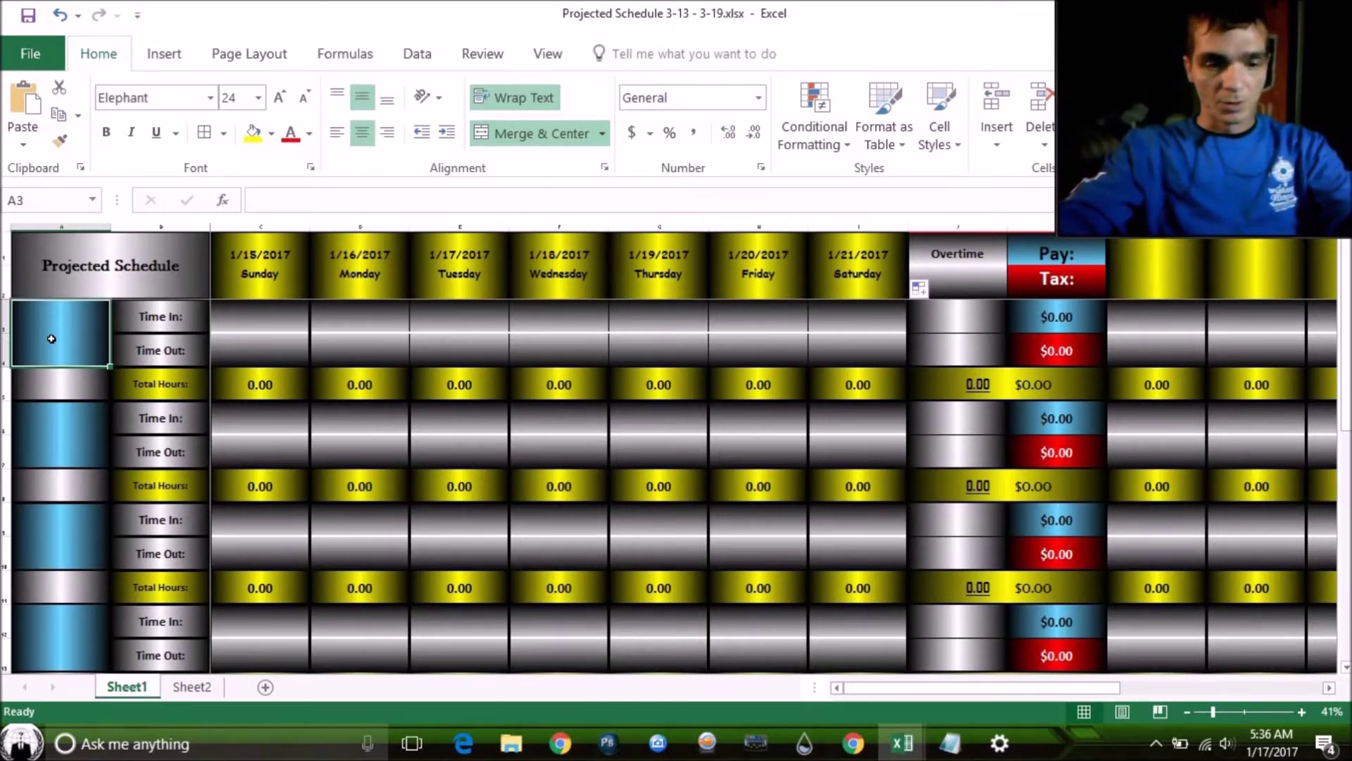
- Enter BOB as the first employee name with a $10.00 hourly rate beneath it
text(BOB)
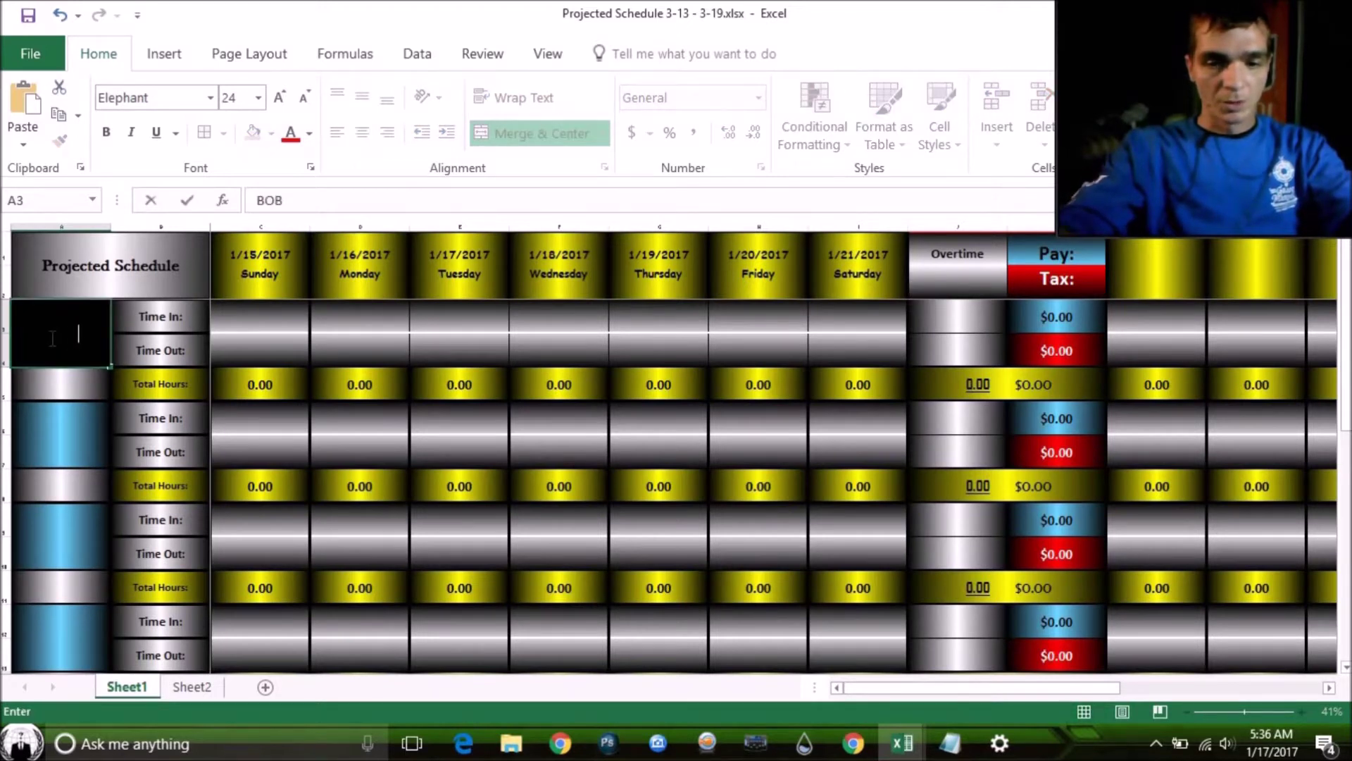
key(Return)
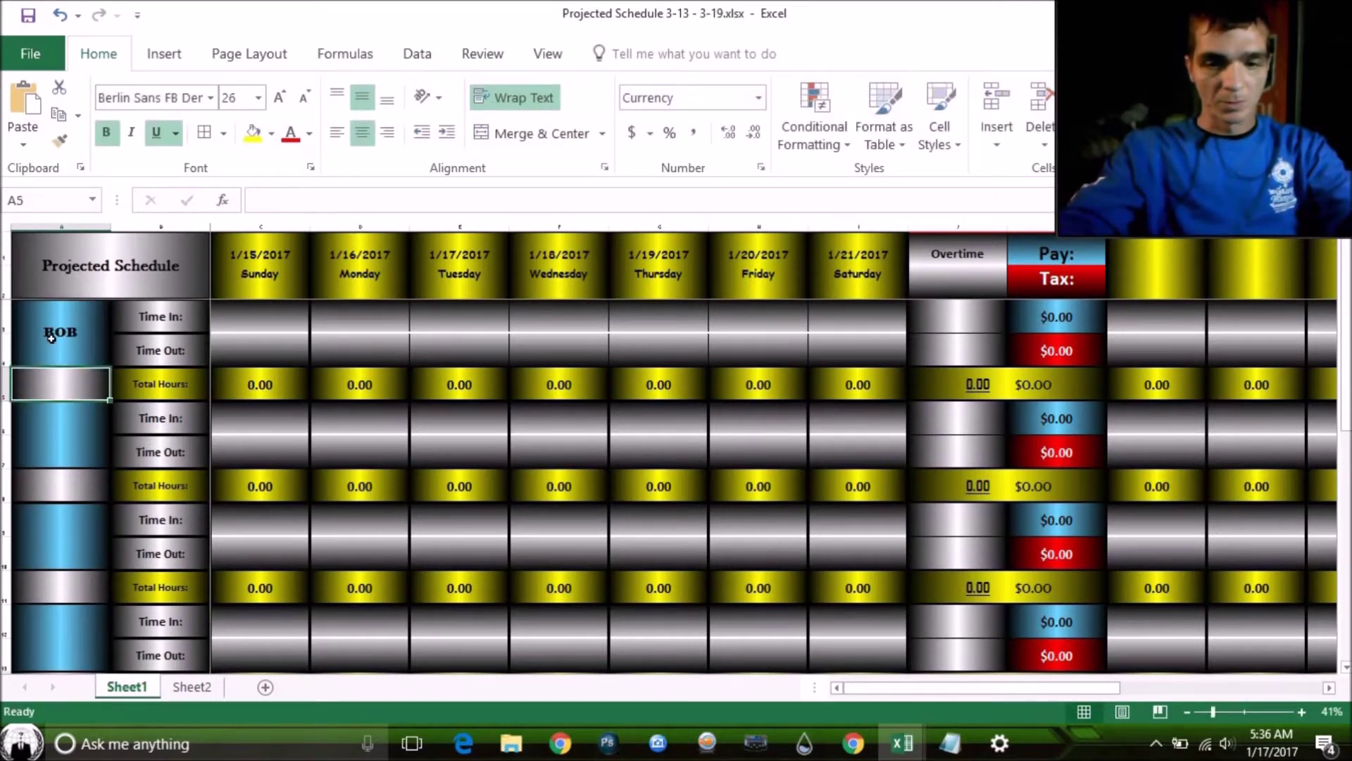
text(10)
key(Return)
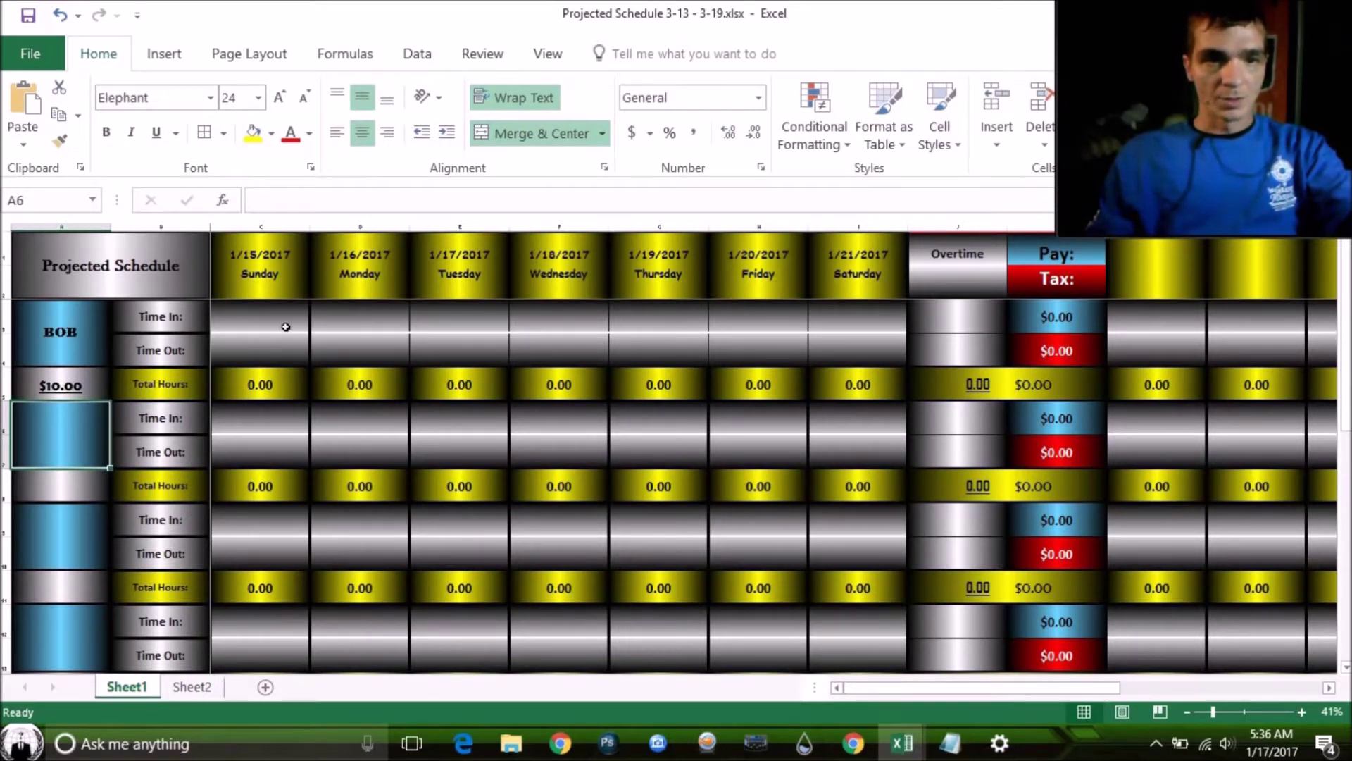
click(265, 323)
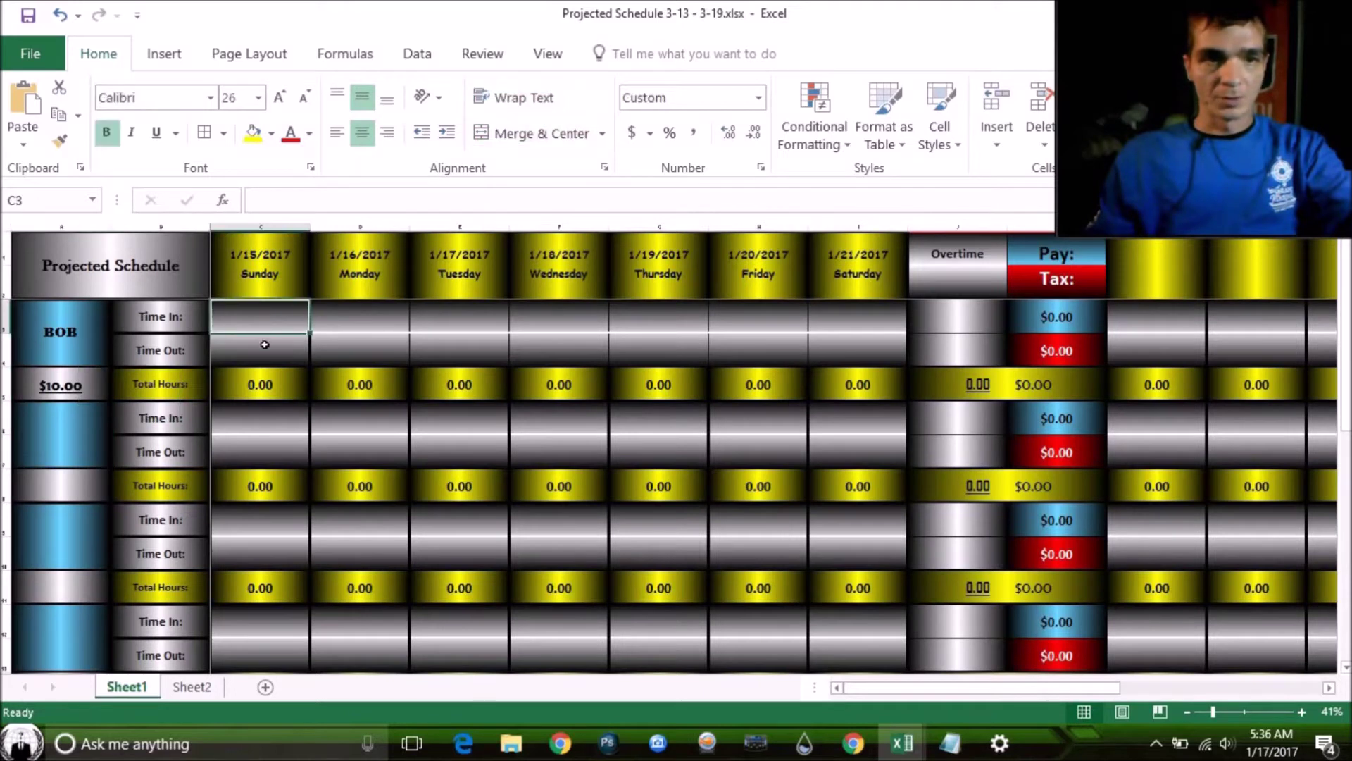
click(265, 345)
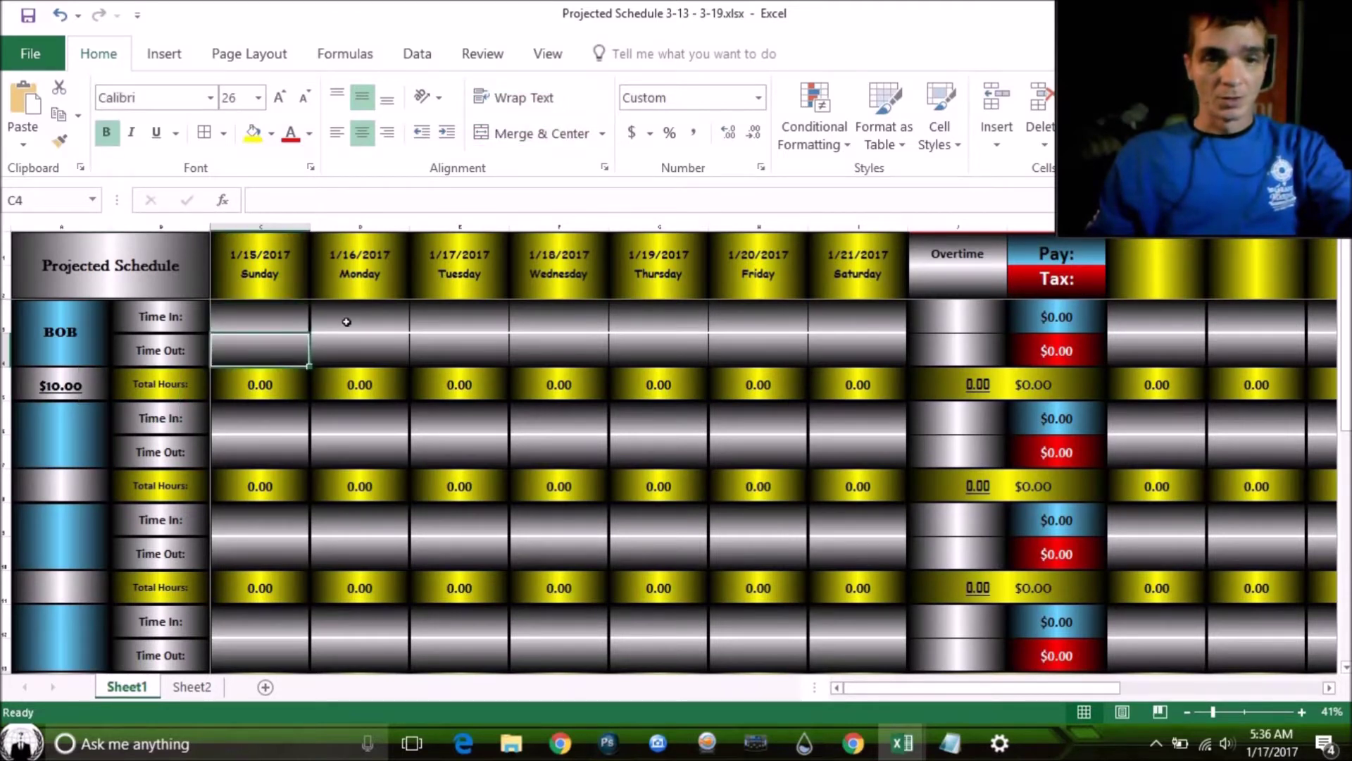
click(347, 321)
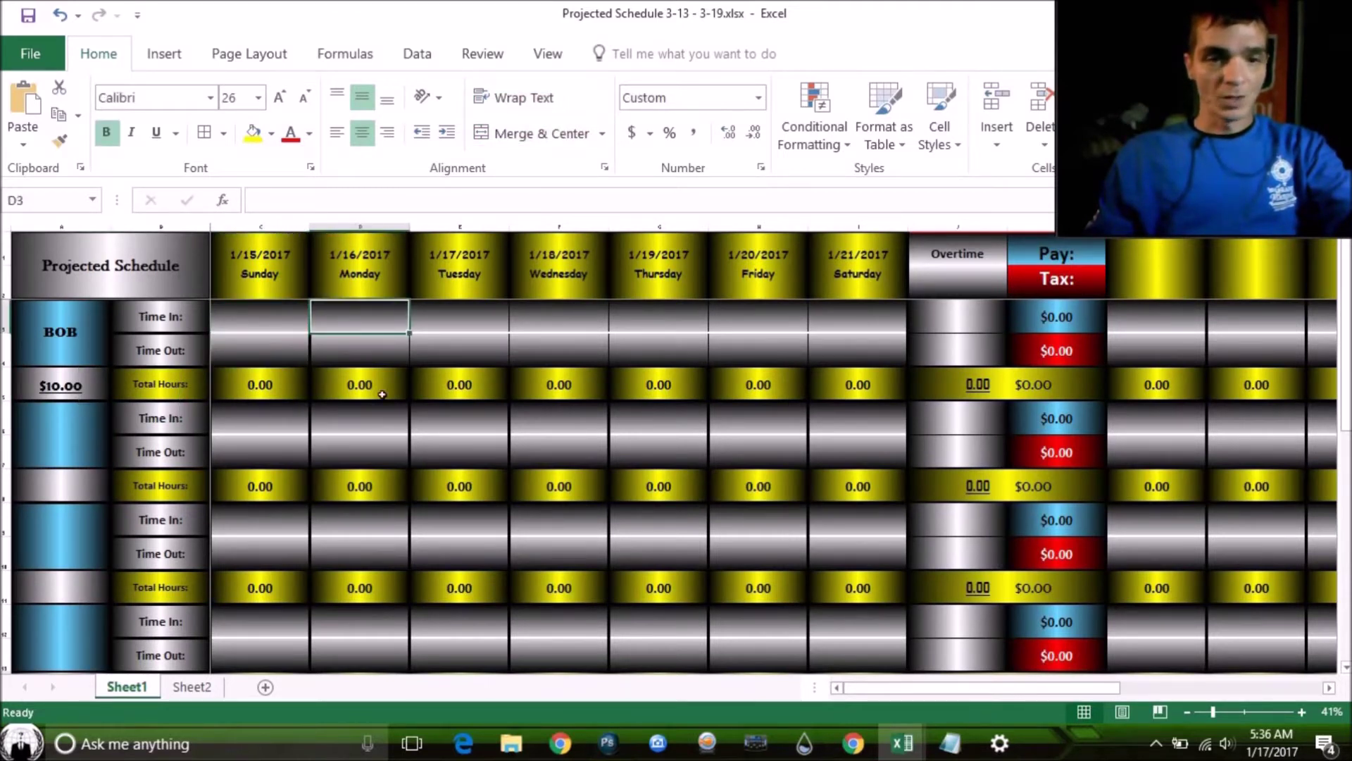
click(196, 686)
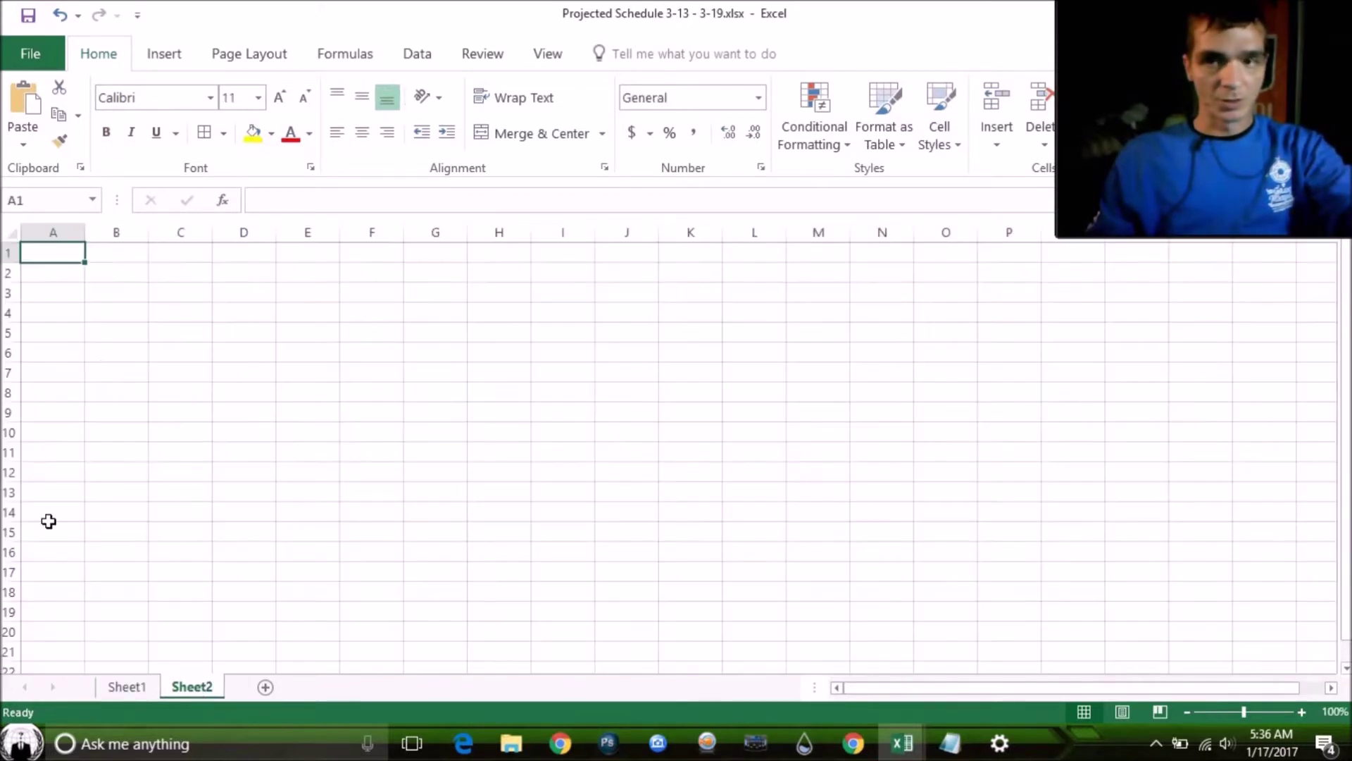
click(99, 272)
click(102, 317)
click(115, 257)
click(126, 686)
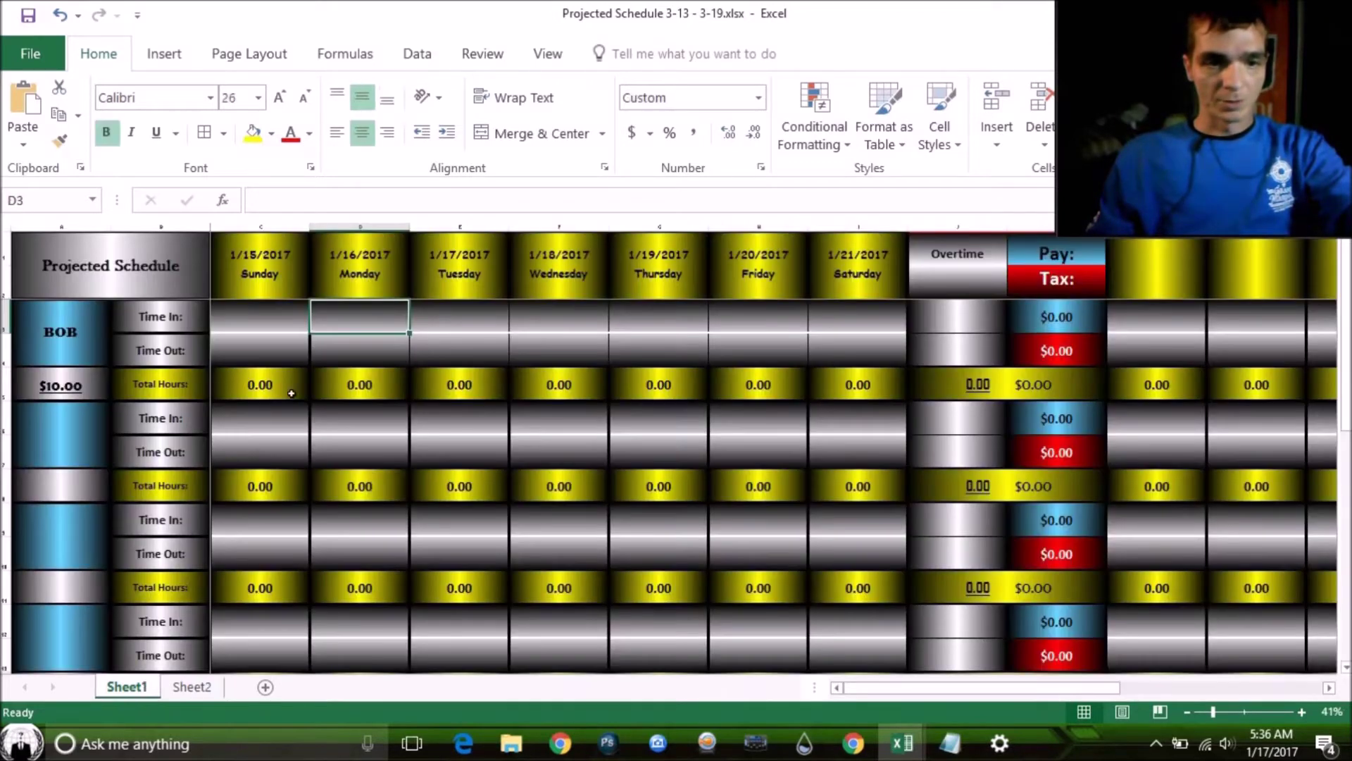
click(345, 395)
key(Down)
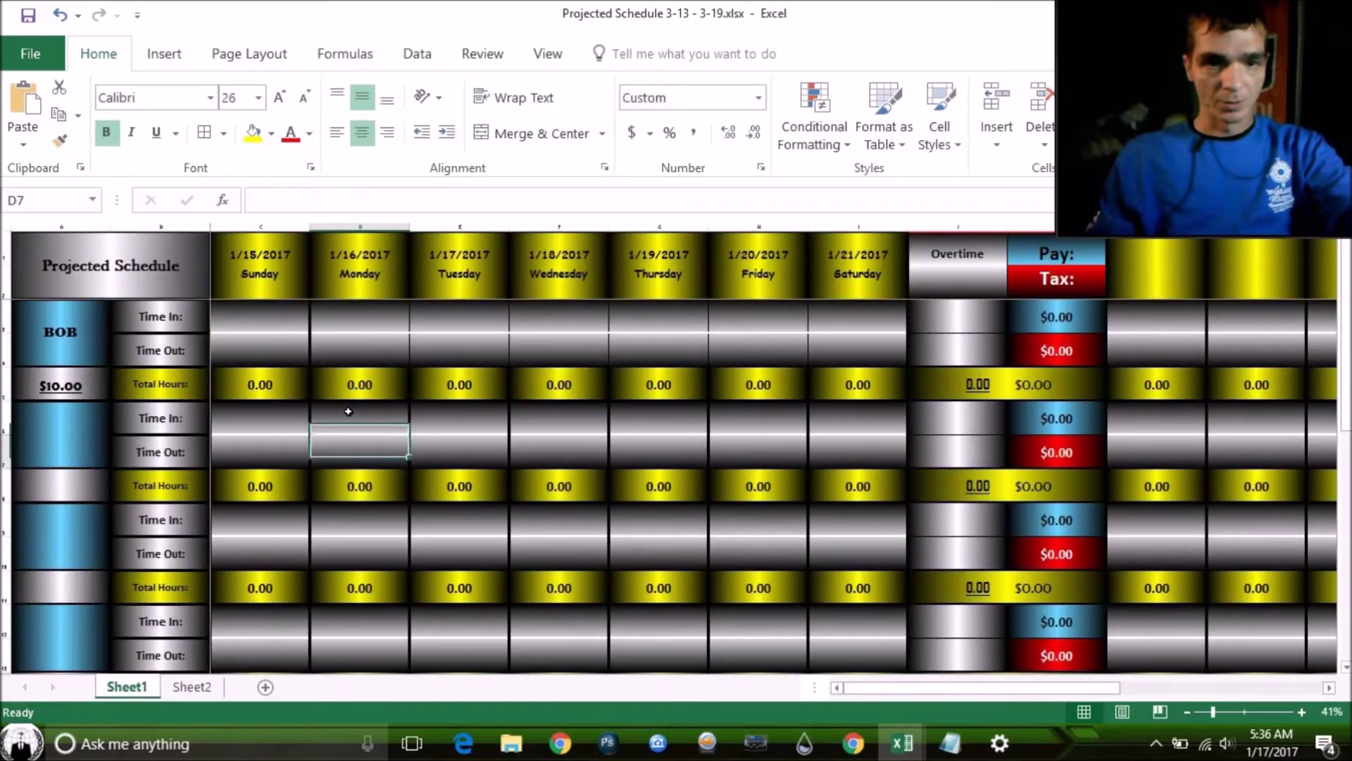
click(350, 380)
click(353, 344)
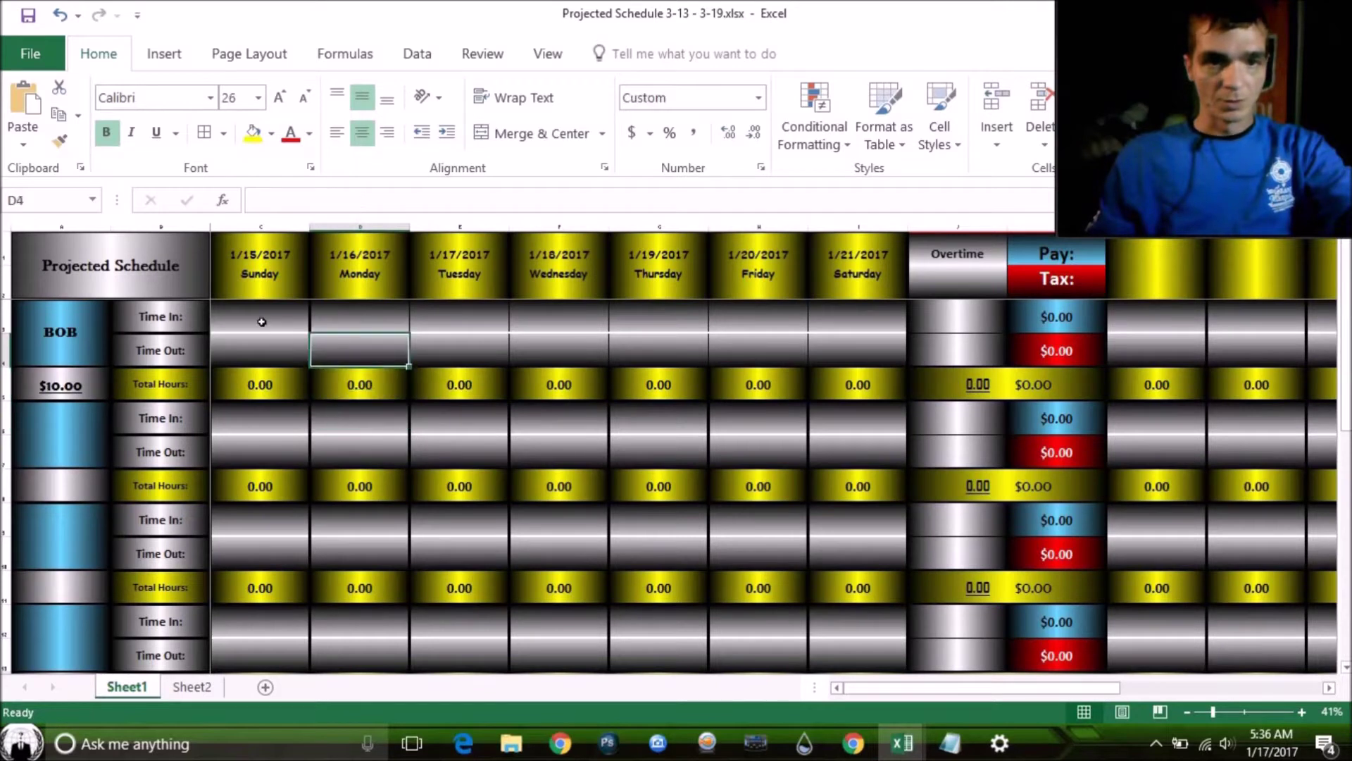
click(358, 326)
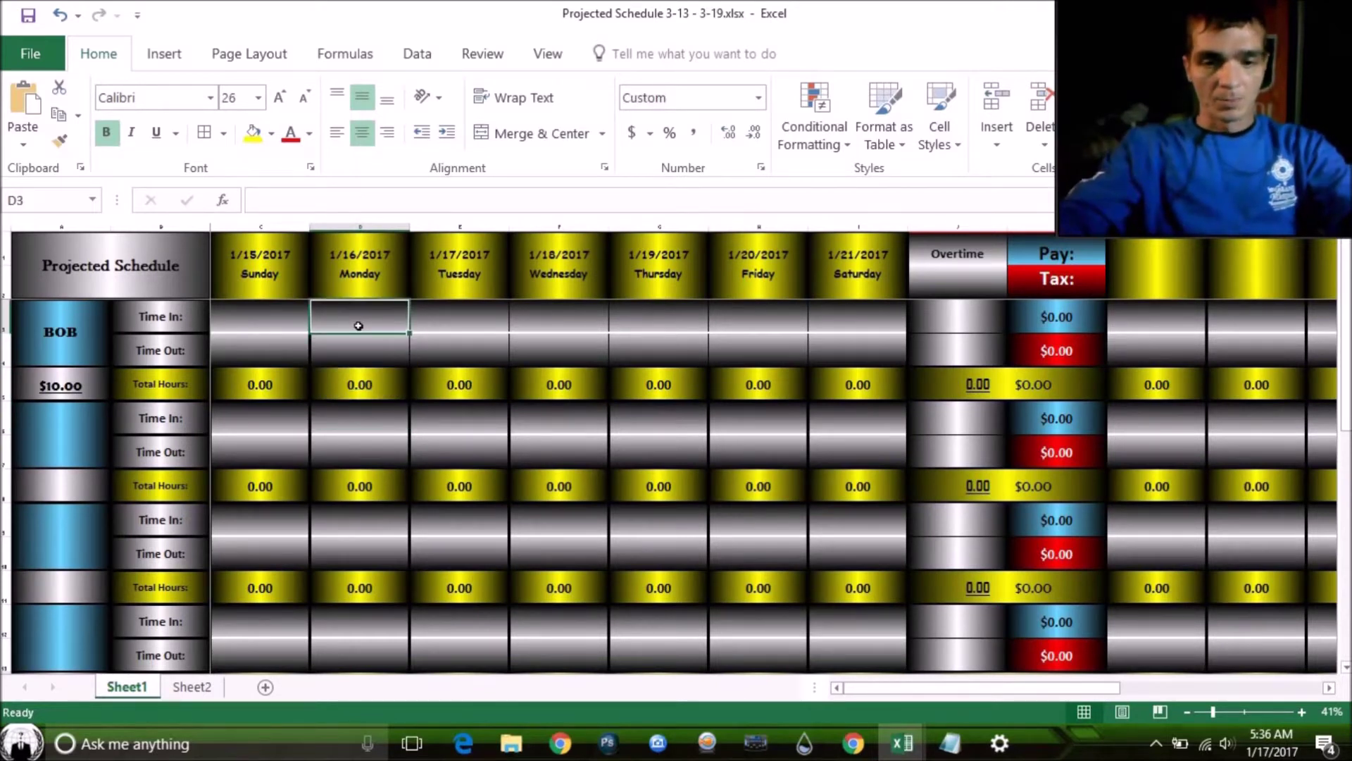
- Enter BOB's Monday times as 8:00 AM in and 5:00 PM out, giving 9.00 hours
text(8)
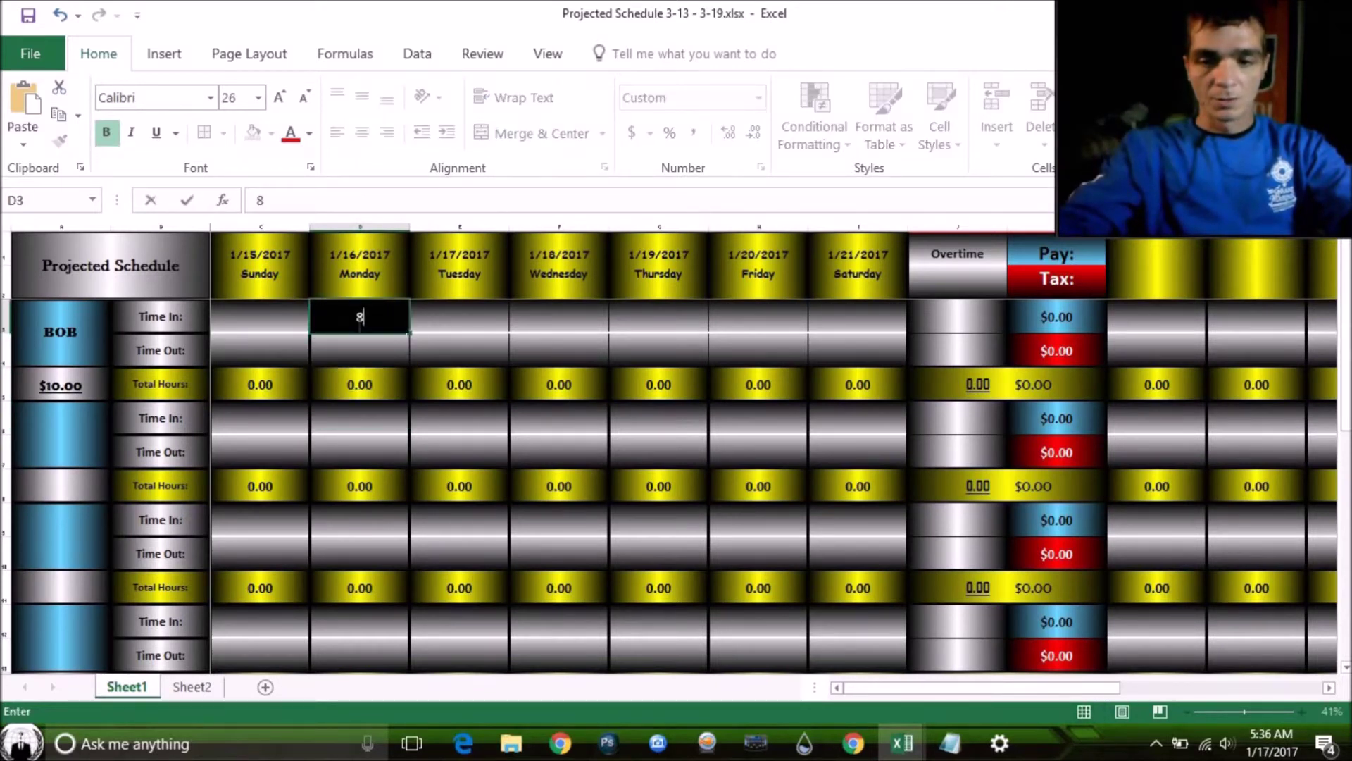
text(:00)
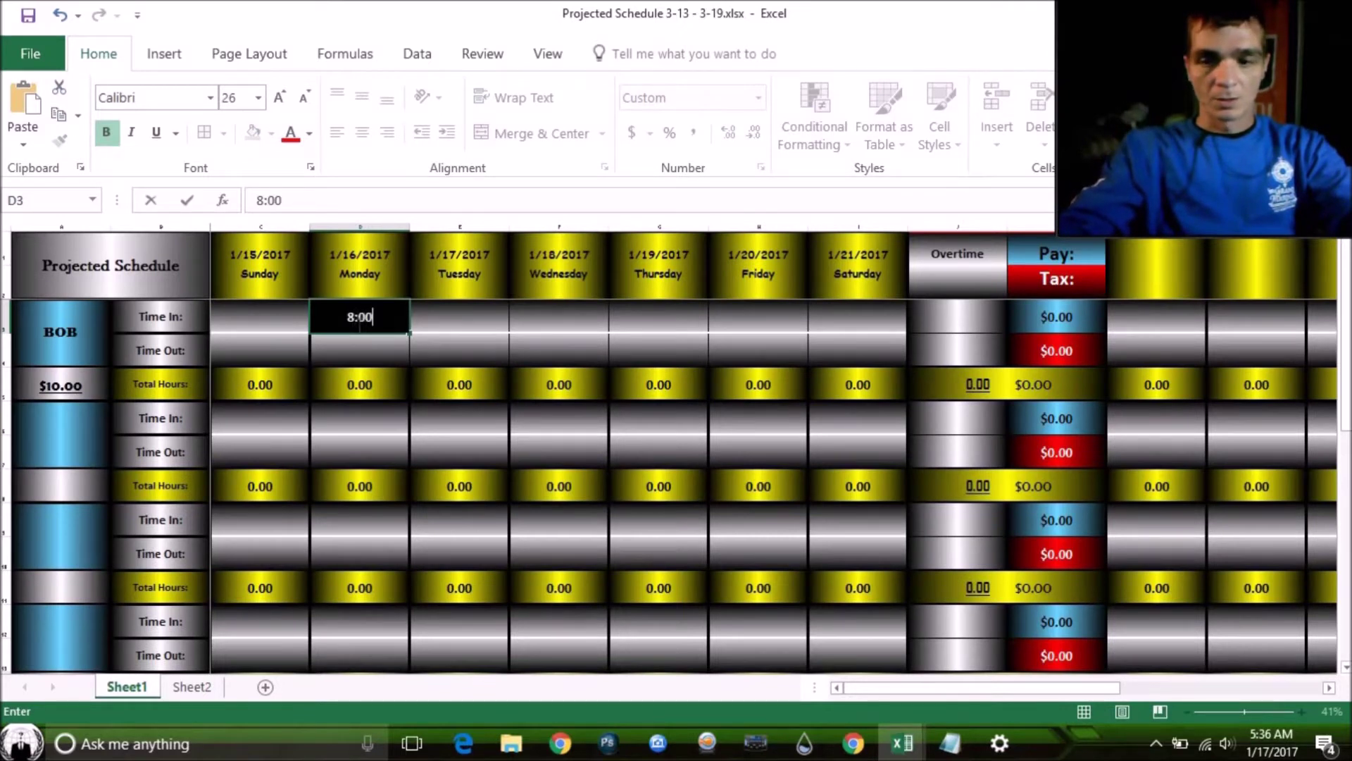
key(Return)
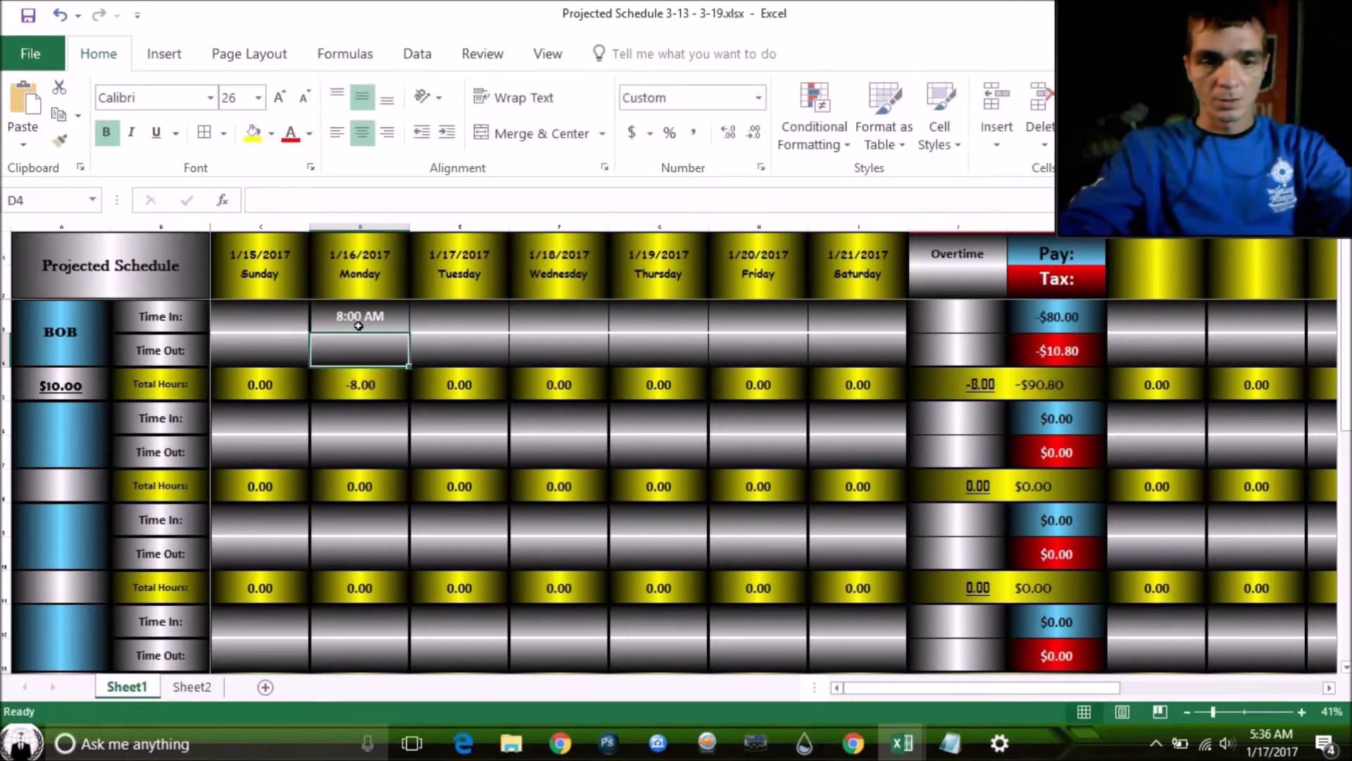
text(5")
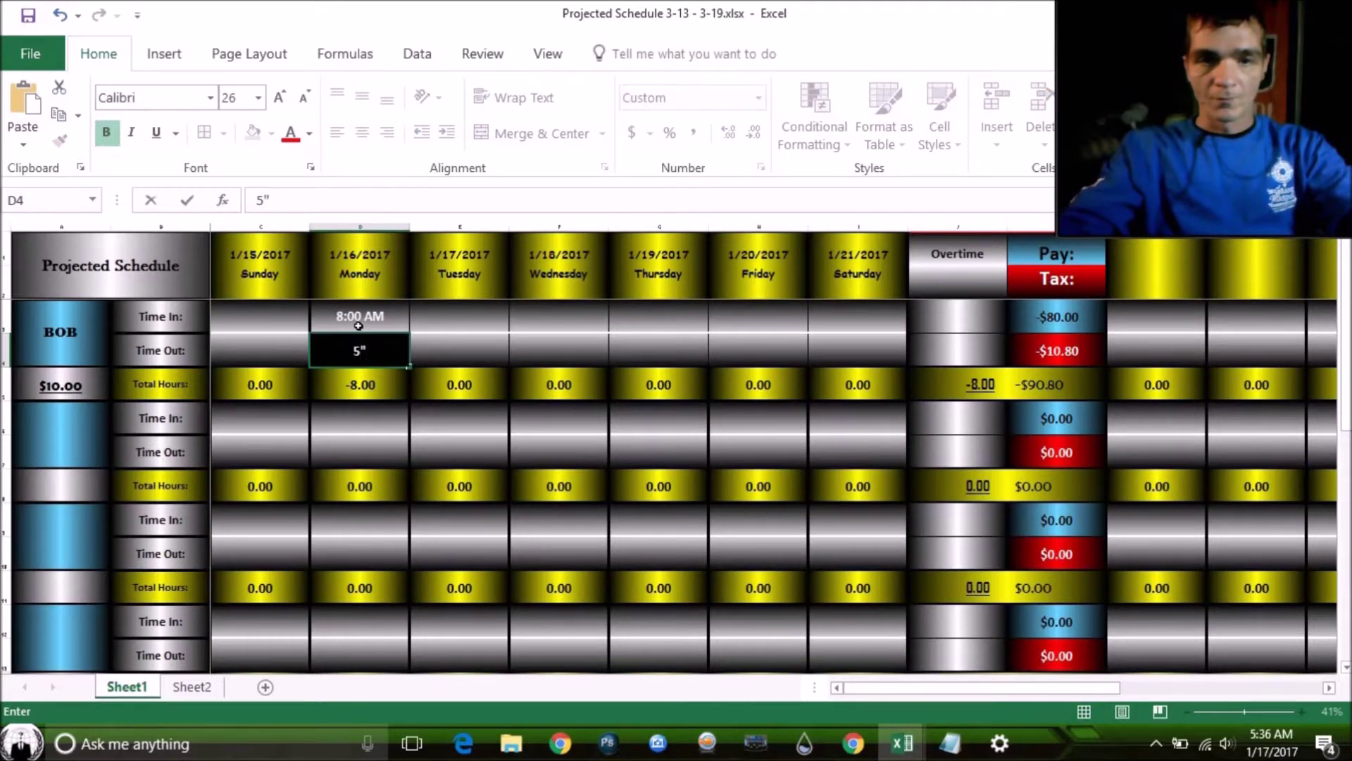
key(BackSpace)
text(:00)
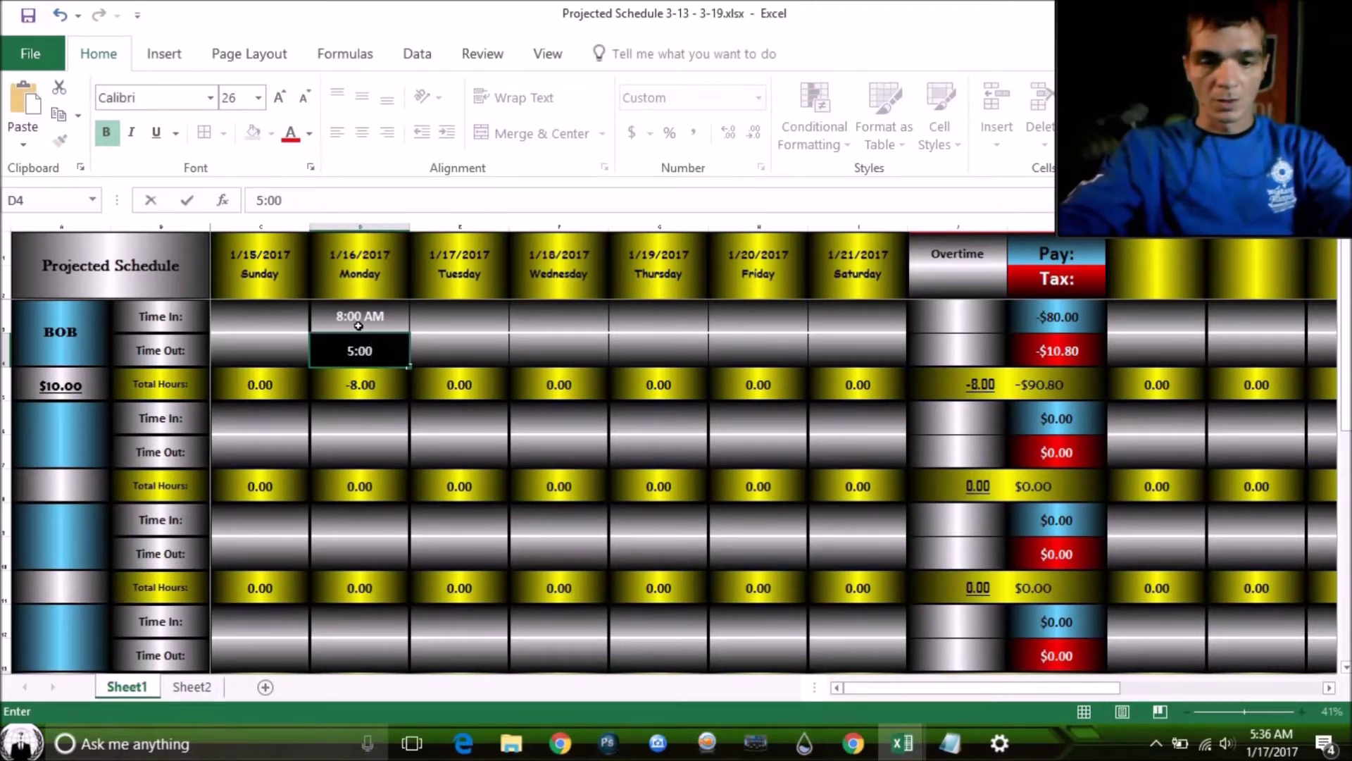
text( pm)
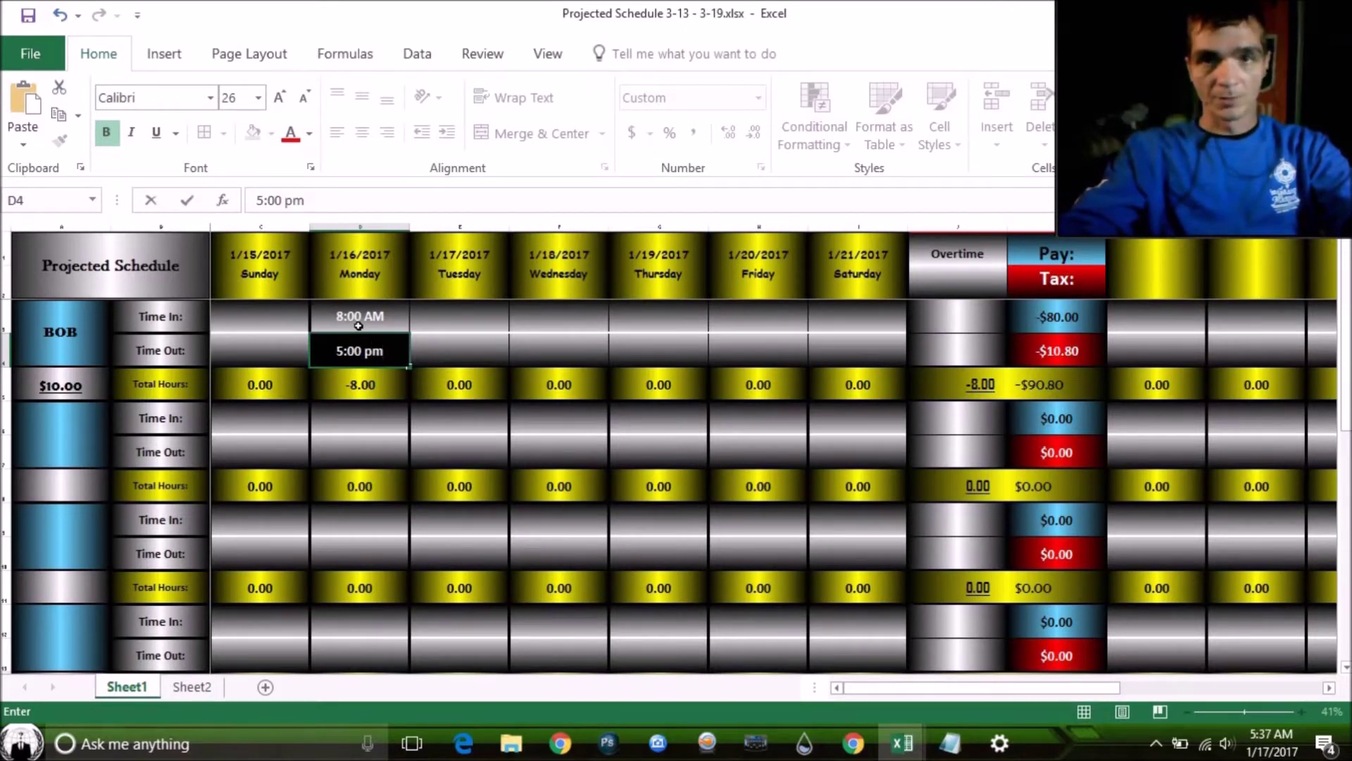
key(Return)
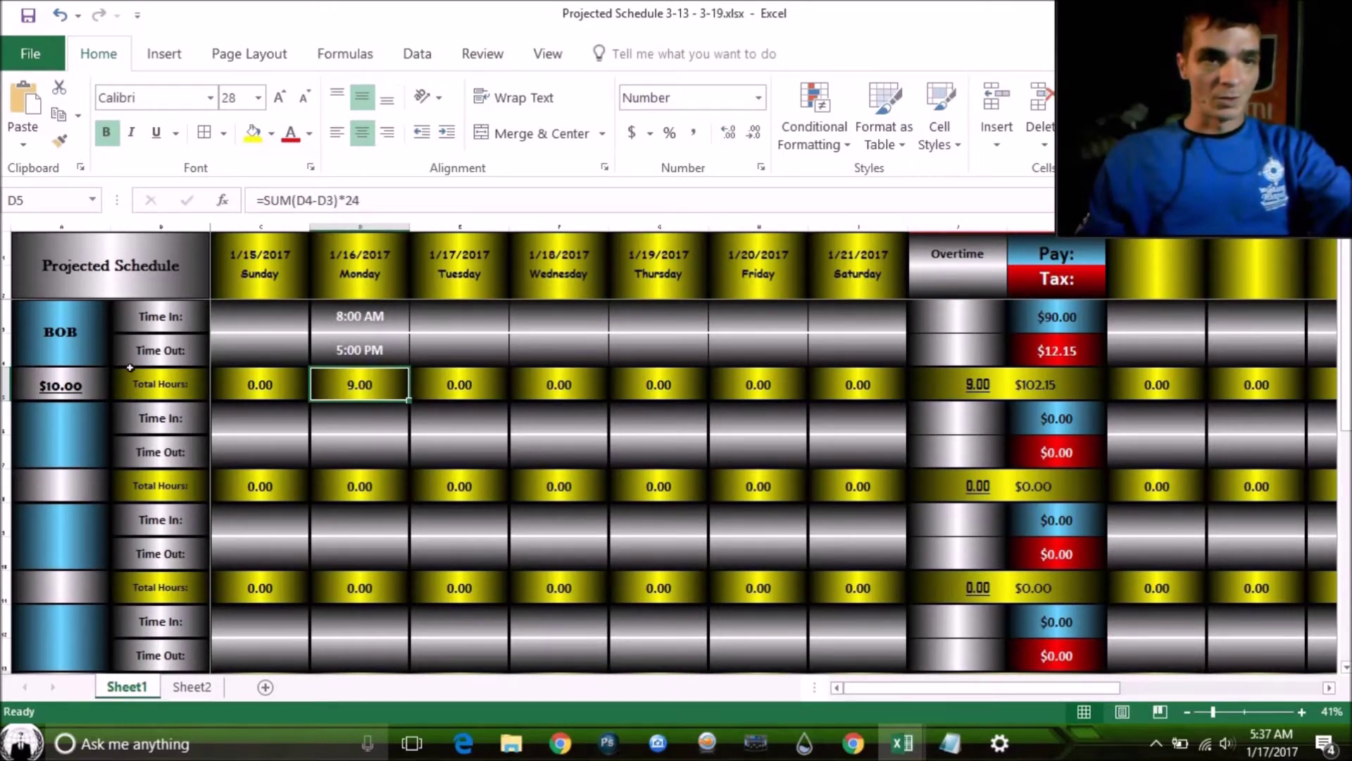
click(366, 346)
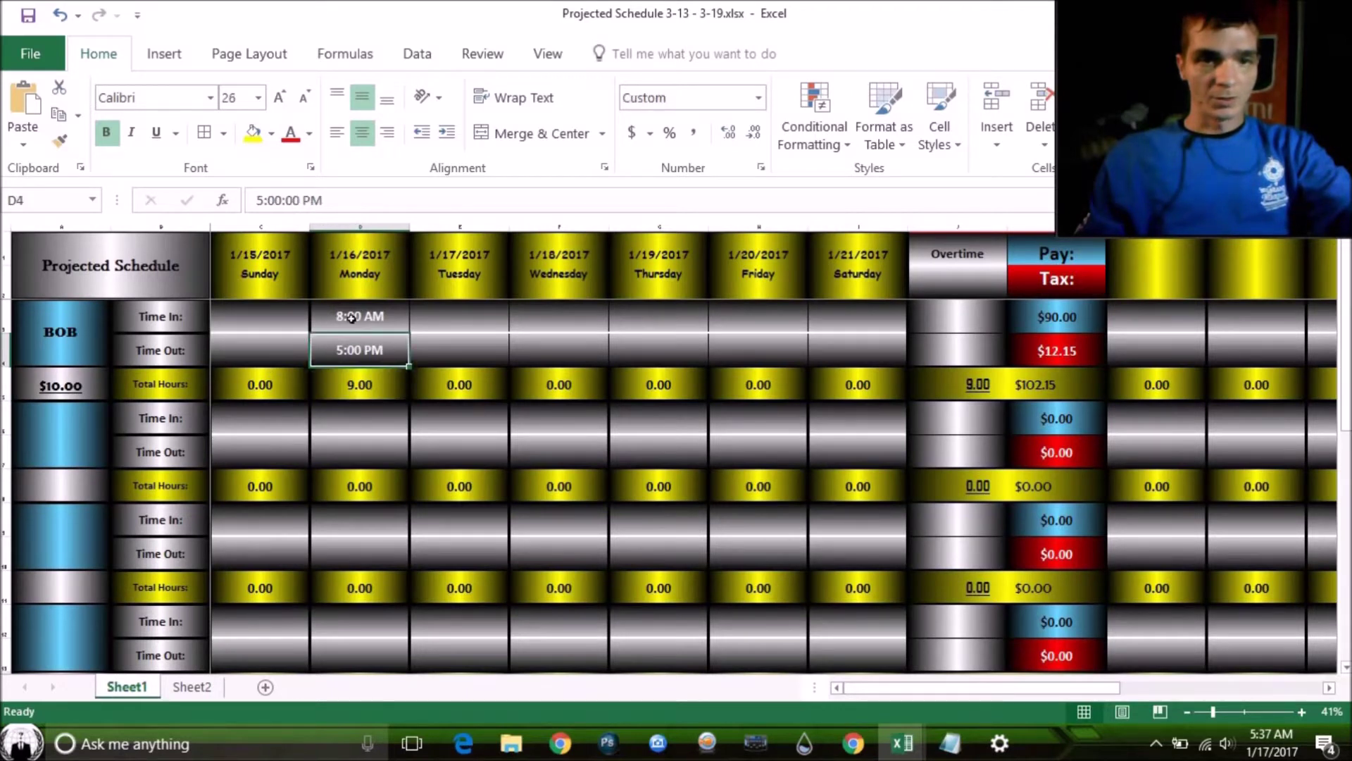
- Change Monday's end time to 6:00 PM and fill 8:00 AM–6:00 PM through Friday
click(279, 190)
key(BackSpace)
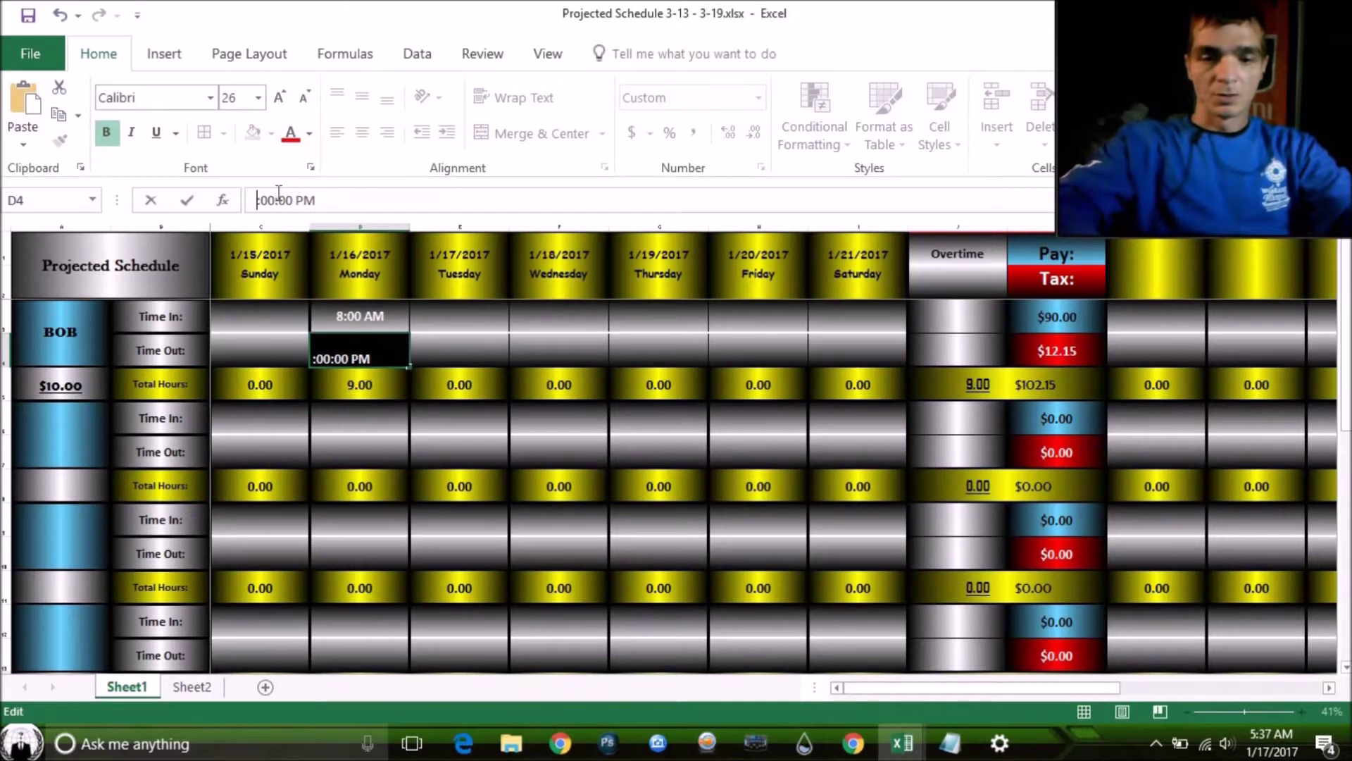
text(6)
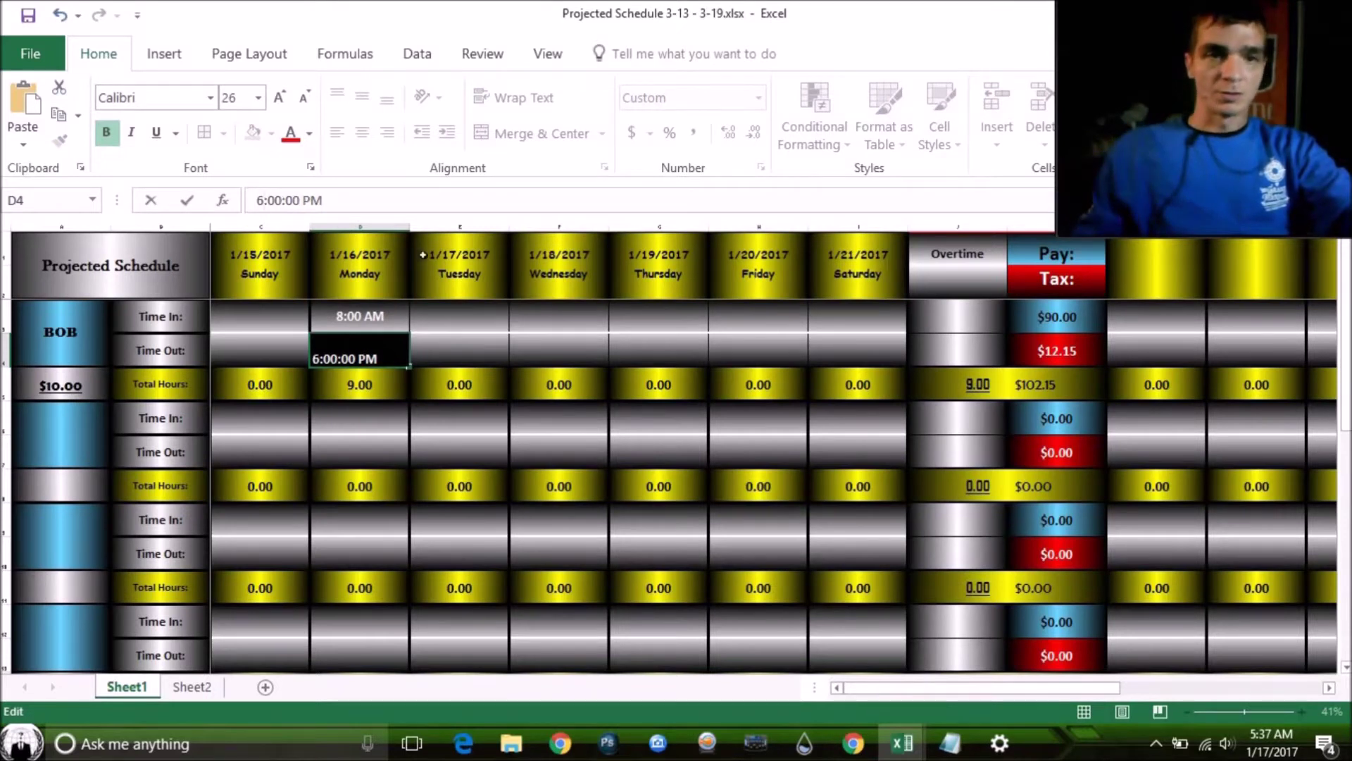
click(480, 300)
click(355, 329)
click(355, 345)
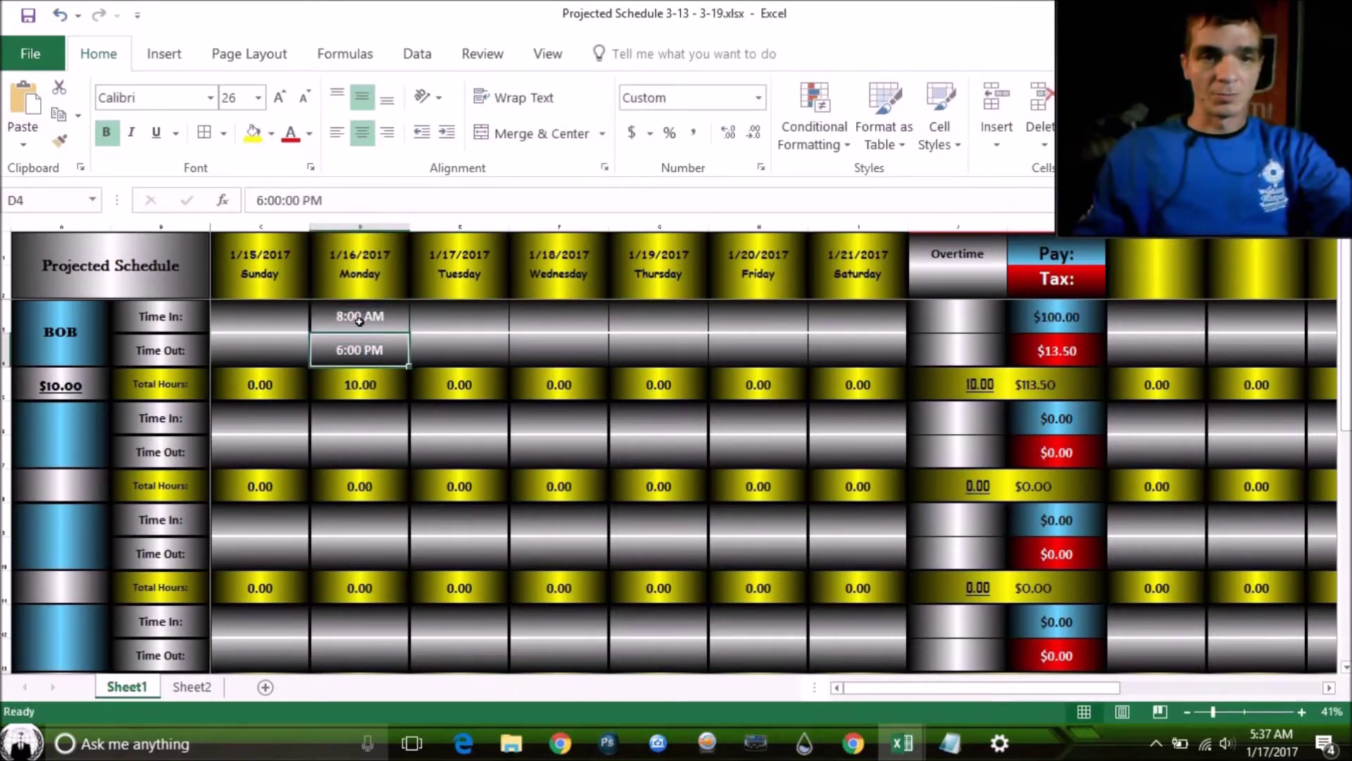
drag(354, 319, 817, 361)
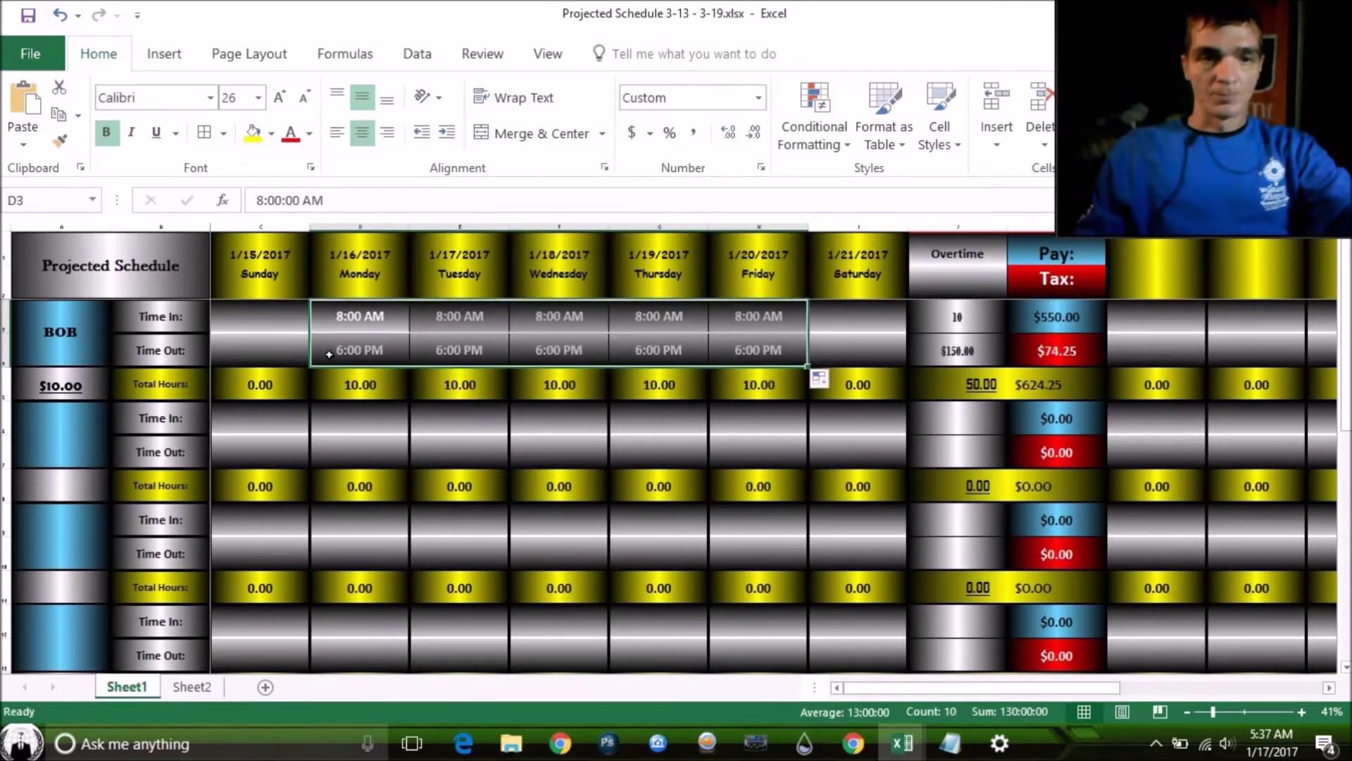
- Check the daily total hours (10.00), the weekly 50.00 and the overtime hours formulas
click(357, 384)
click(446, 389)
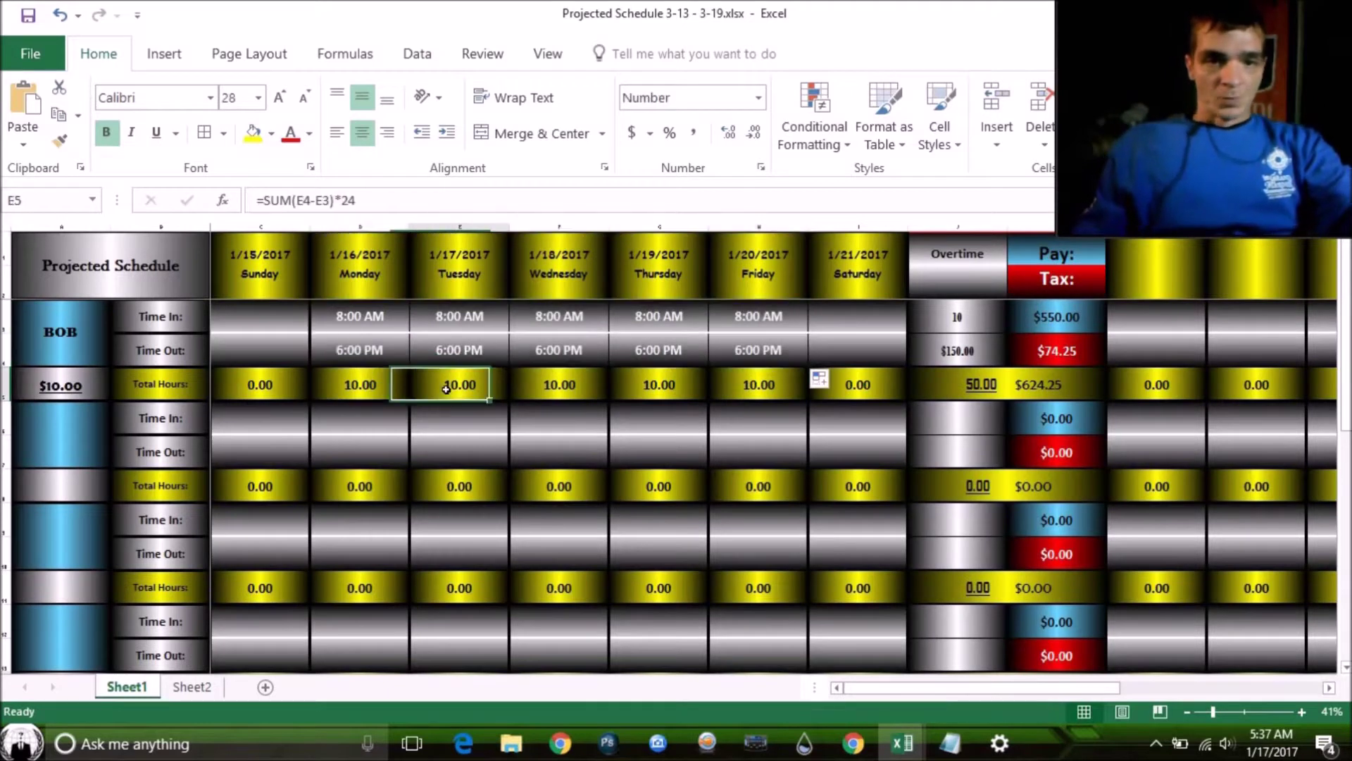
click(539, 386)
click(651, 383)
click(757, 381)
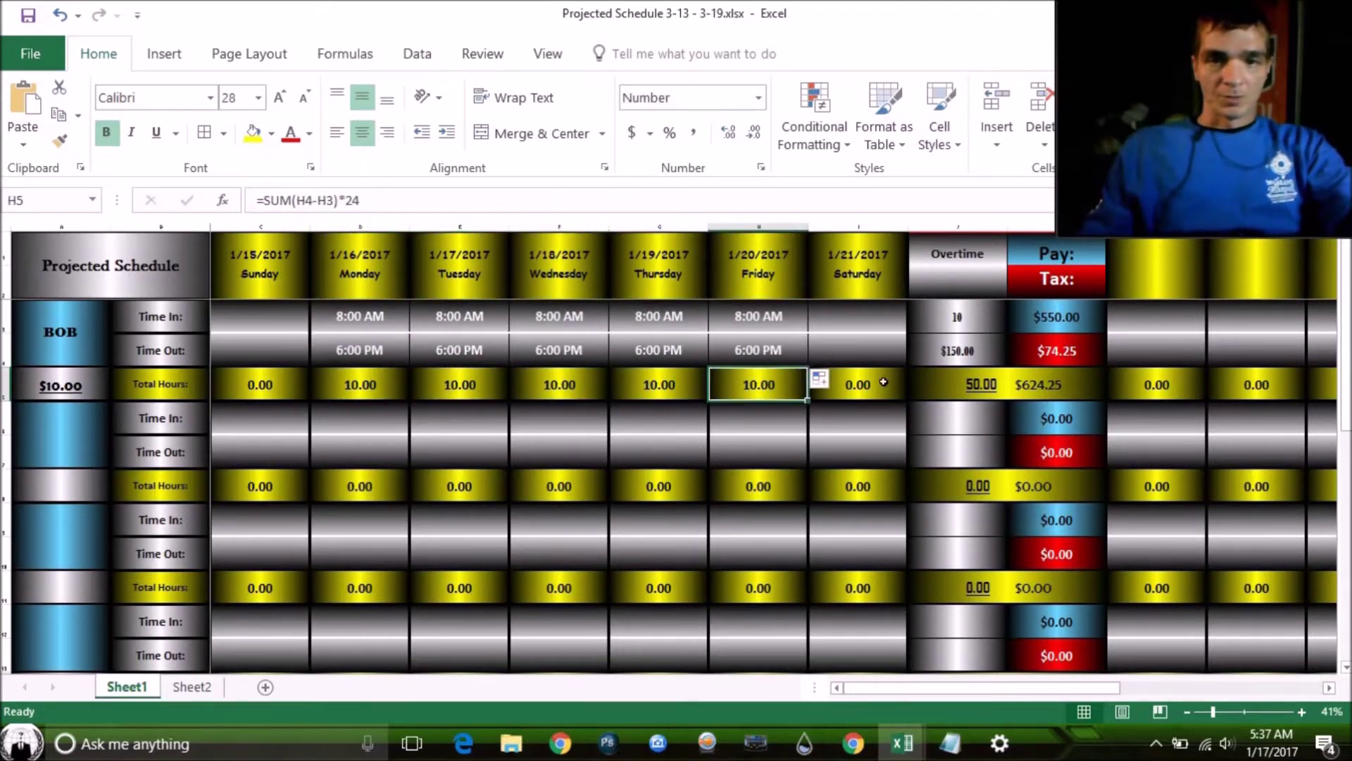
click(884, 381)
click(982, 382)
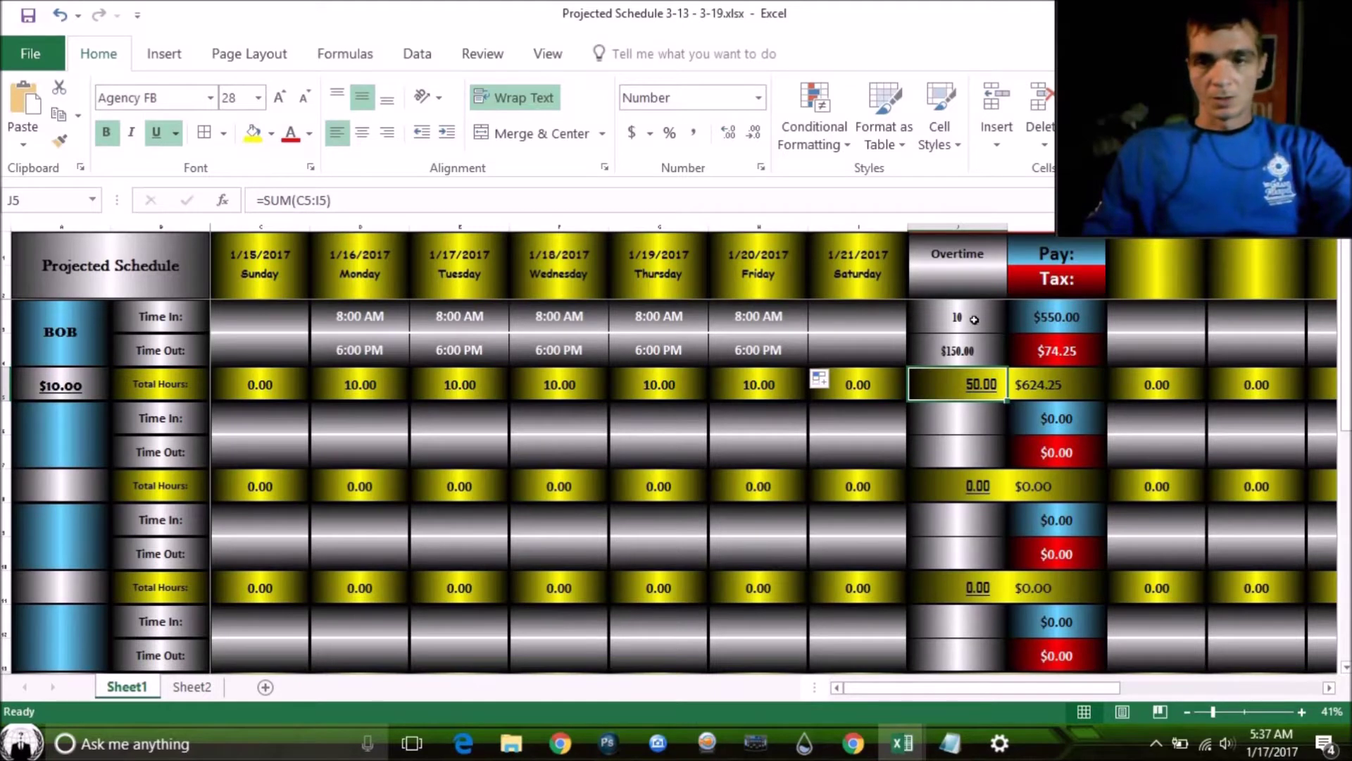
click(974, 319)
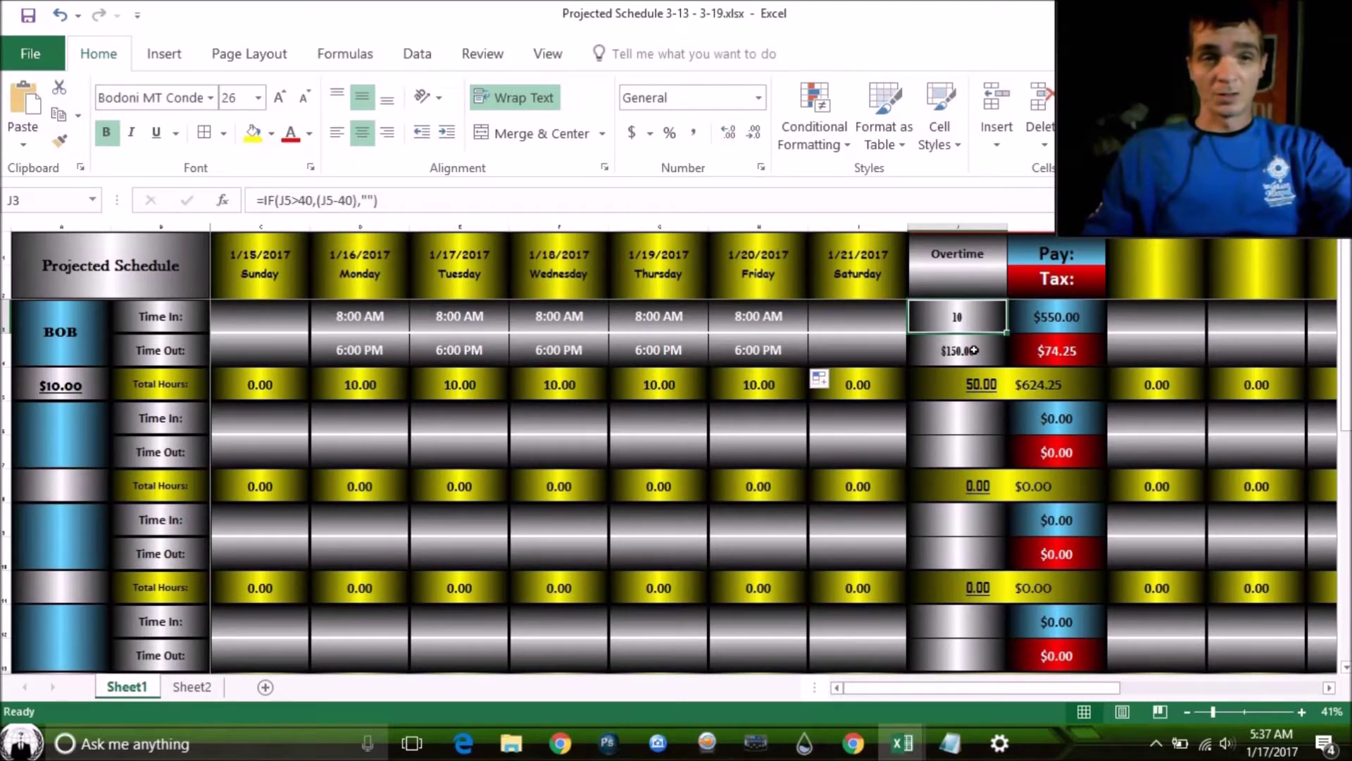
- Review J4's overtime pay formula =IF(J5>40,(J3*(A5*1.5)),("")), showing $150.00
click(974, 350)
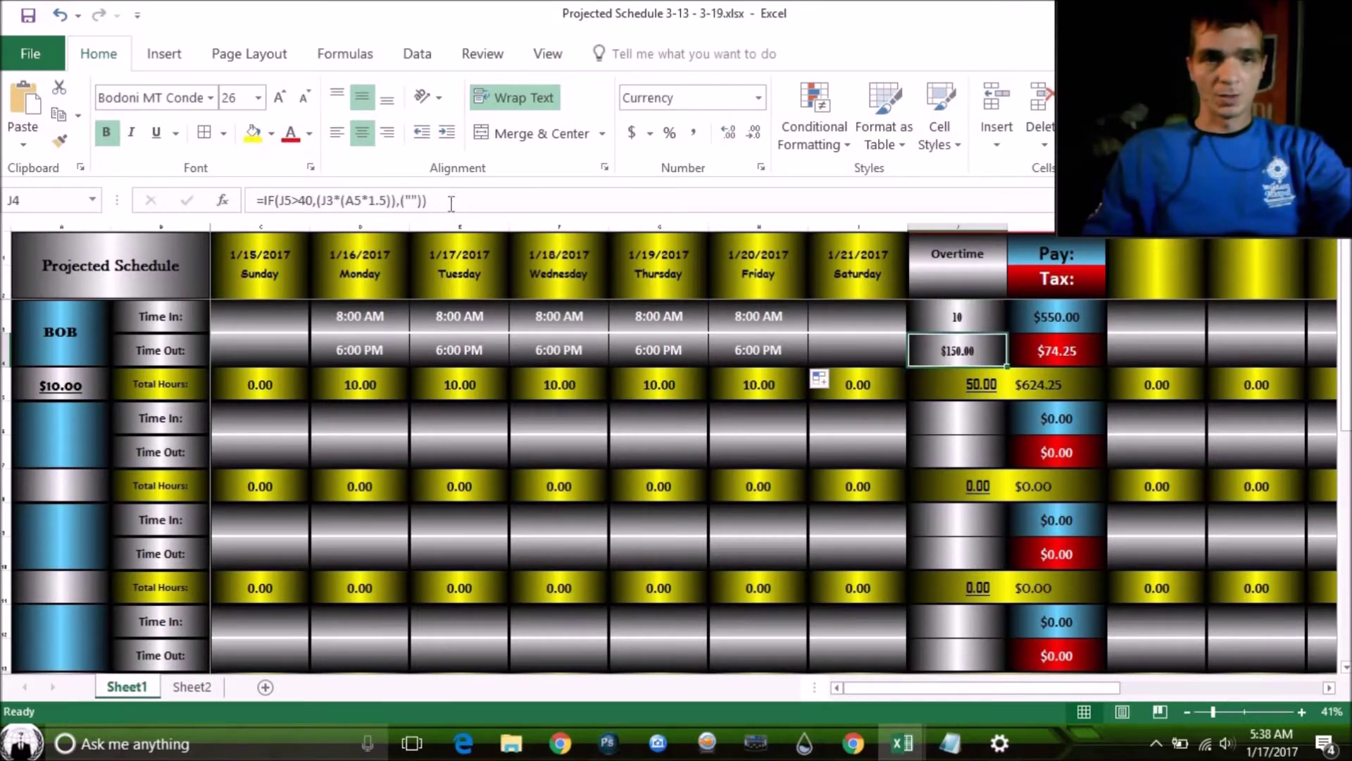
click(451, 203)
key(ctrl+a)
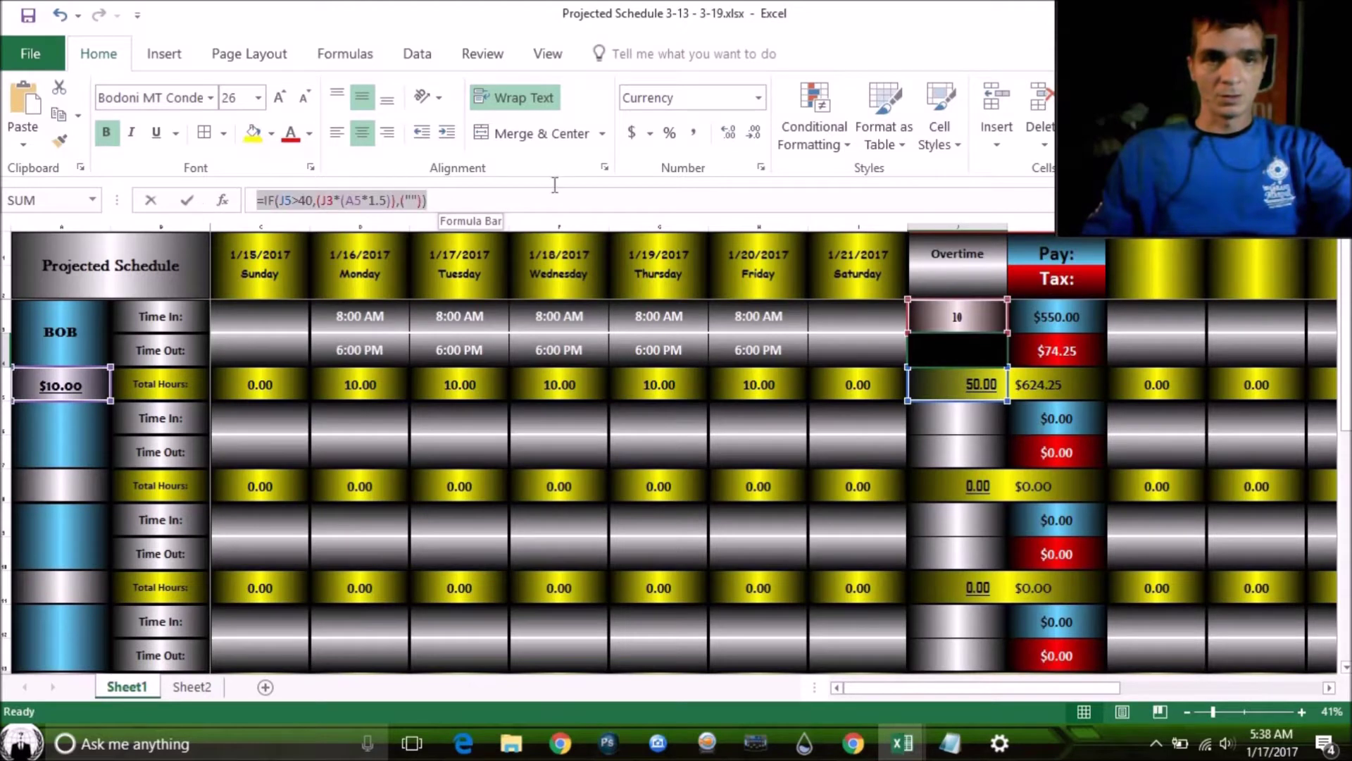
click(553, 200)
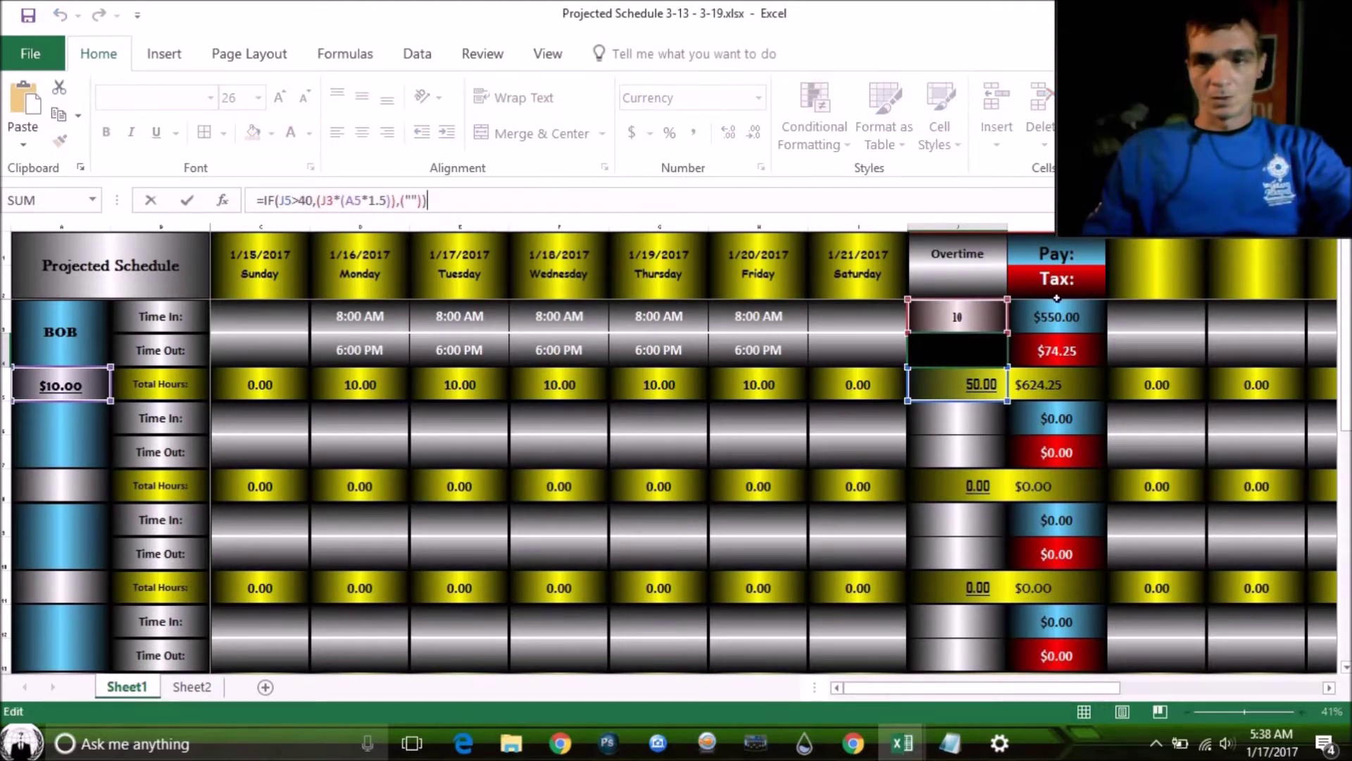
click(1047, 323)
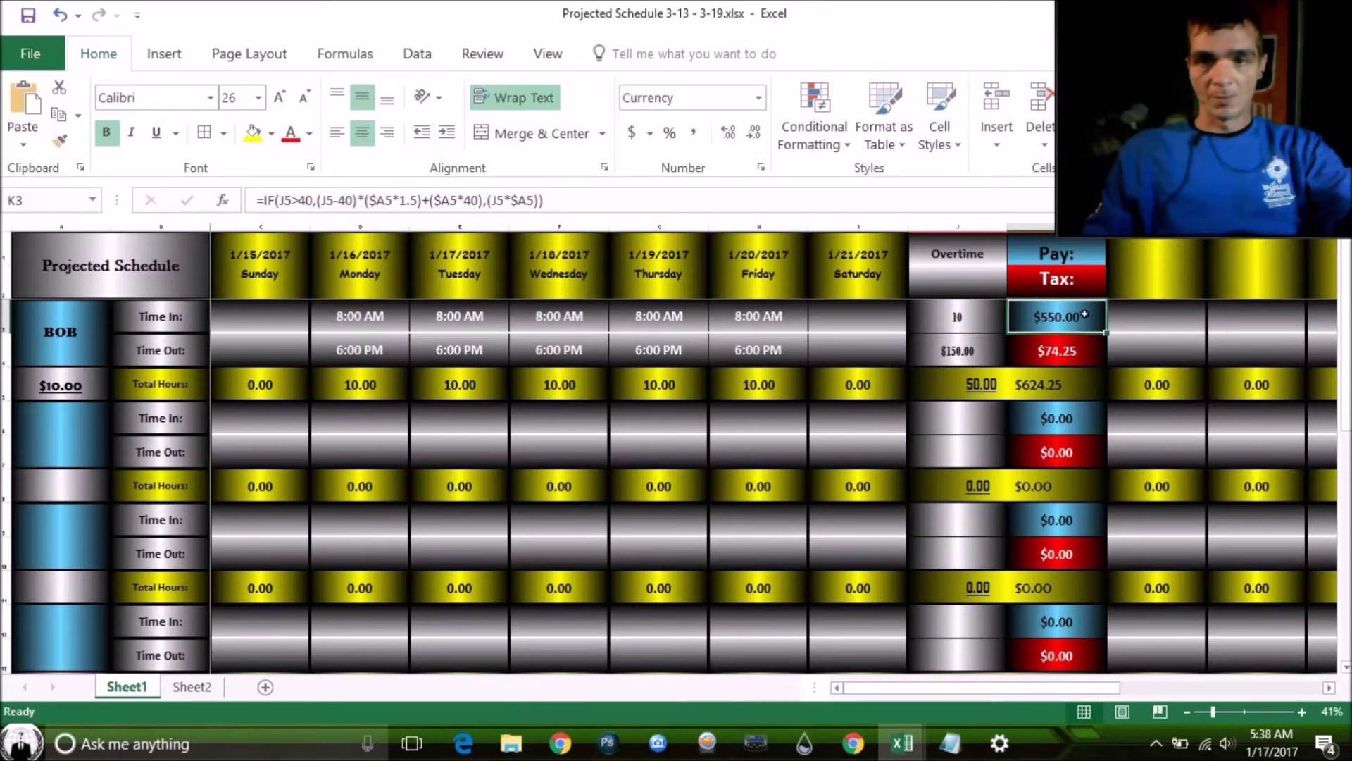
click(640, 197)
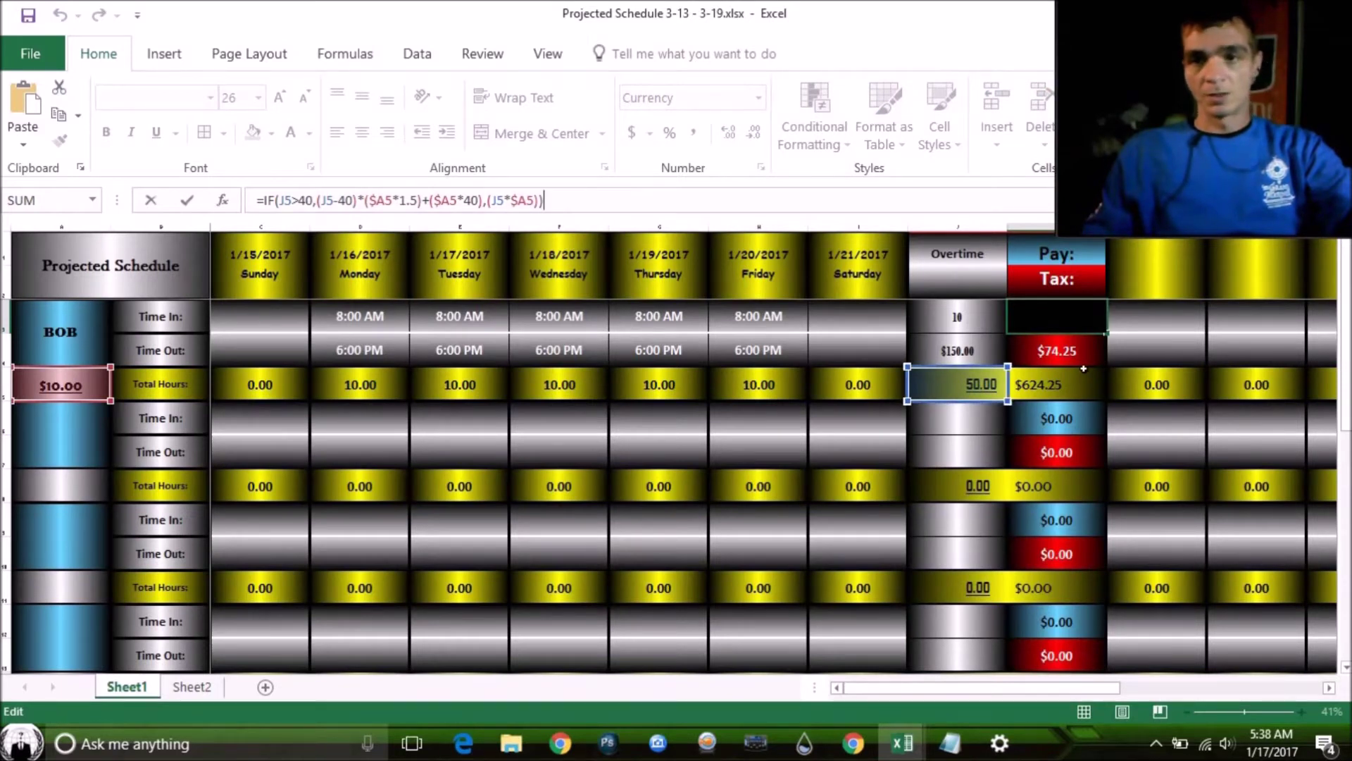
key(Return)
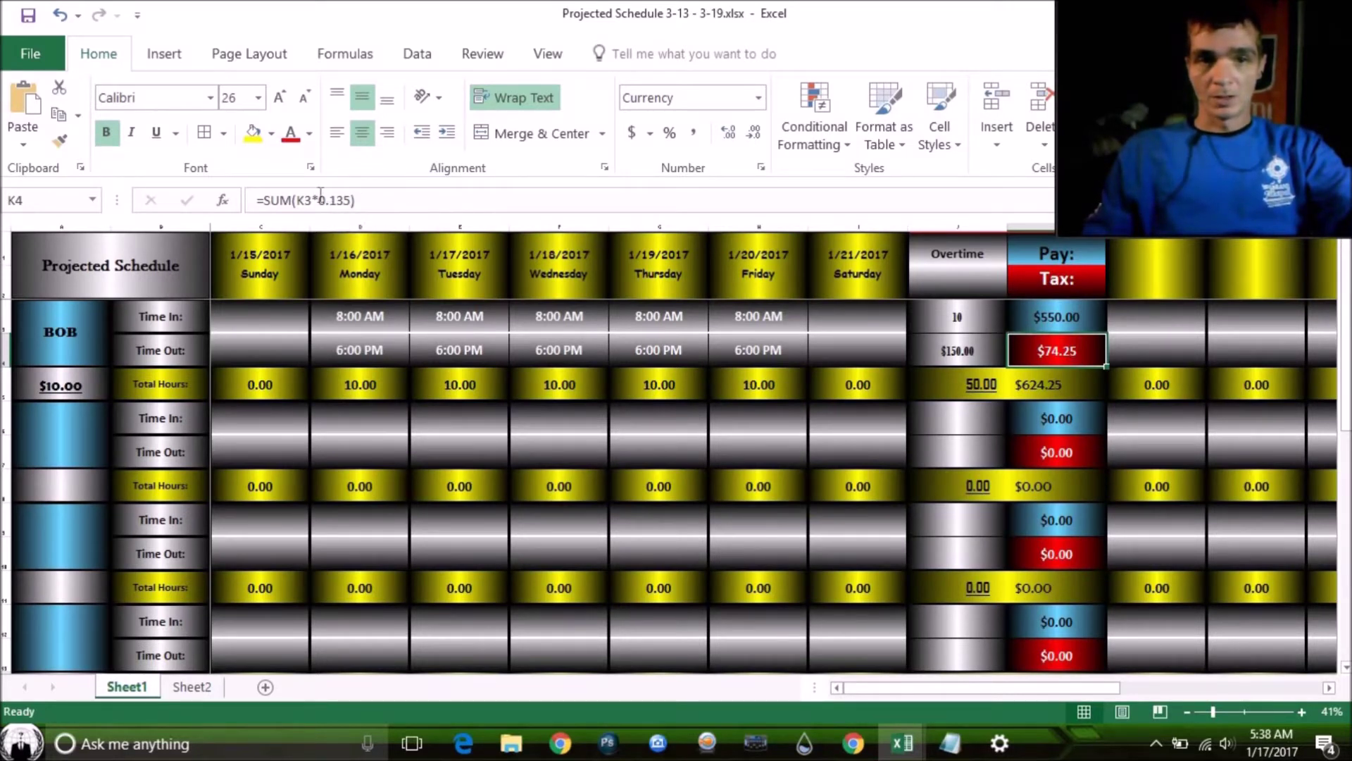
drag(324, 202, 378, 212)
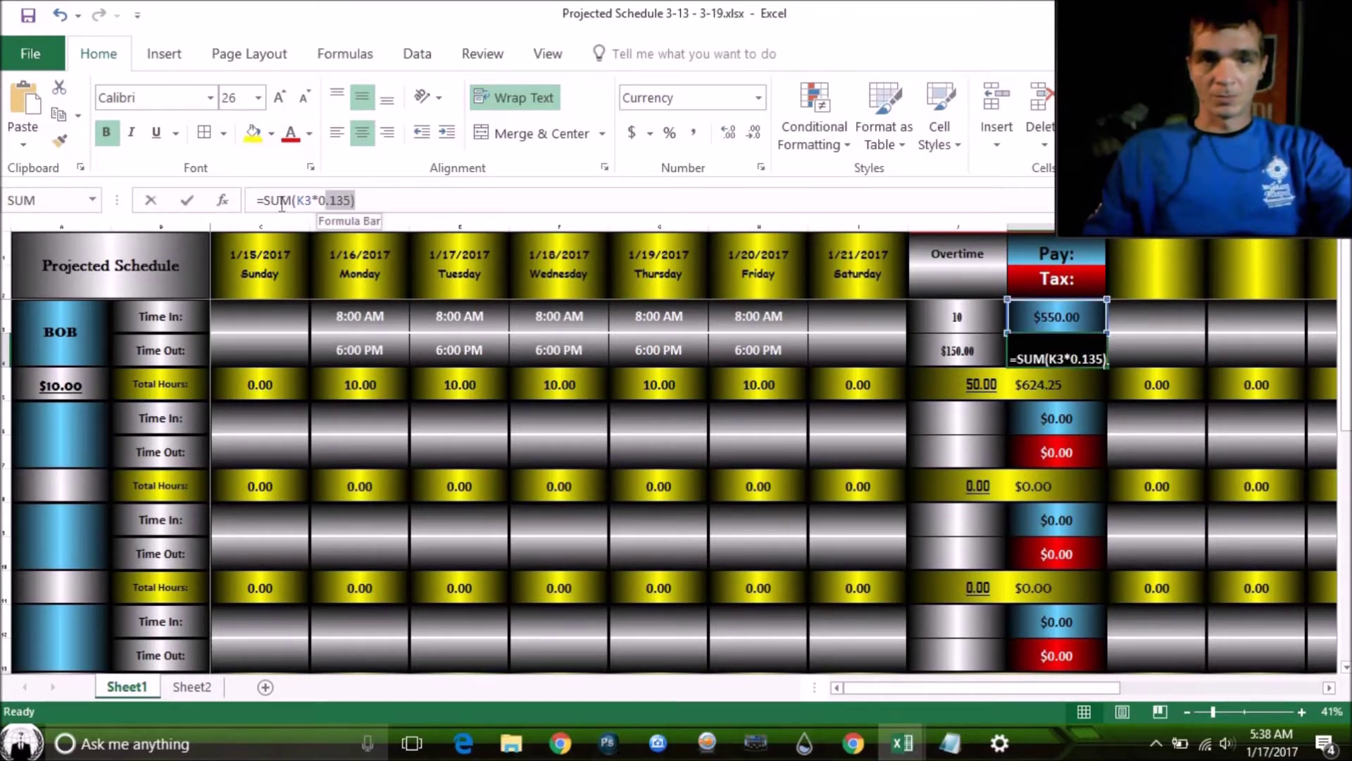
click(380, 202)
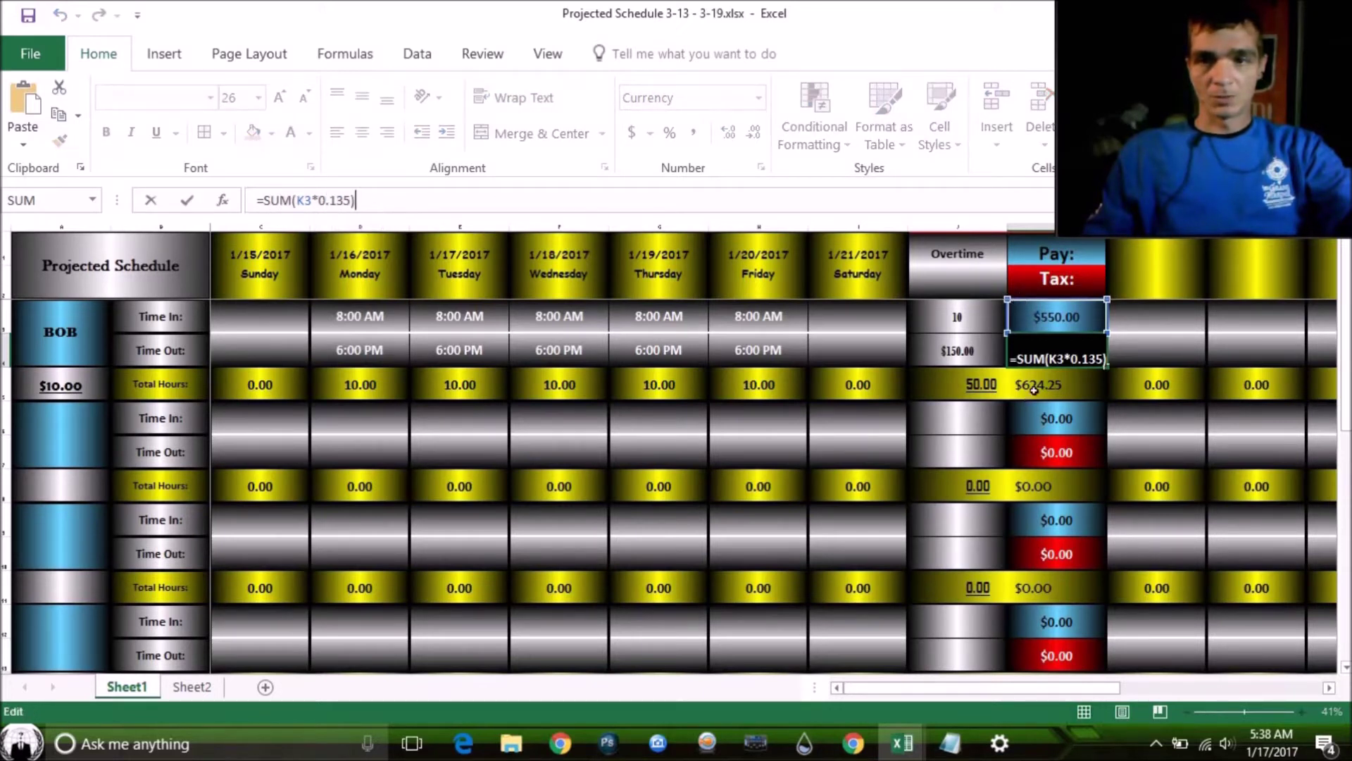
click(1031, 324)
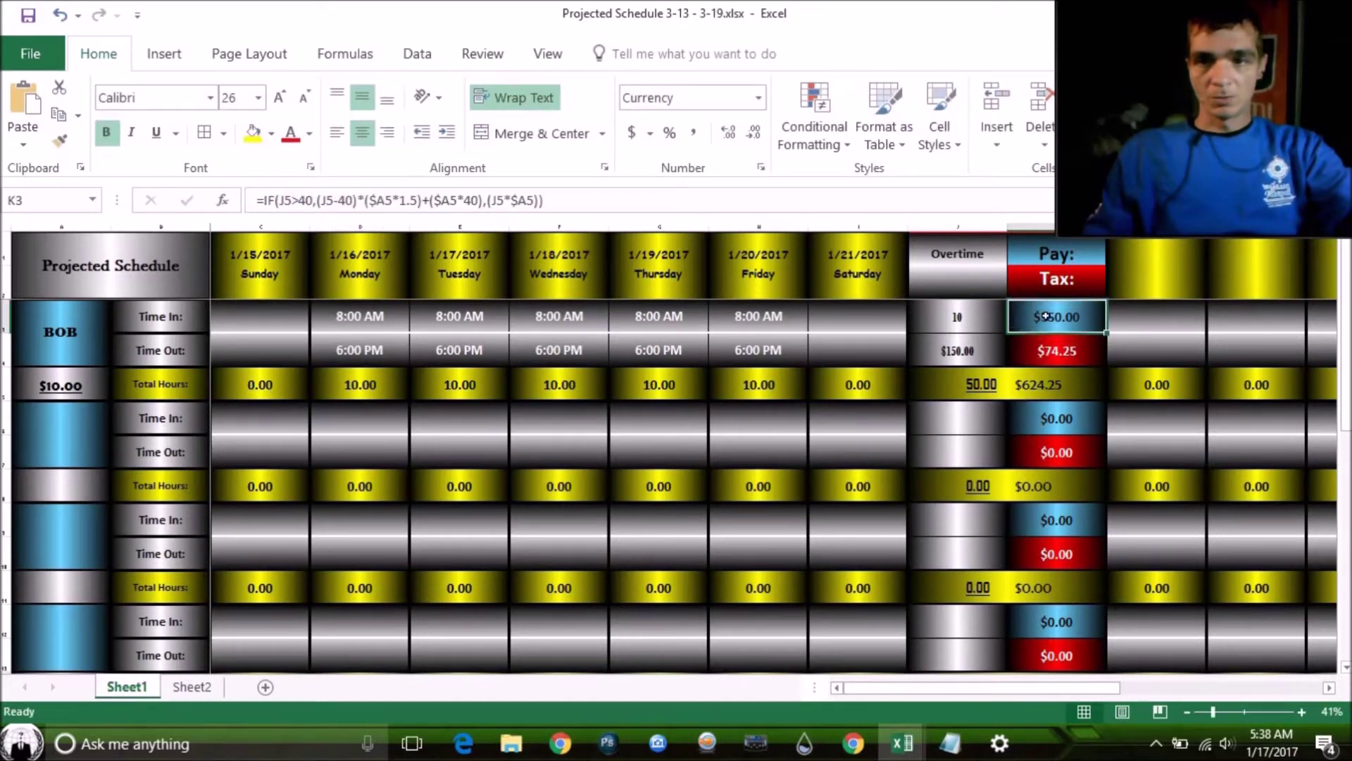
click(1053, 352)
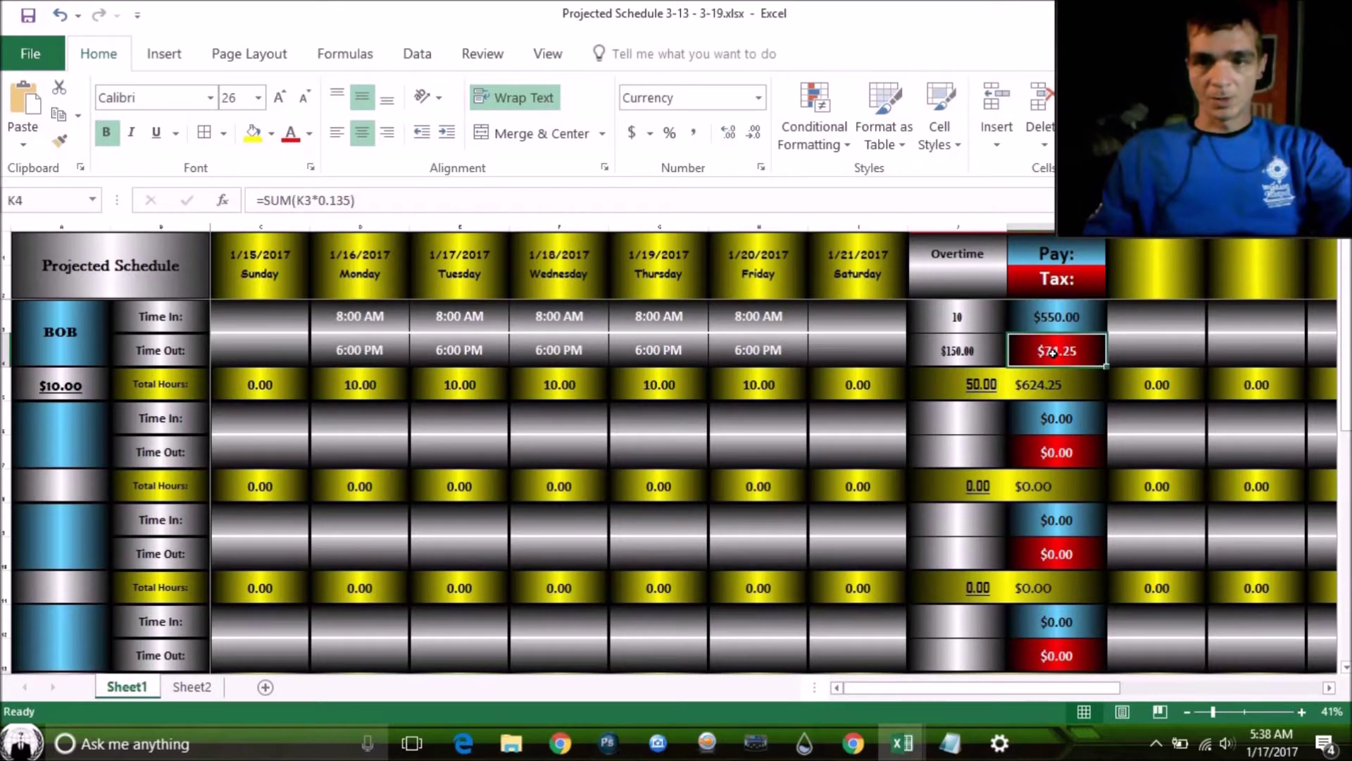
click(1029, 389)
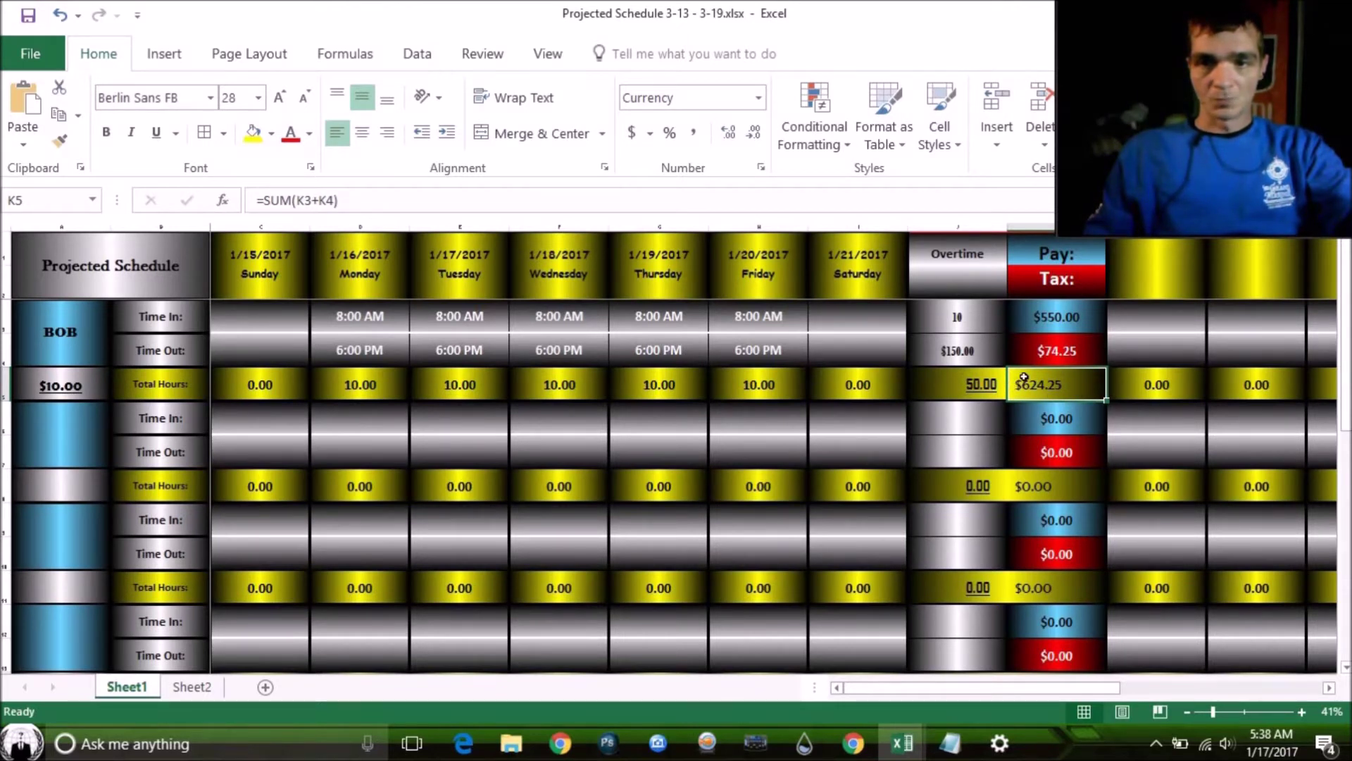
click(1069, 316)
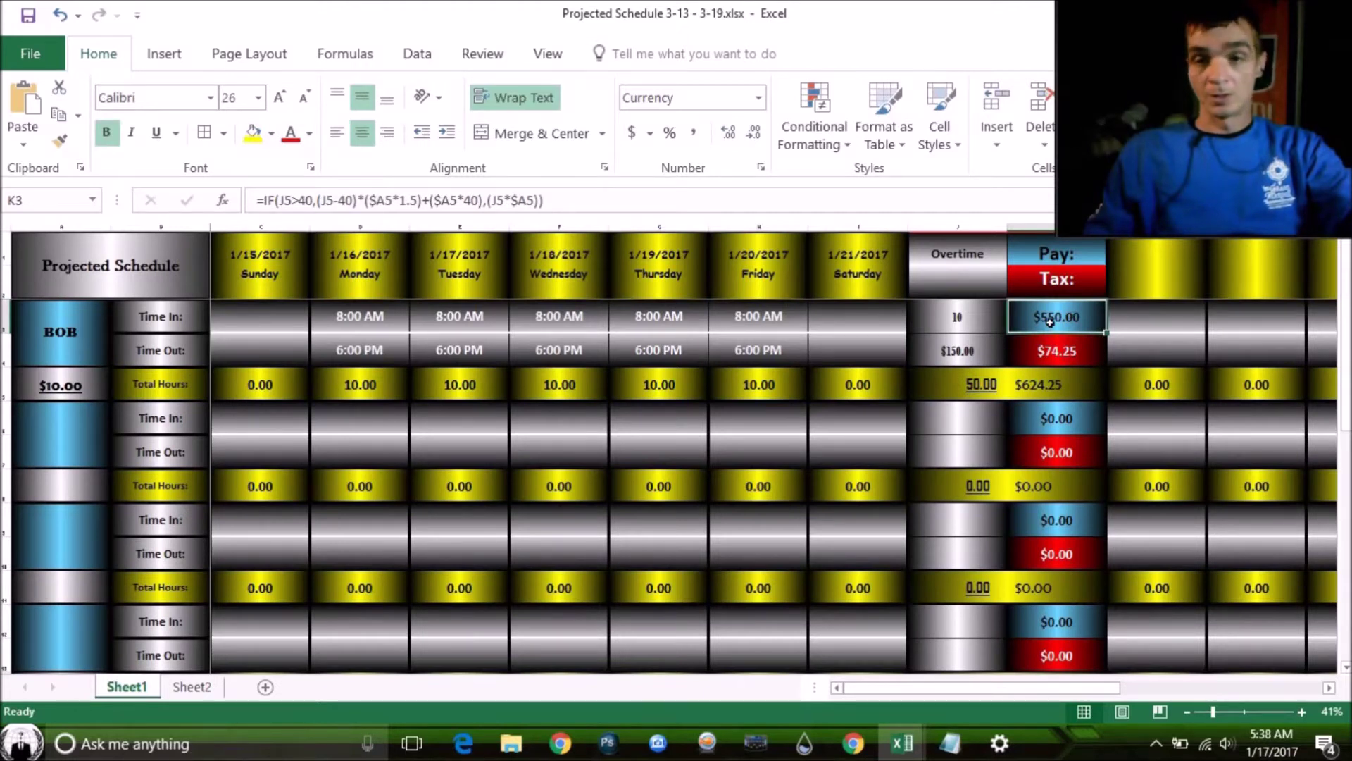
click(1051, 384)
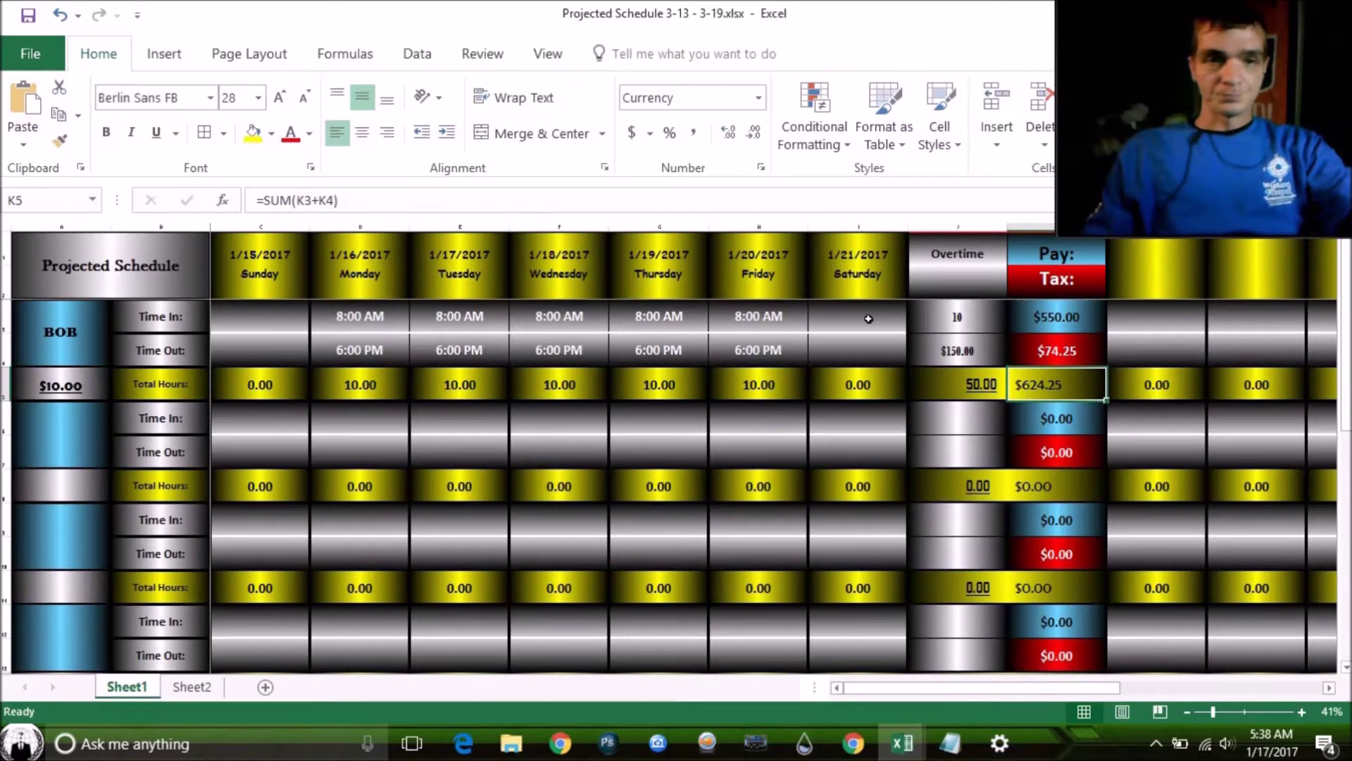
click(970, 319)
click(961, 353)
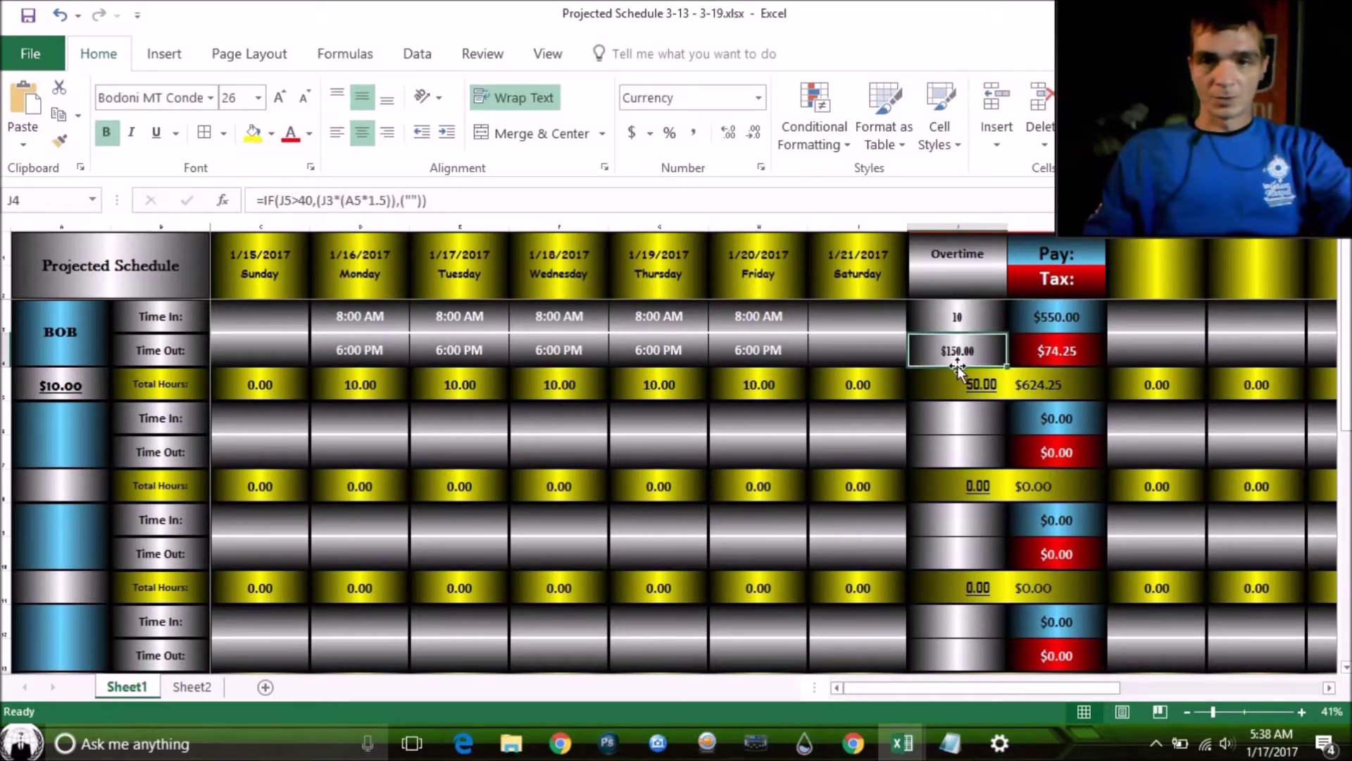
click(968, 381)
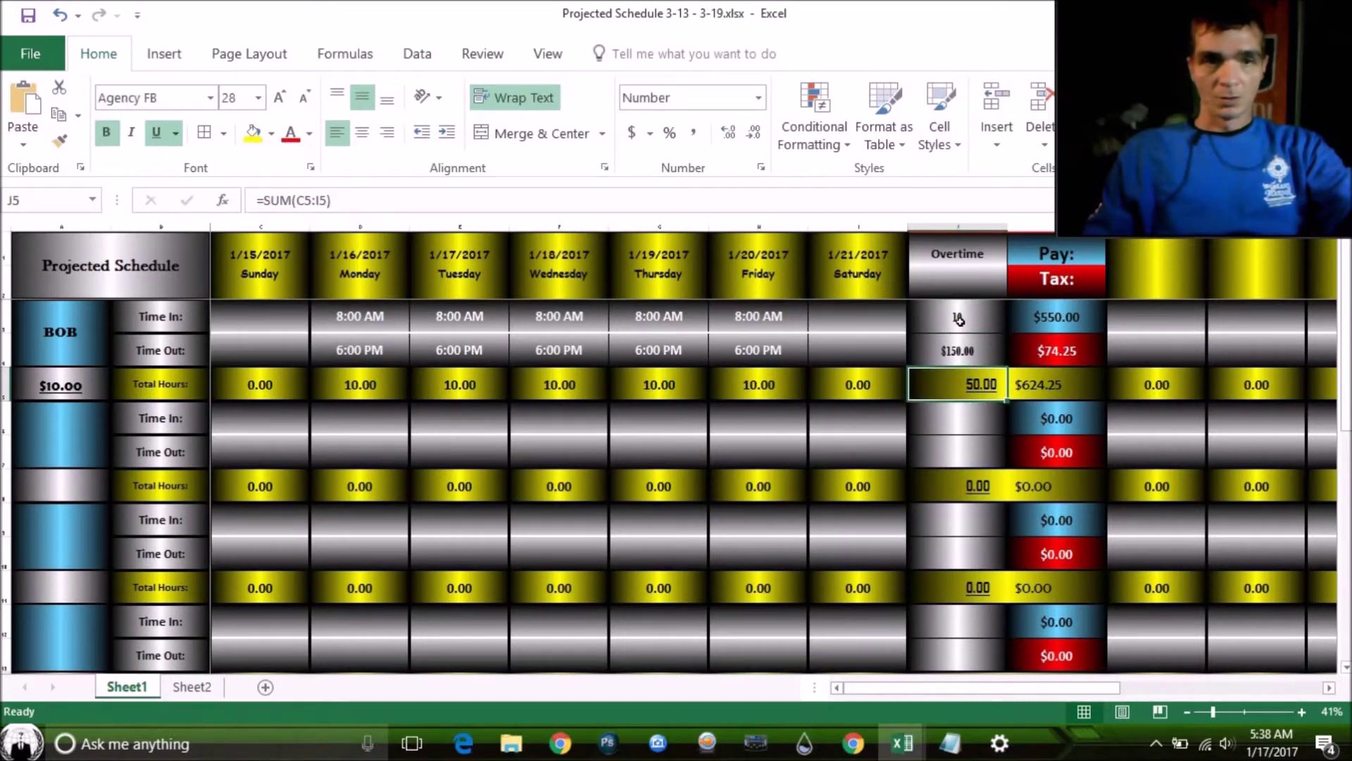
click(1058, 326)
click(1065, 351)
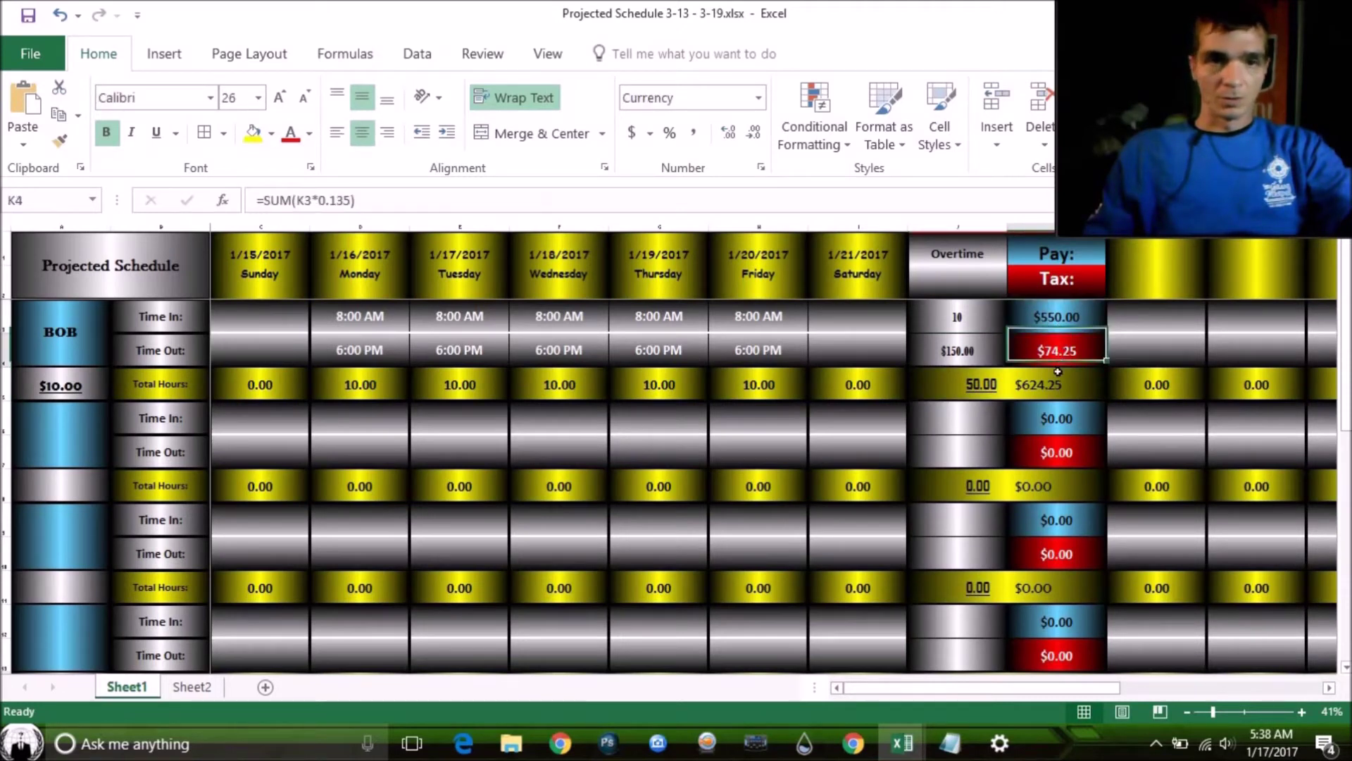
click(1056, 387)
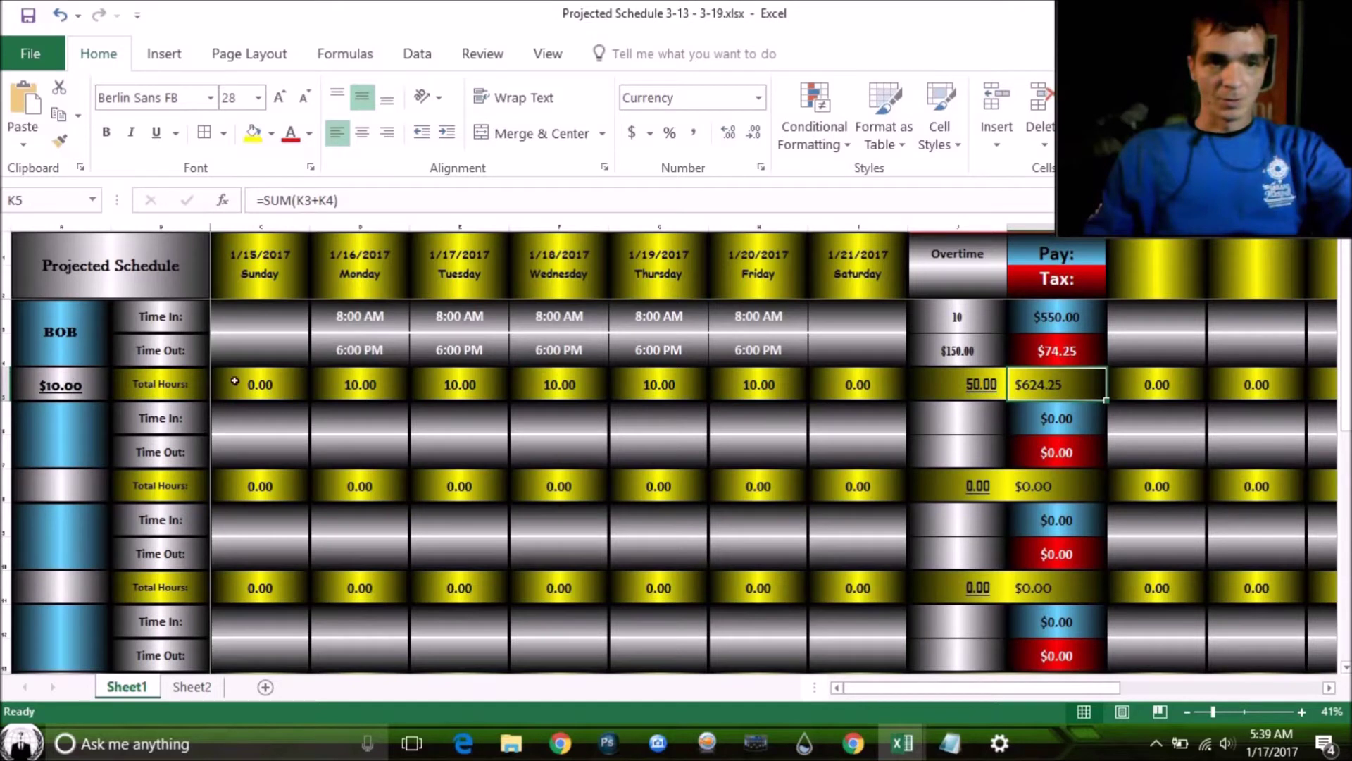
click(68, 383)
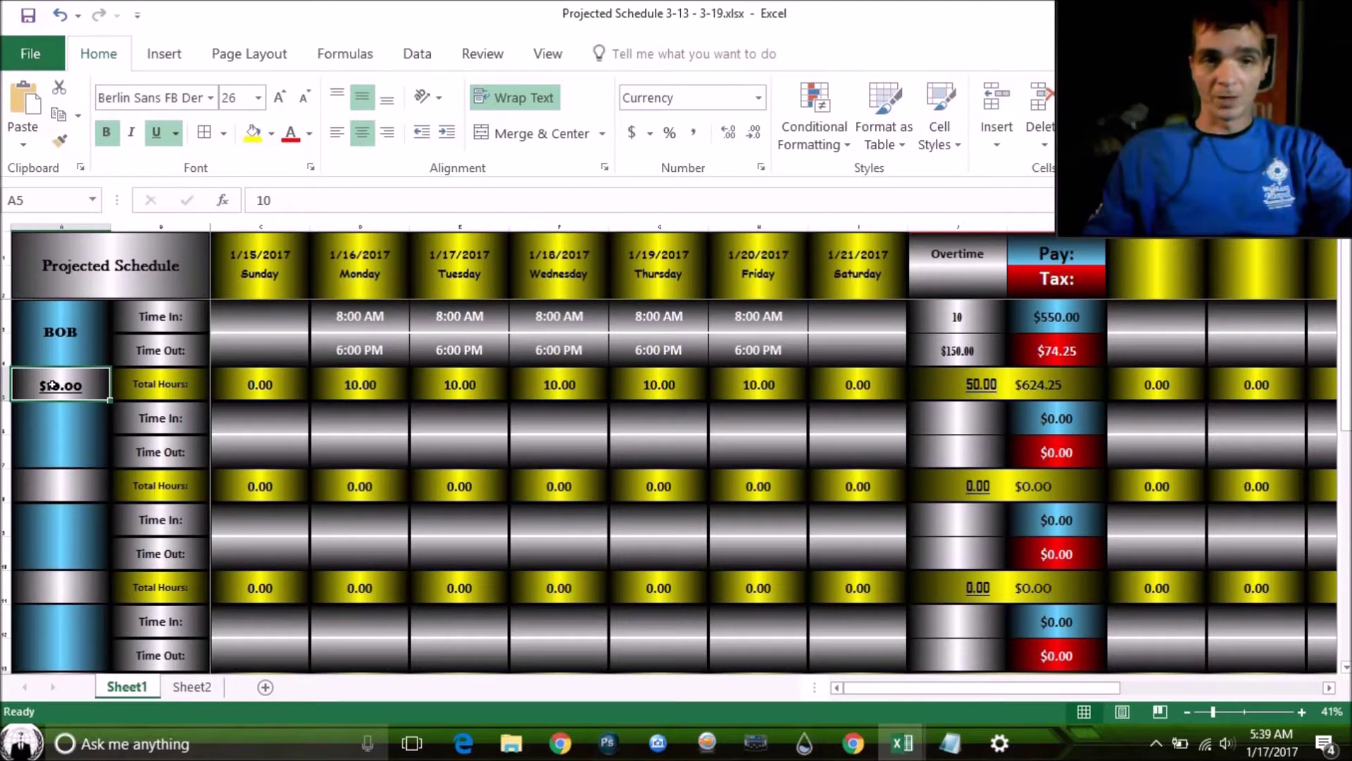
click(344, 384)
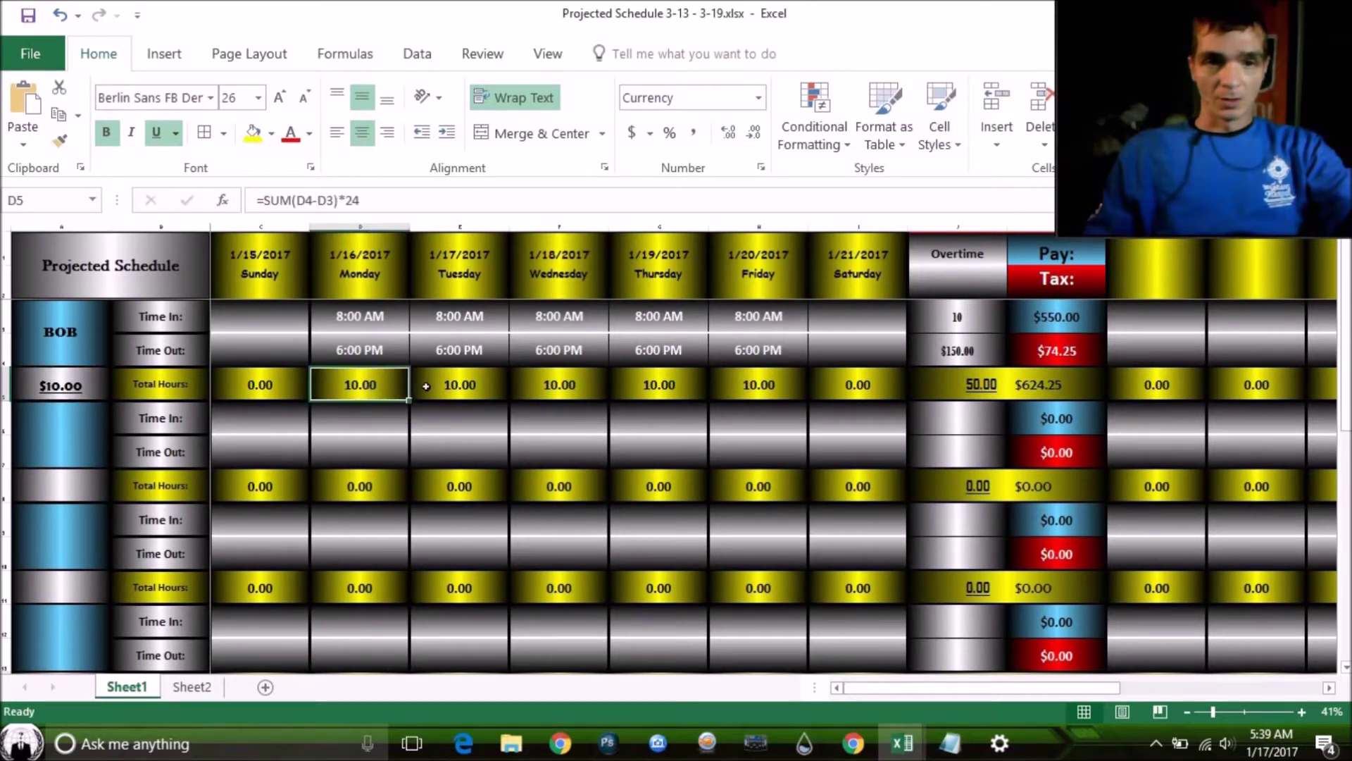
click(491, 385)
click(542, 385)
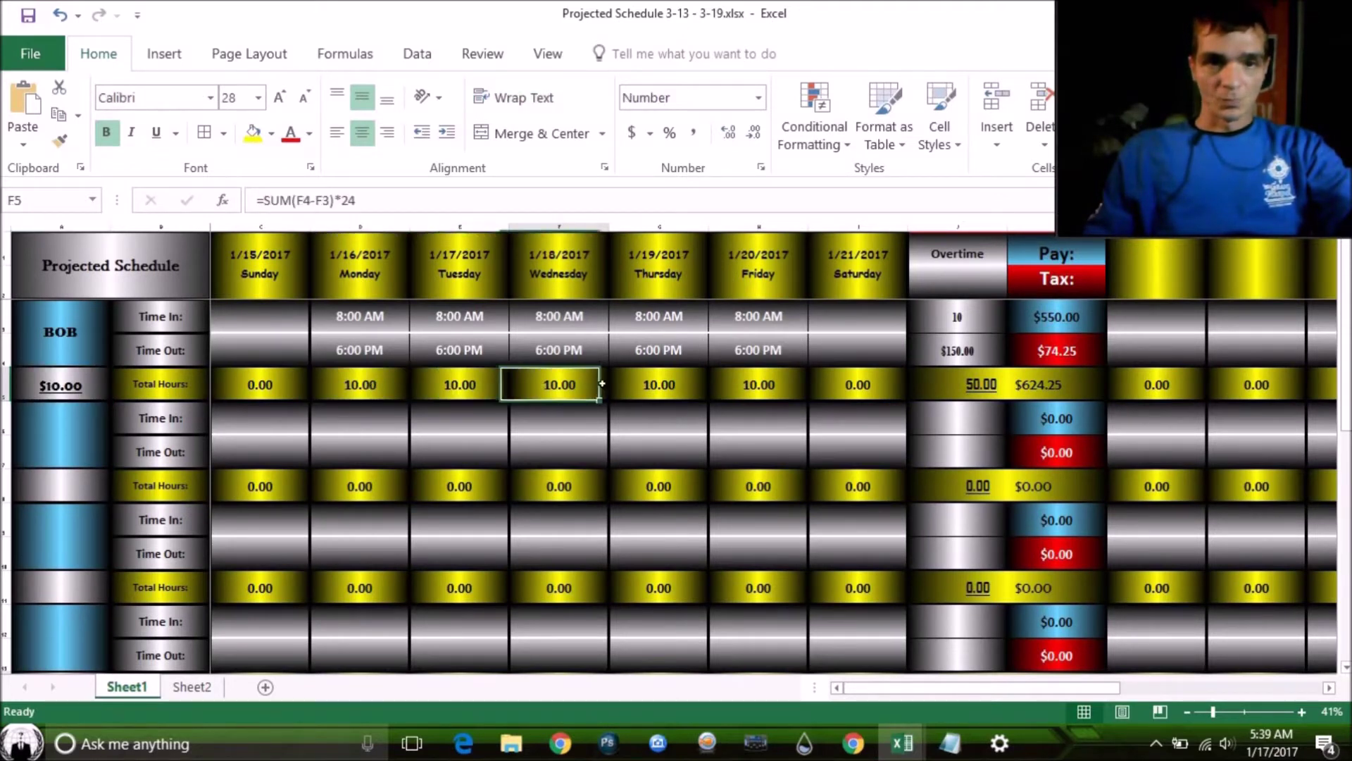
click(637, 385)
click(768, 386)
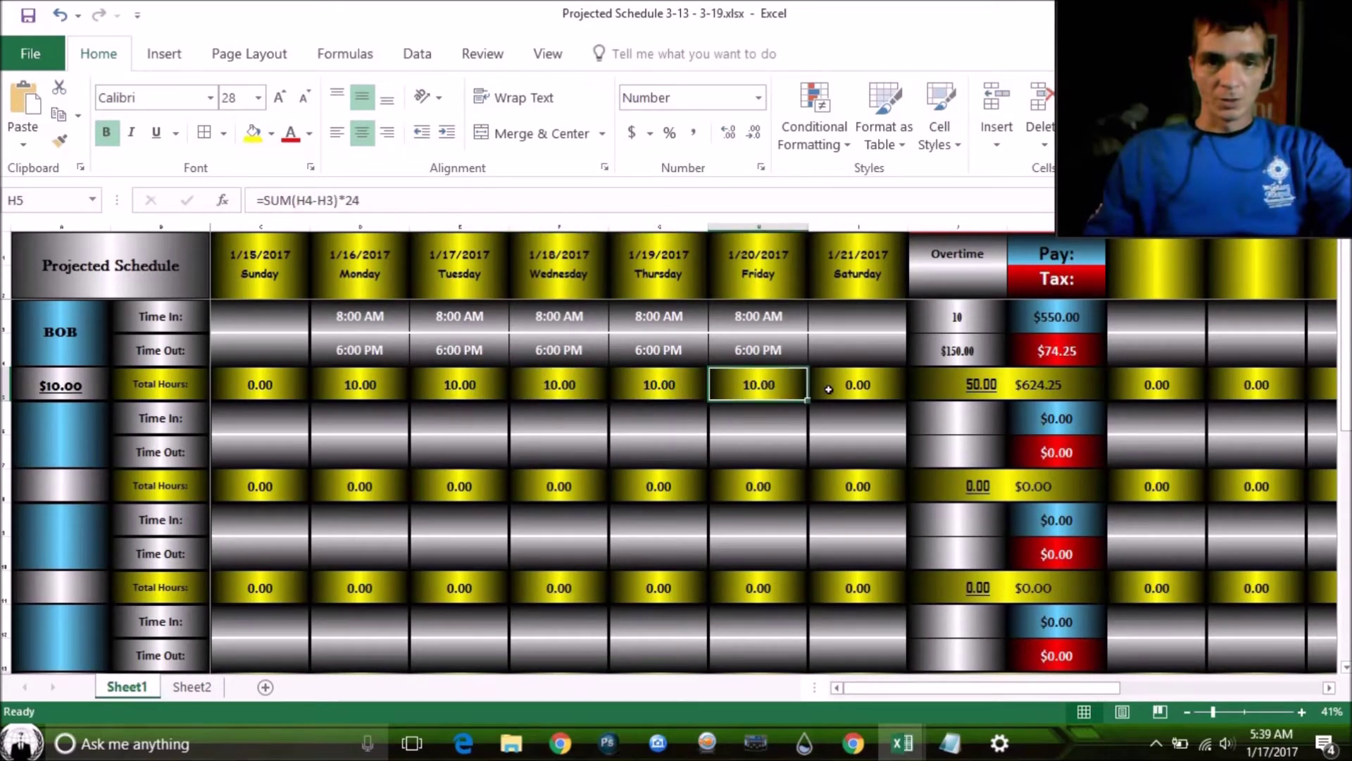
click(822, 389)
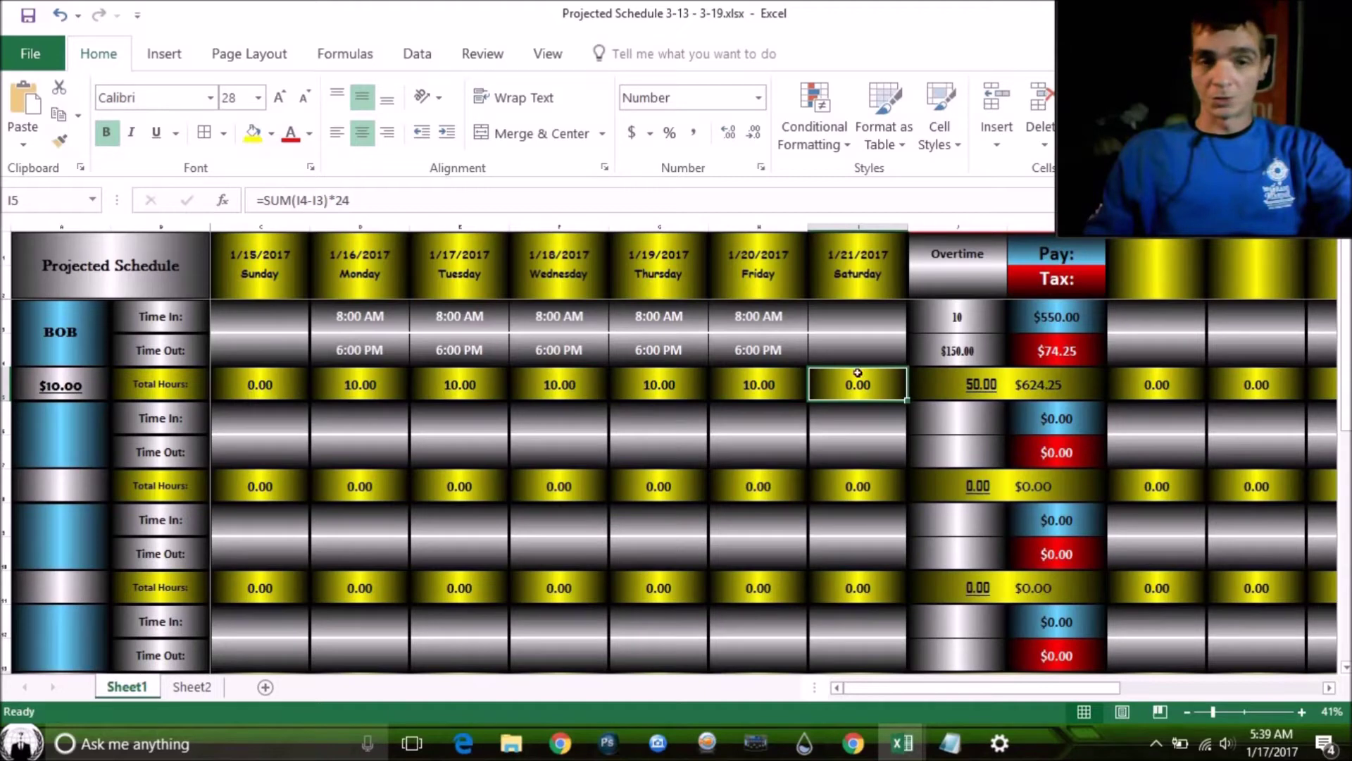
scroll(590, 394, down, 1)
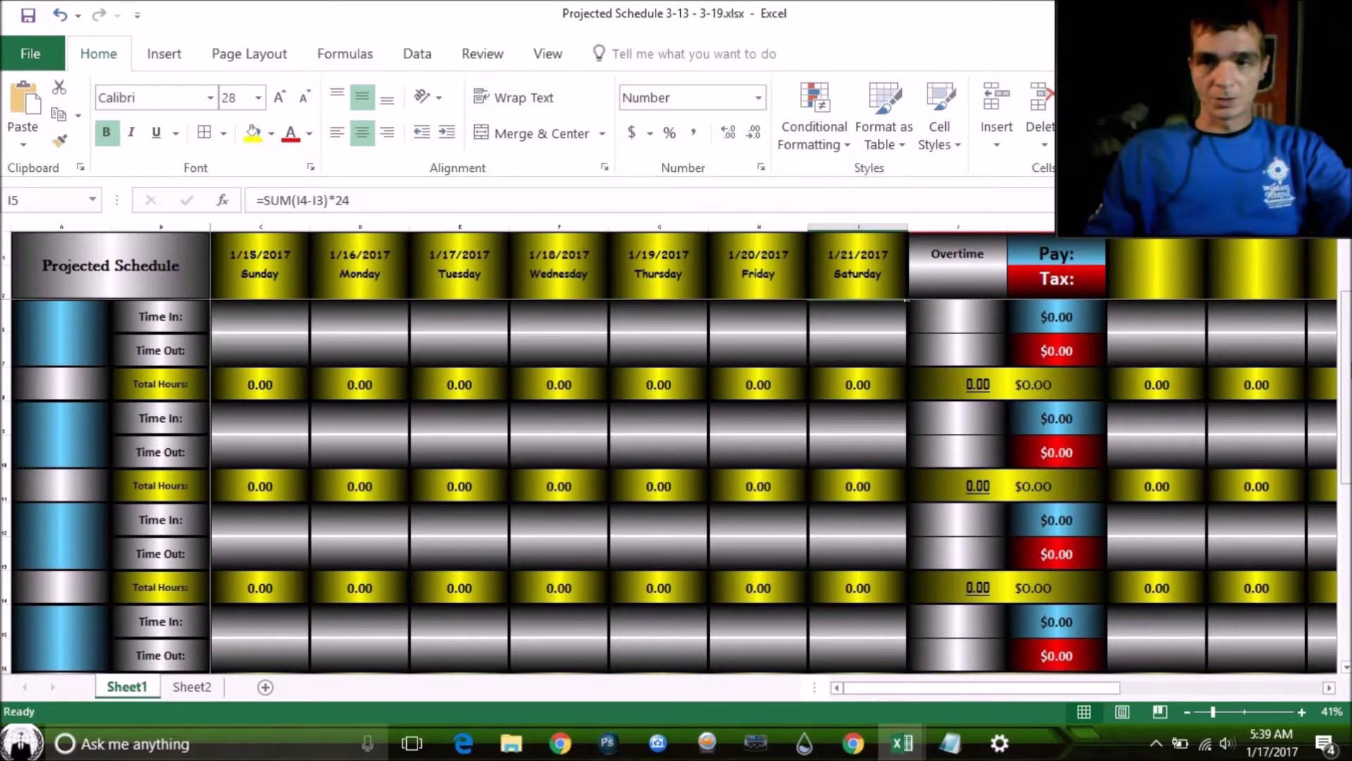
- Scroll down to the Daily Totals rows showing $100.00 pay and $11.35 tax per weekday
drag(1346, 363, 1346, 352)
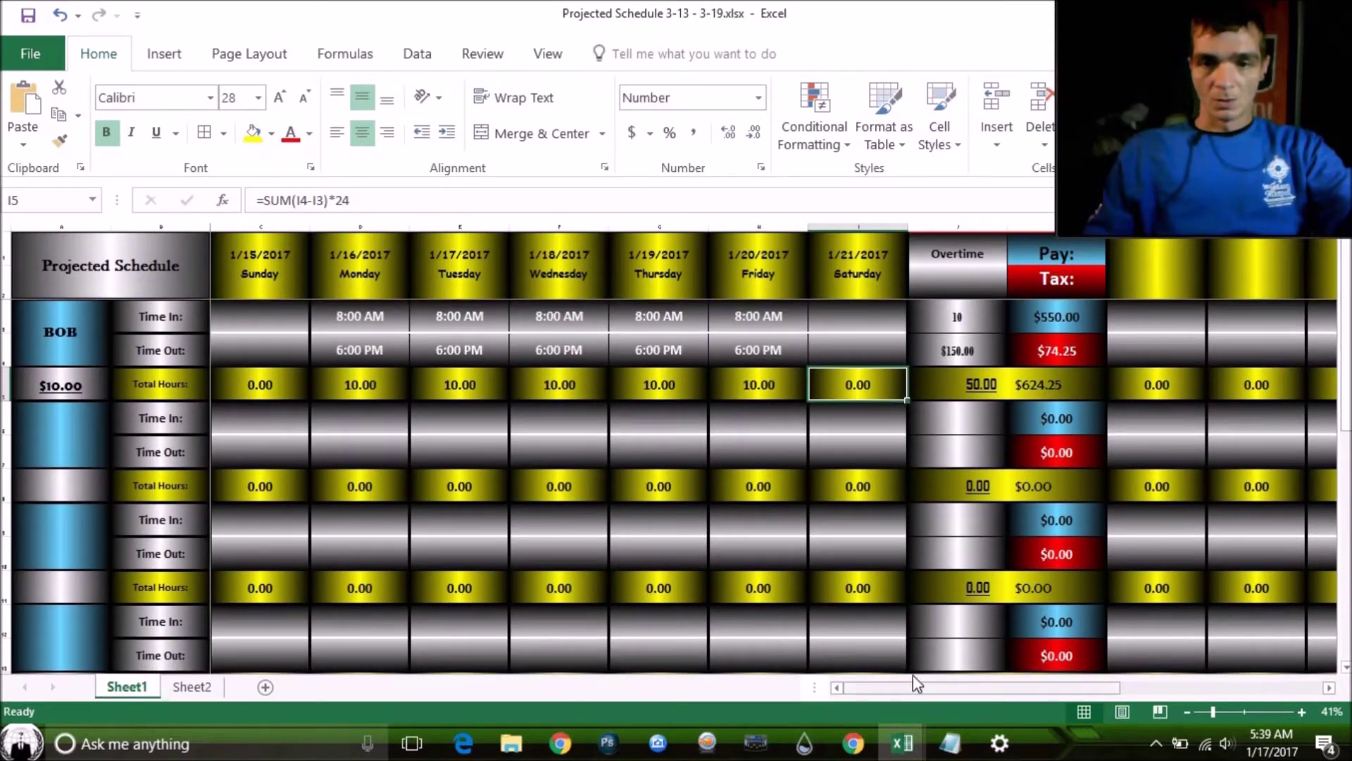
drag(915, 688, 673, 692)
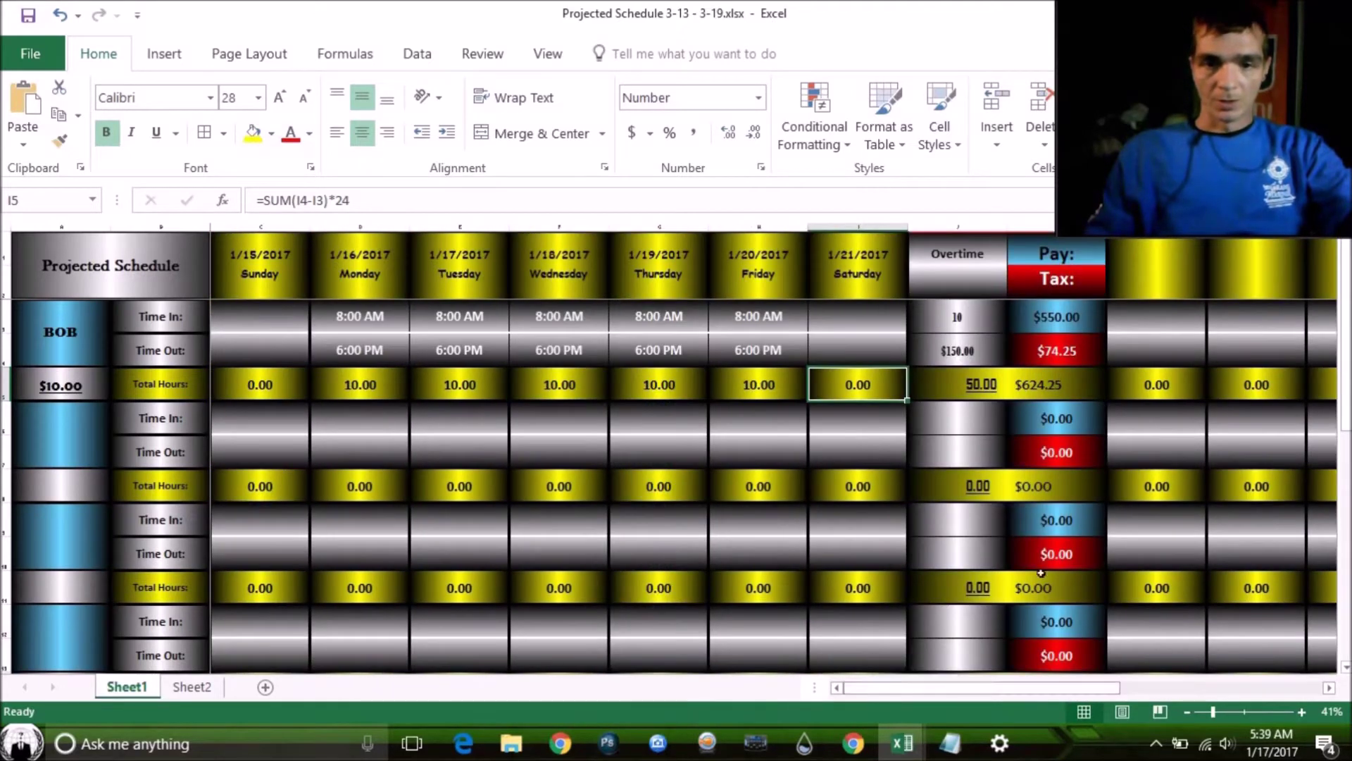
drag(1345, 345, 1345, 521)
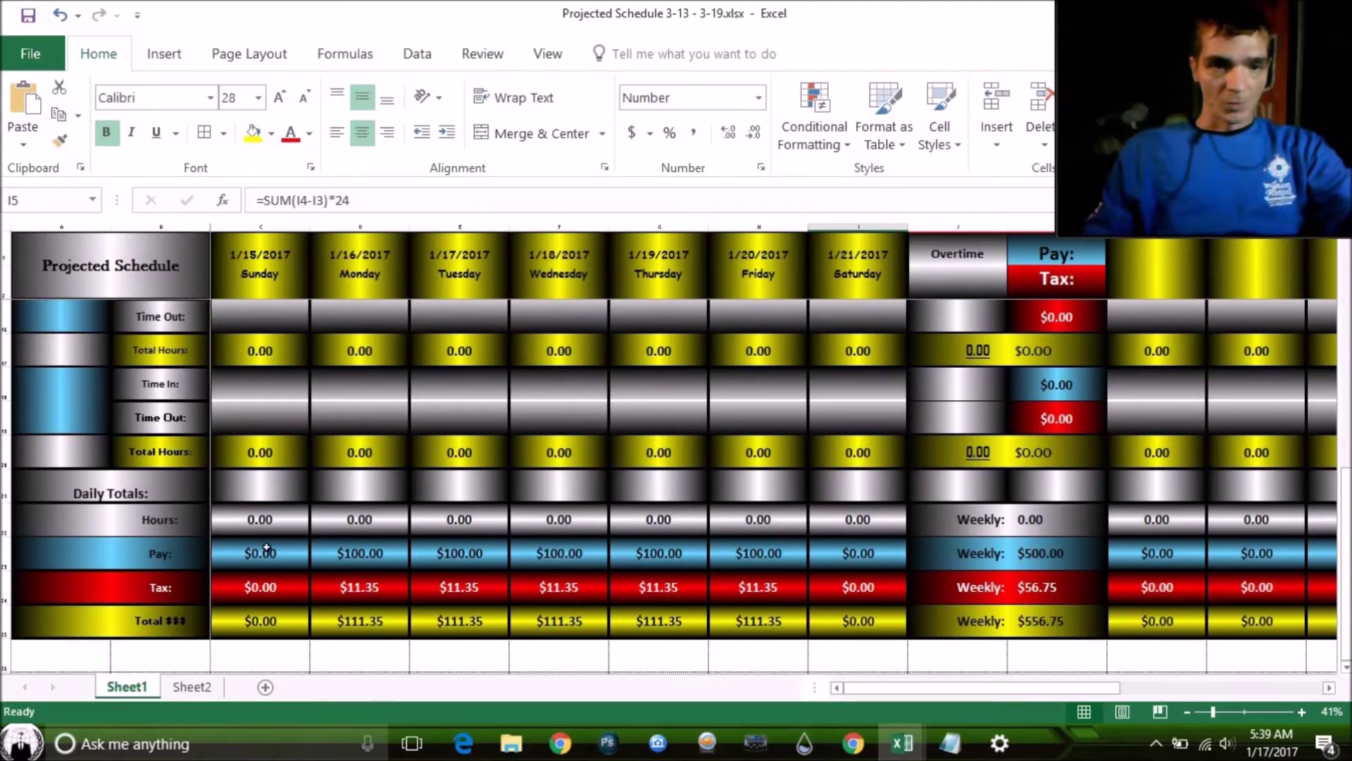
drag(359, 252, 347, 649)
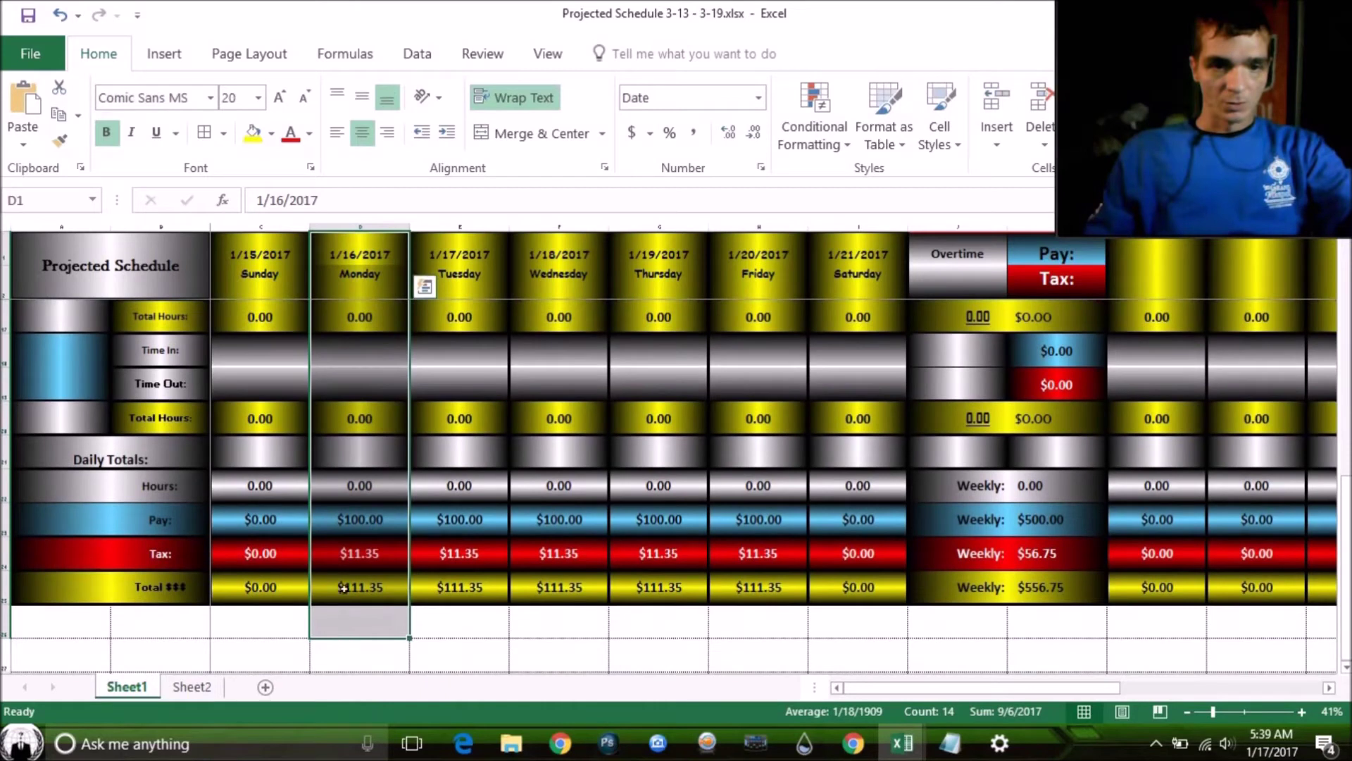
click(354, 511)
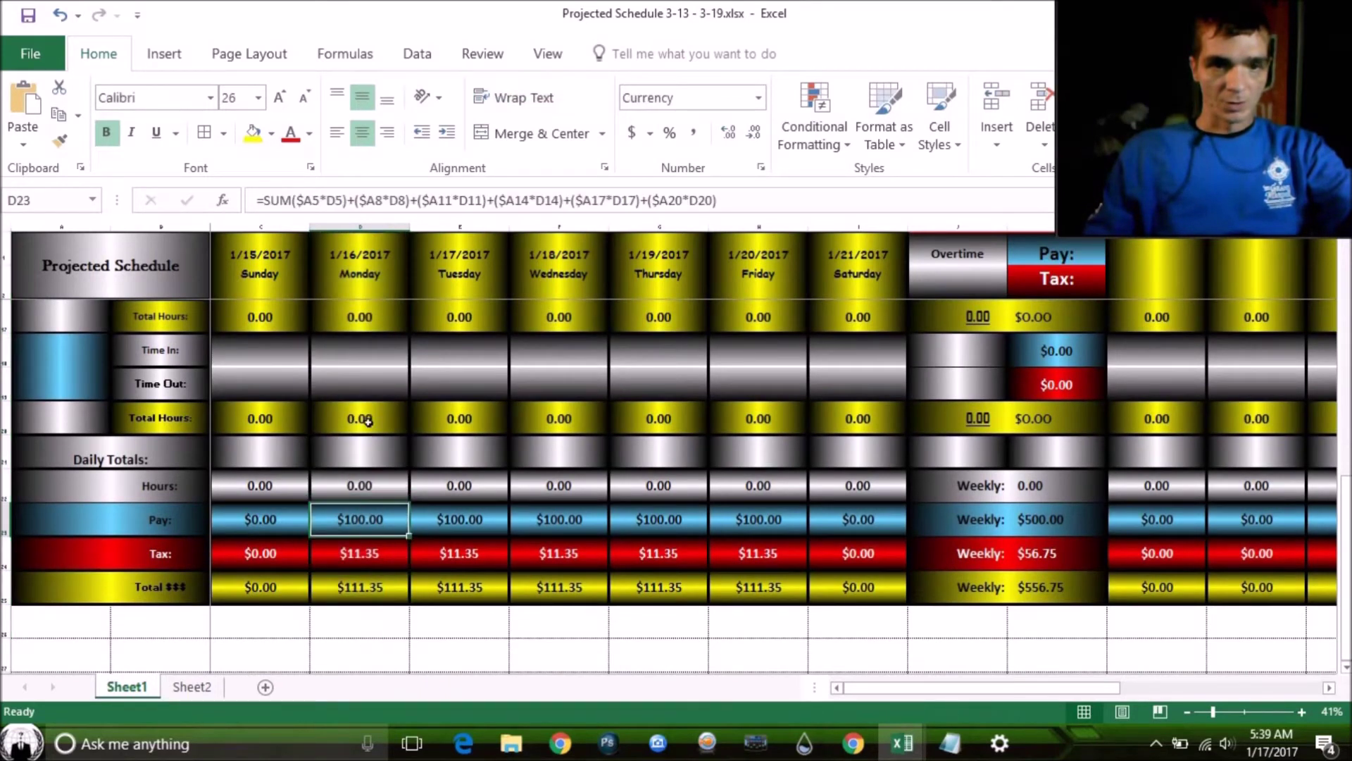
click(357, 484)
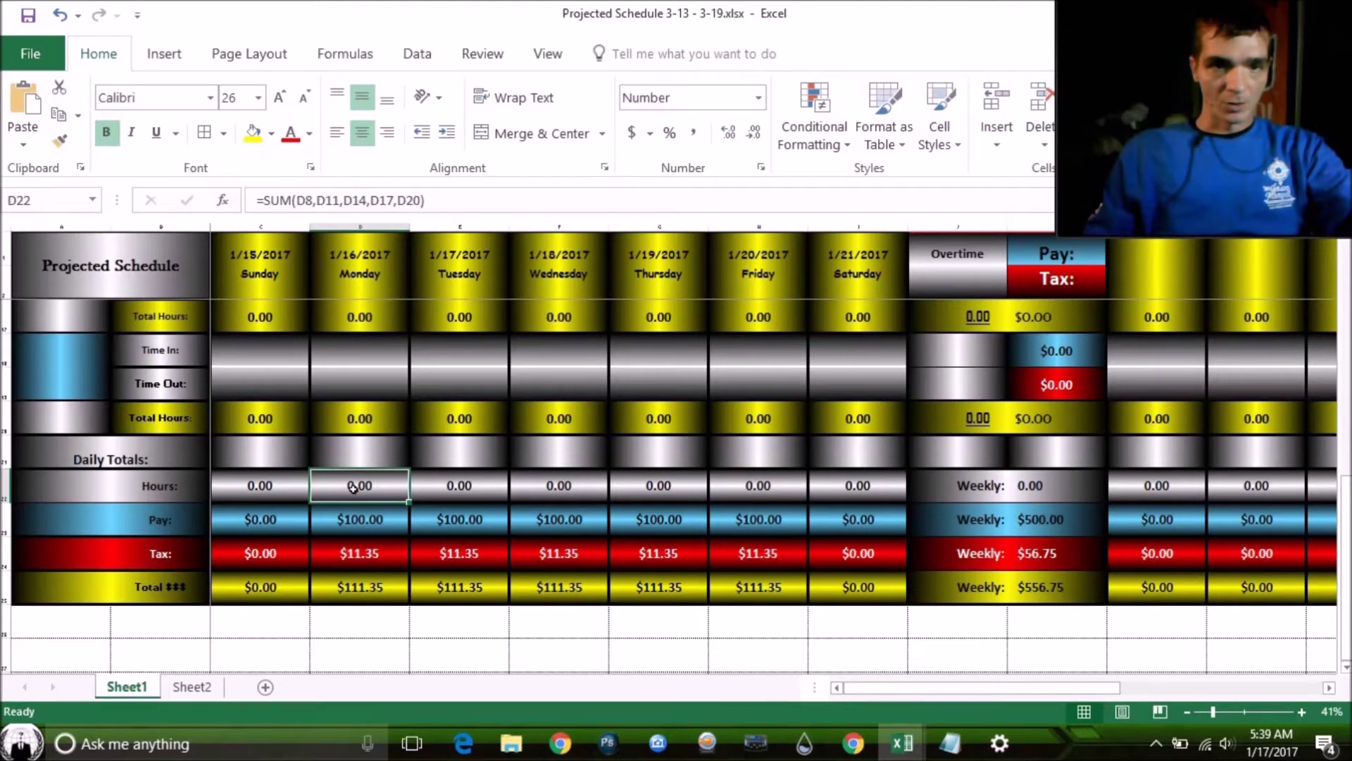
click(358, 523)
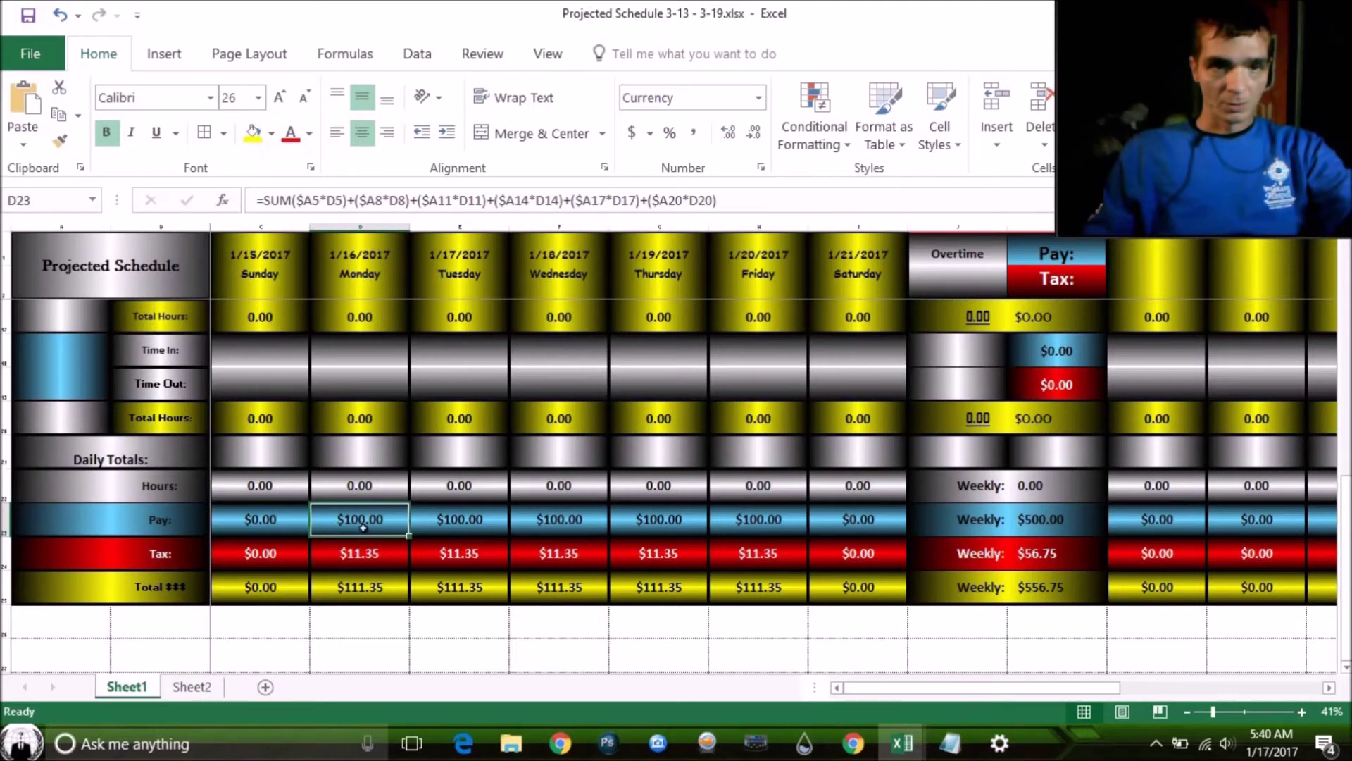
click(366, 483)
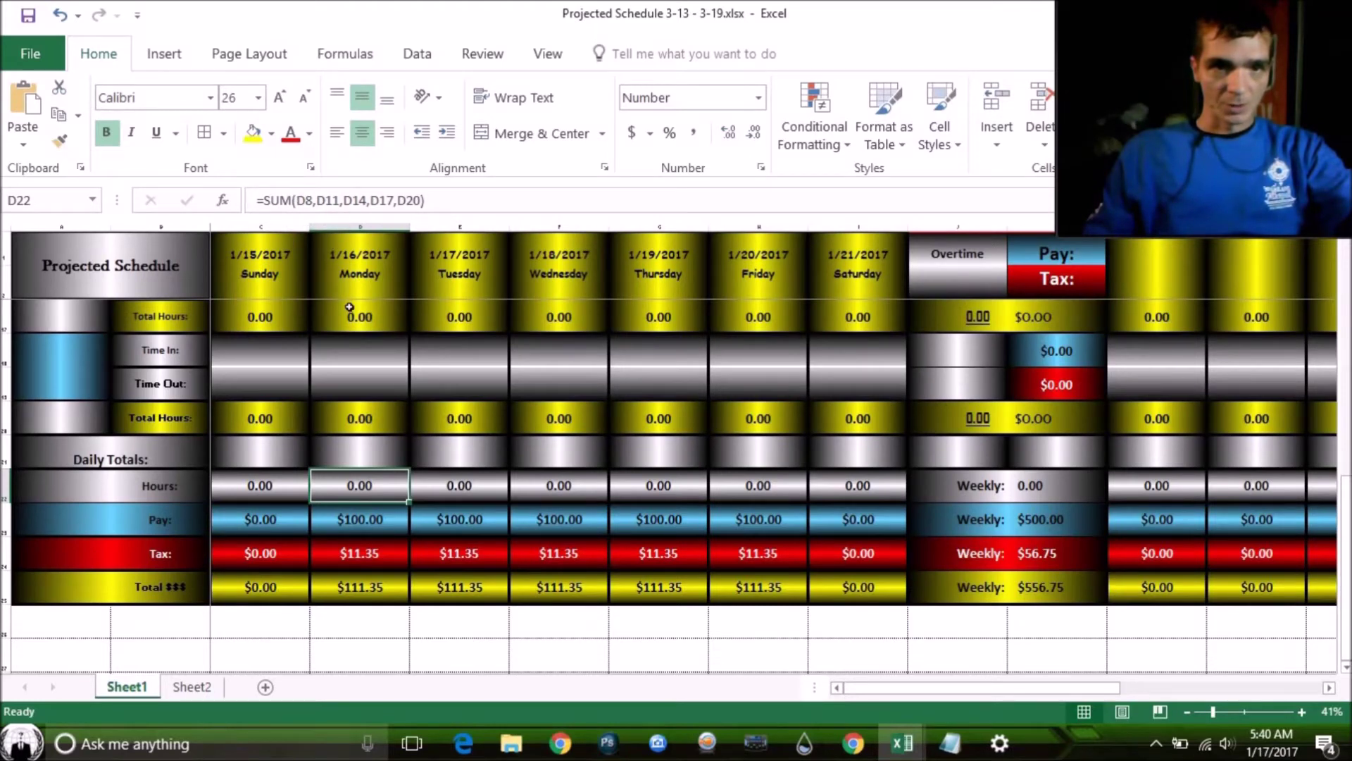
drag(1346, 486, 1307, 74)
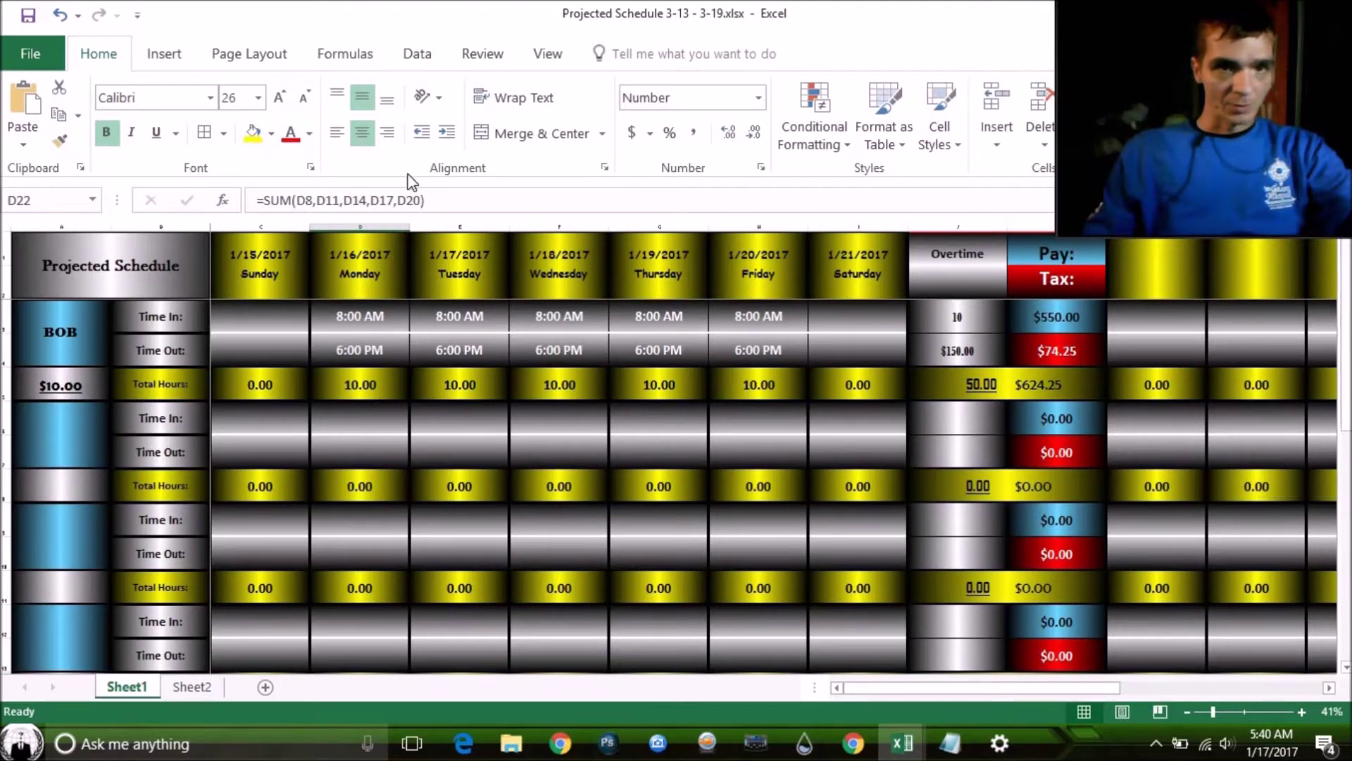
- Add D5 to Monday's daily hours formula so it reads 10.00
click(296, 199)
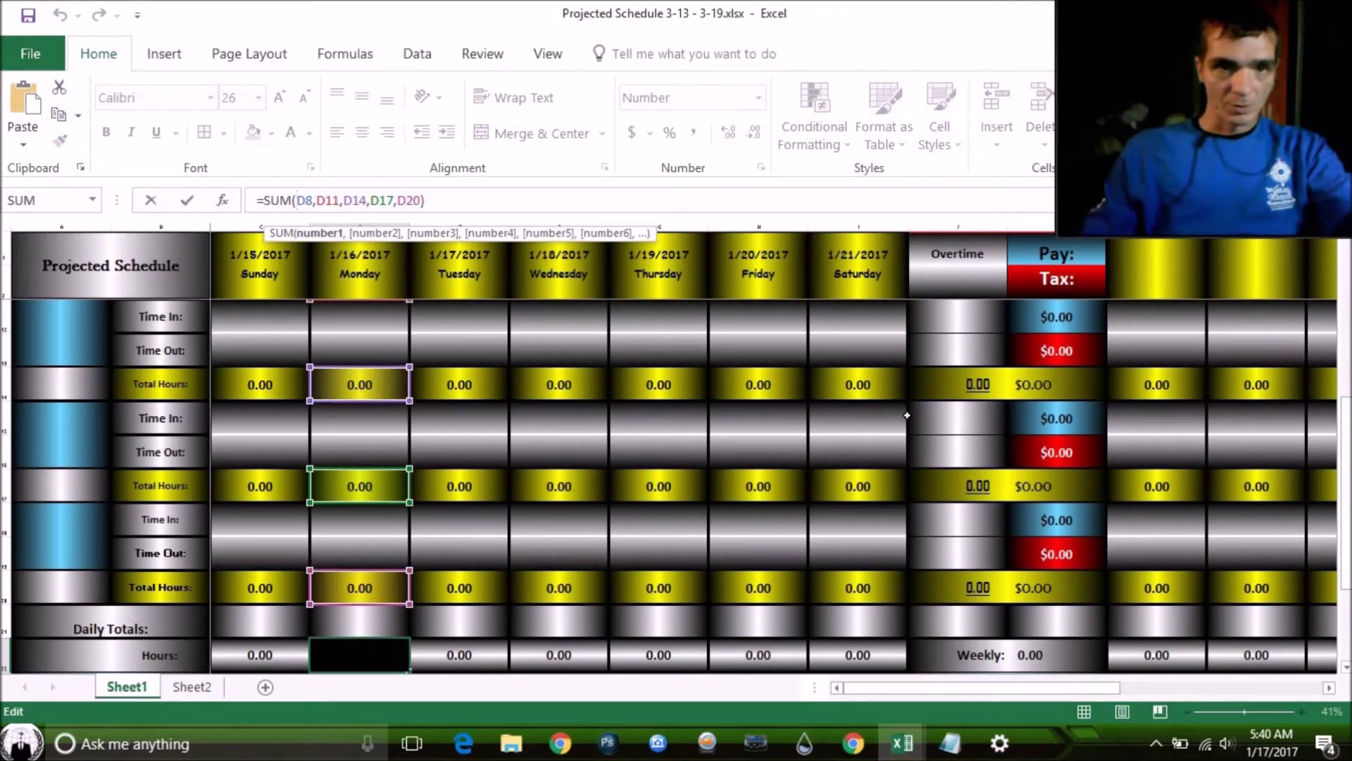
text(D5)
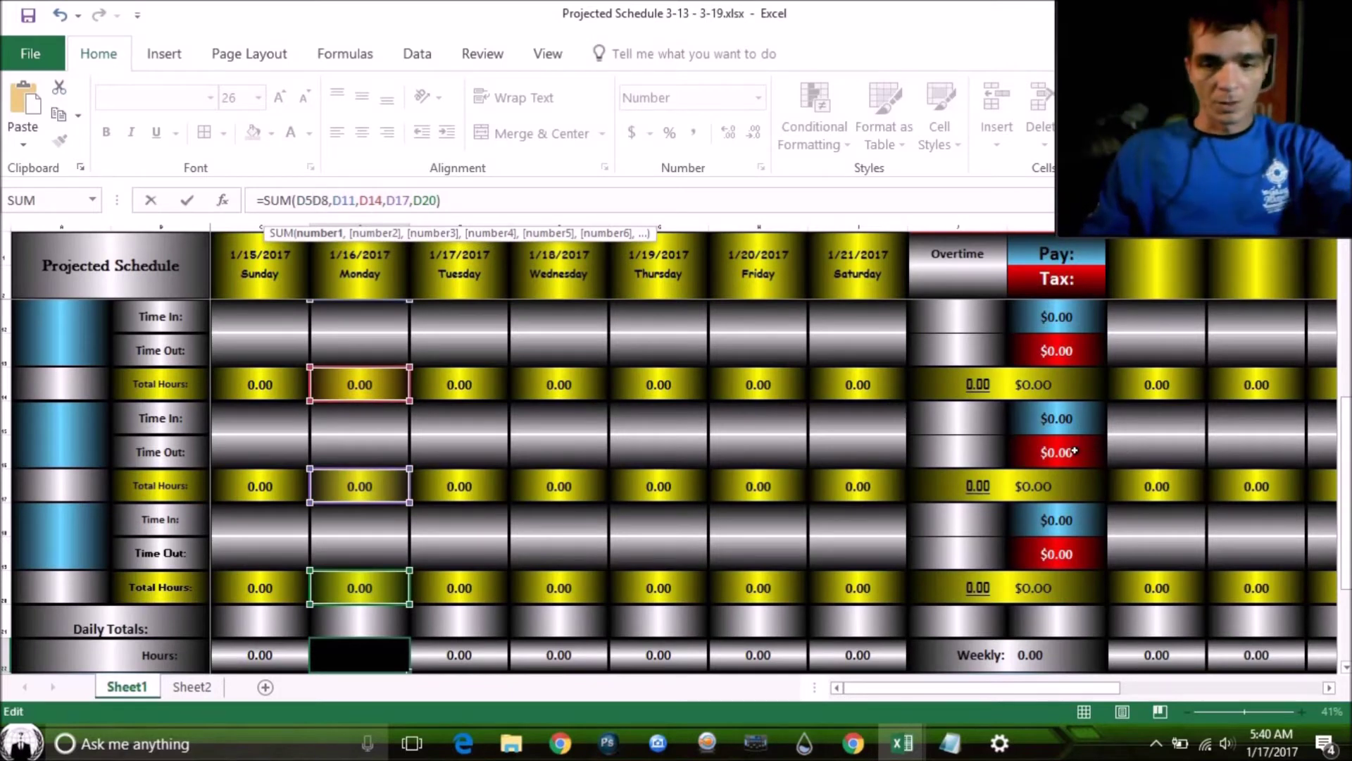
text(,)
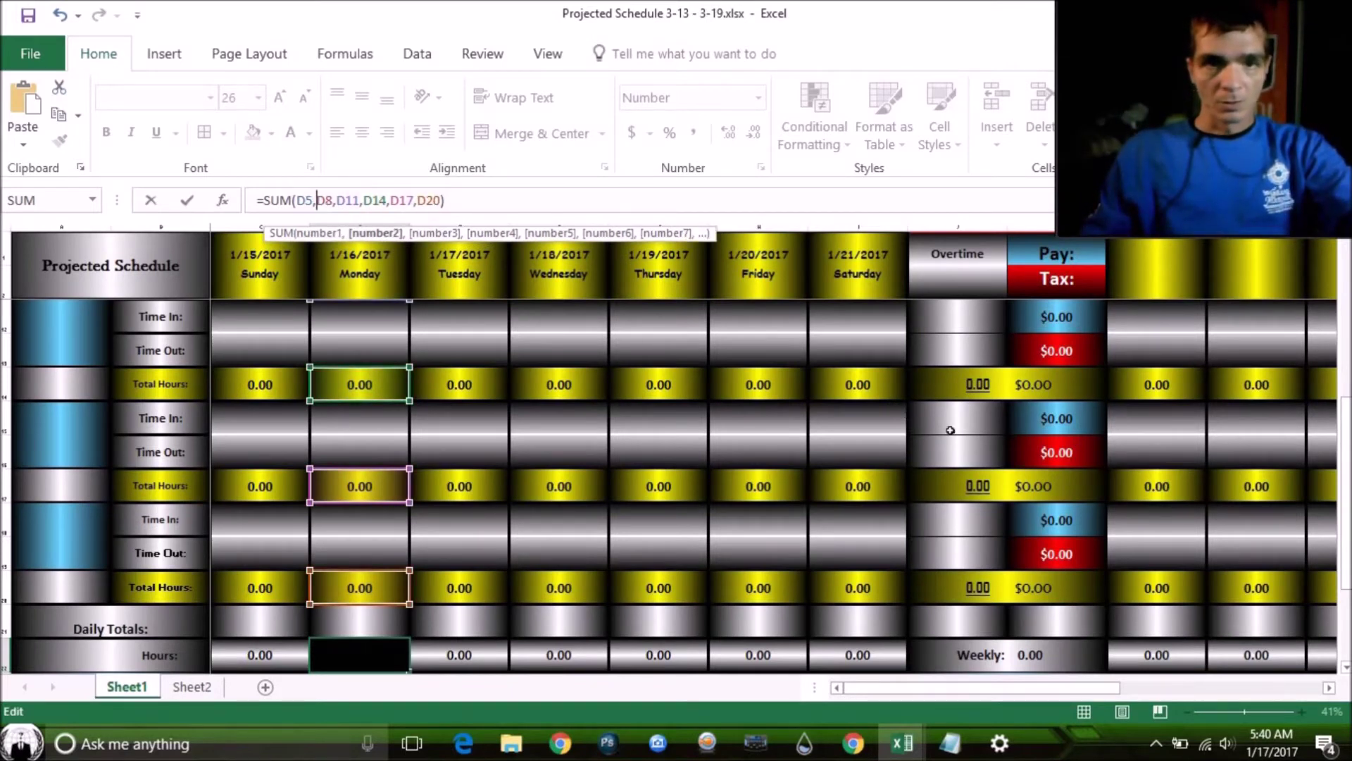
click(565, 197)
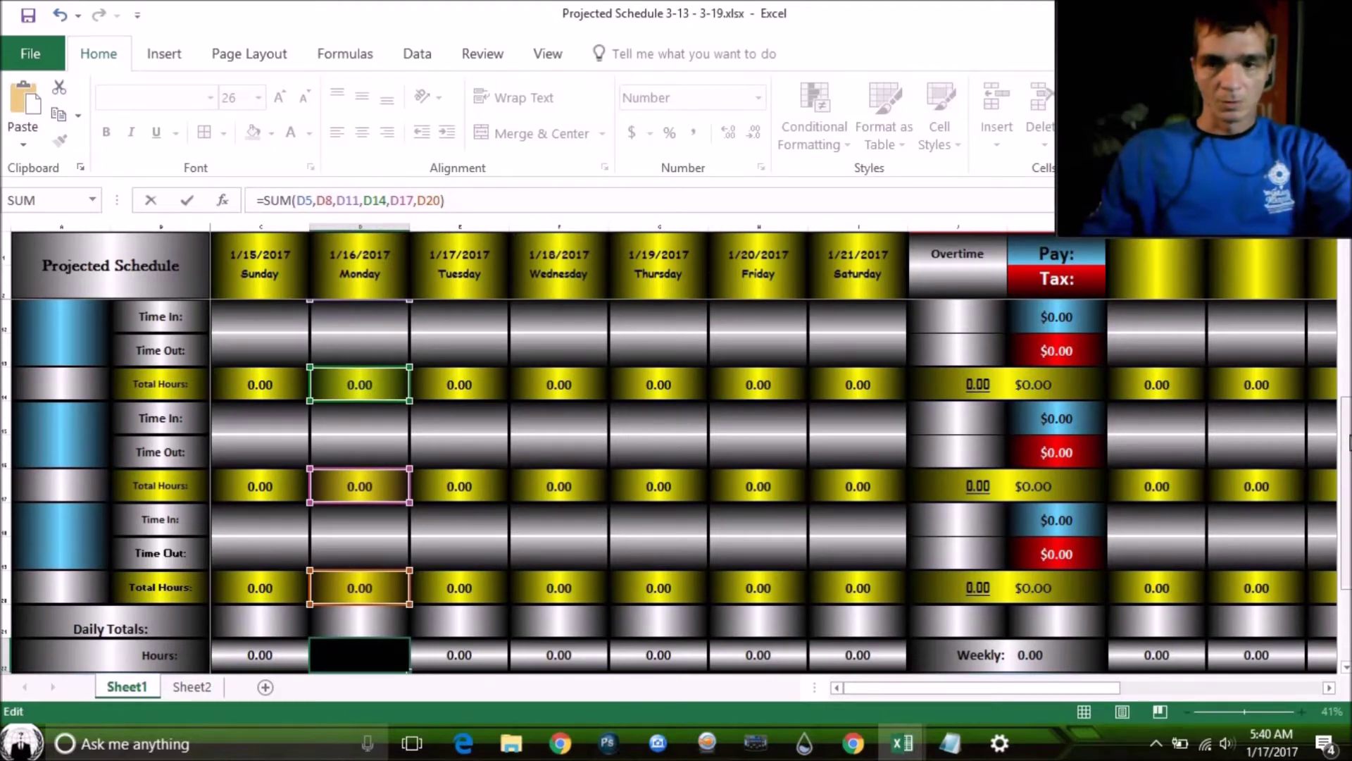
drag(1348, 498, 1348, 526)
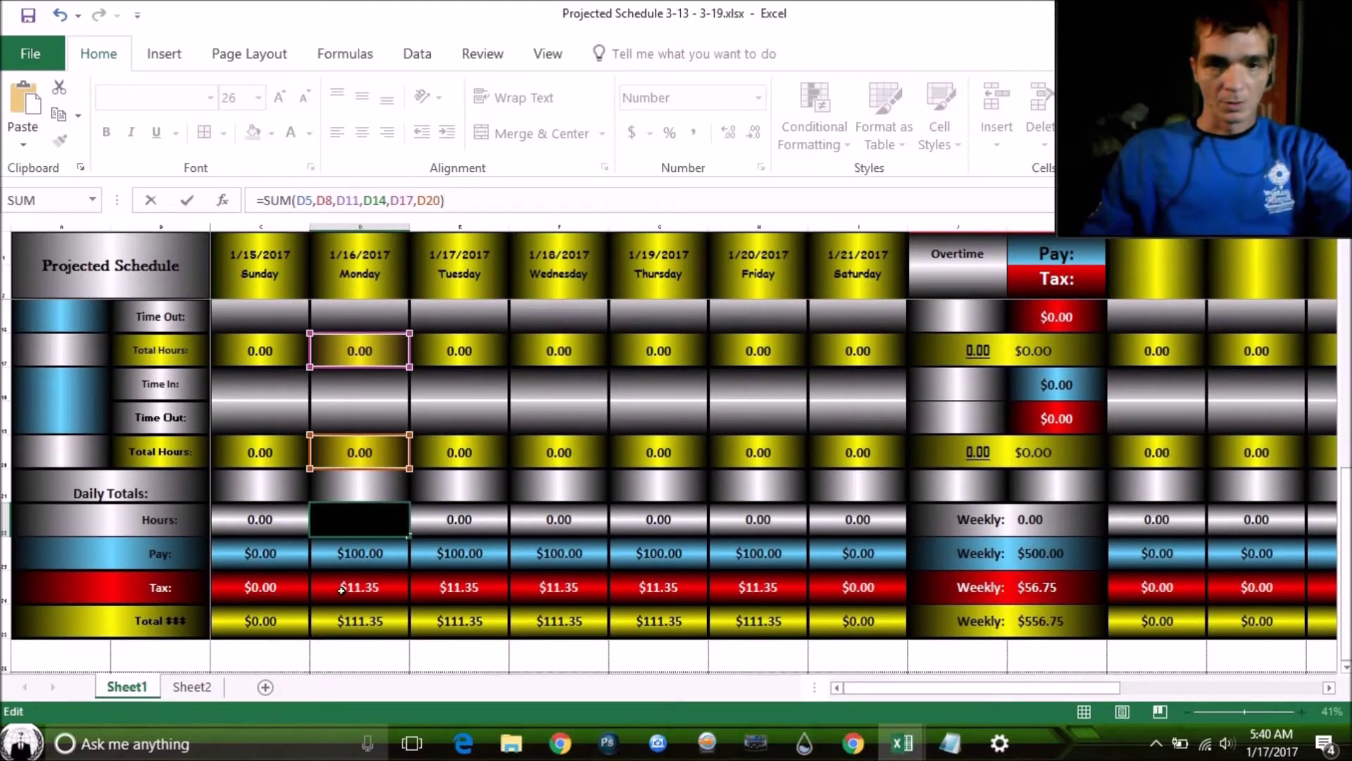
key(Return)
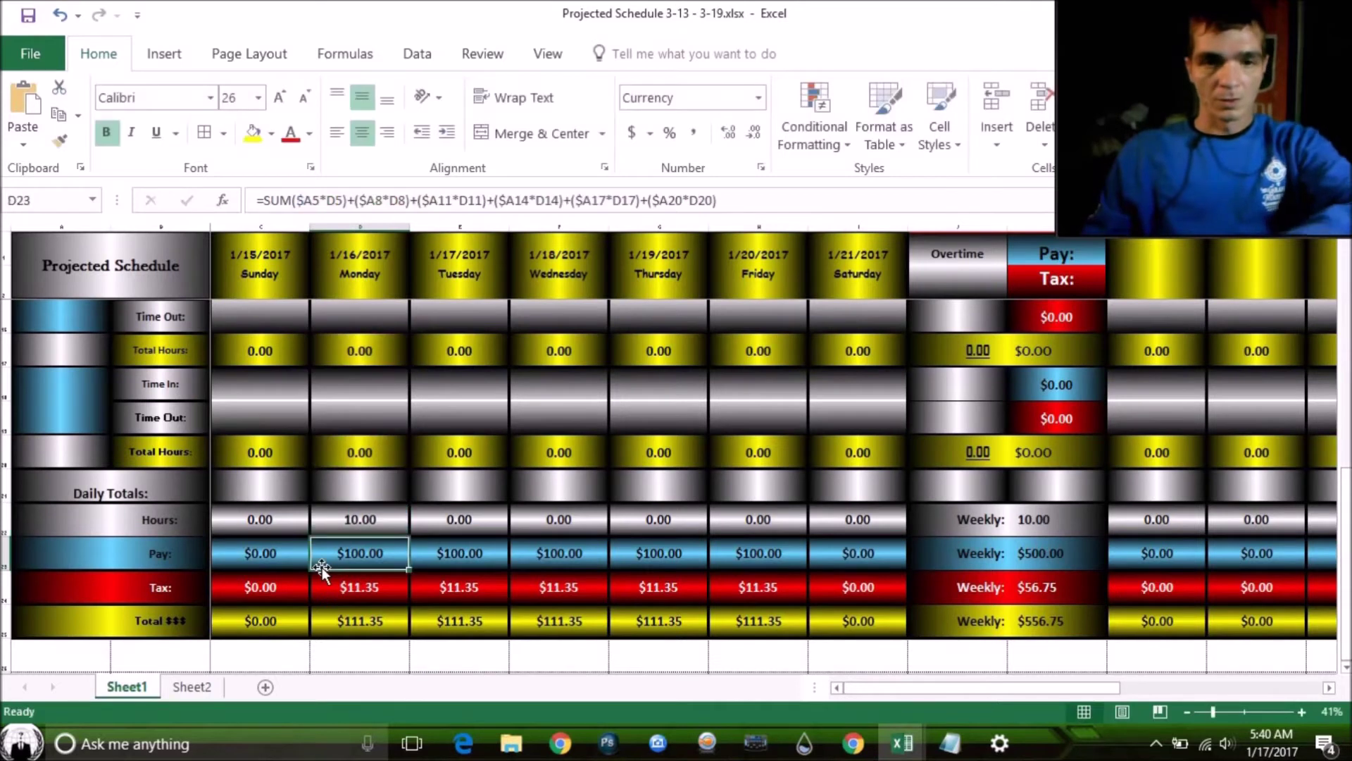
click(359, 519)
- Check Monday's daily pay, tax and total formulas and the Weekly sums of hours, pay, tax, total
click(361, 559)
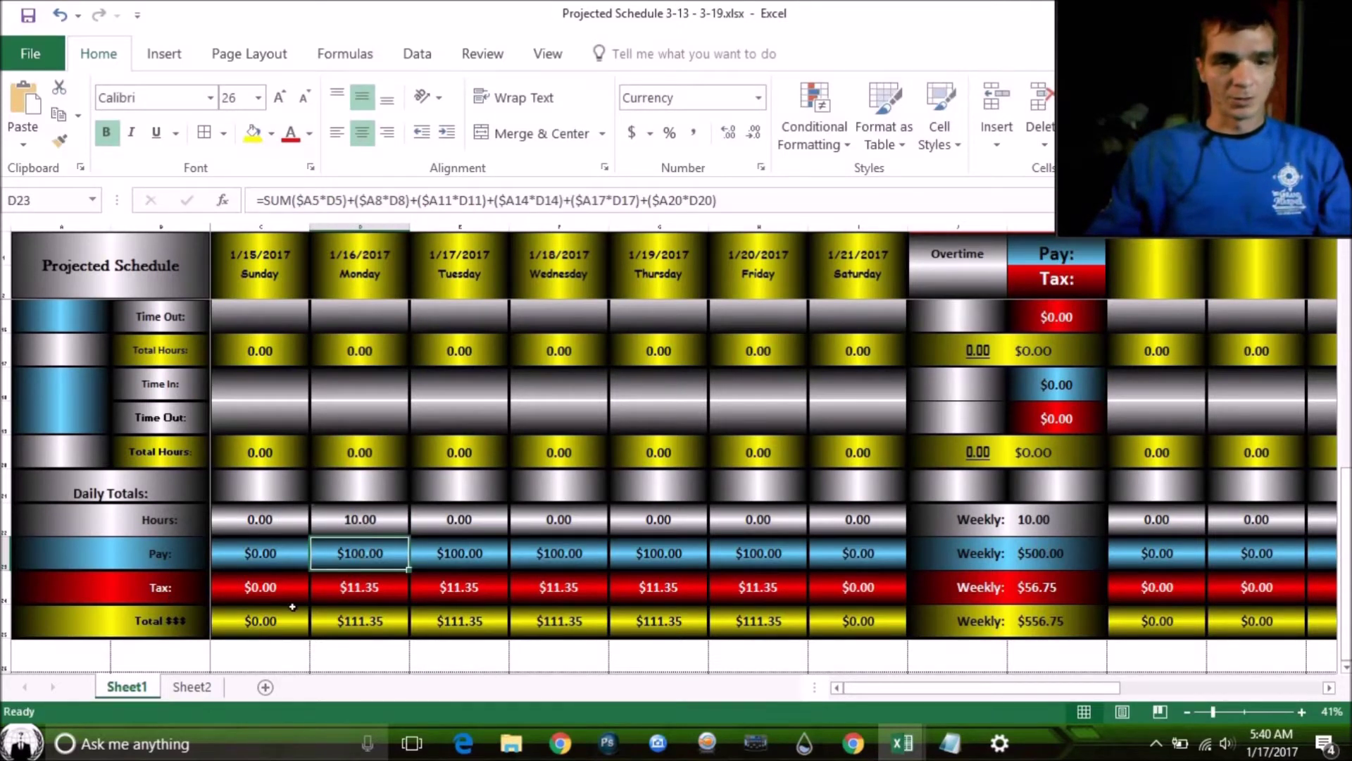
click(354, 595)
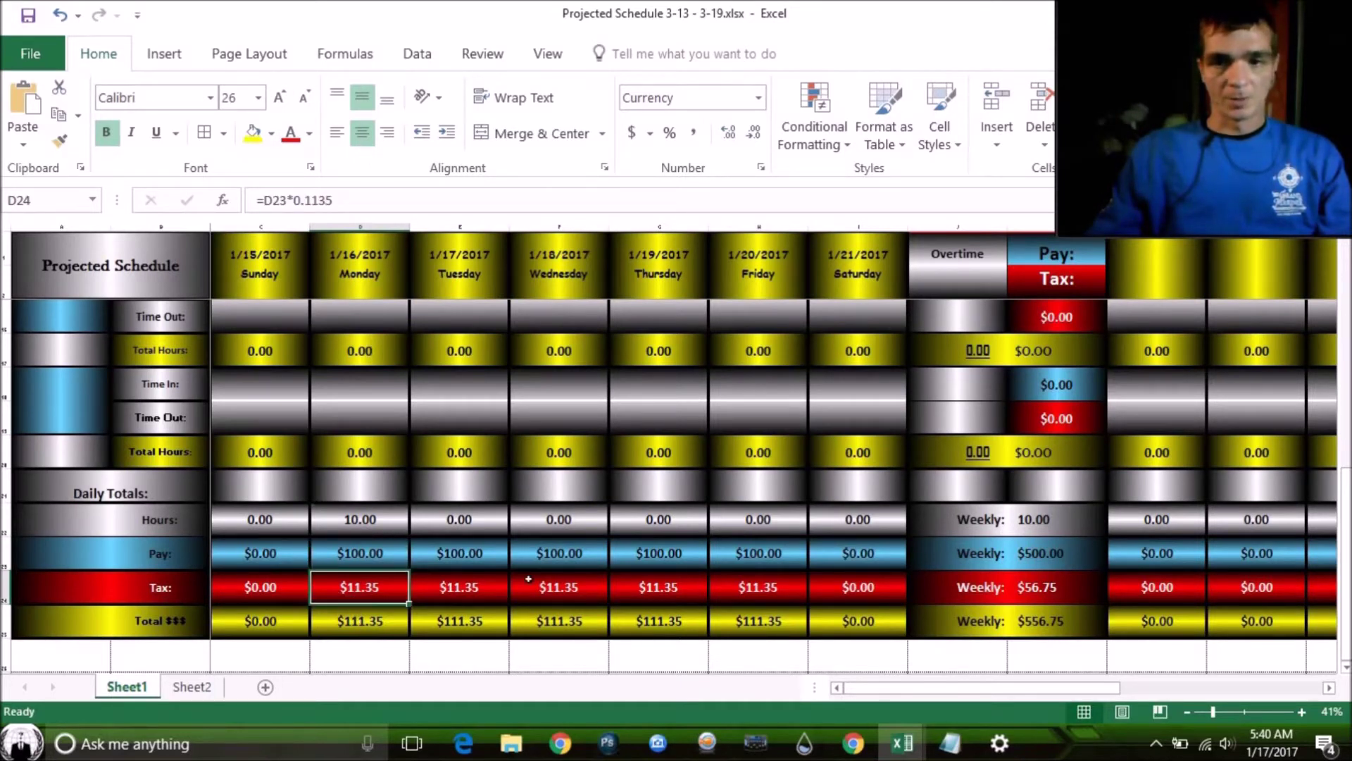
click(357, 630)
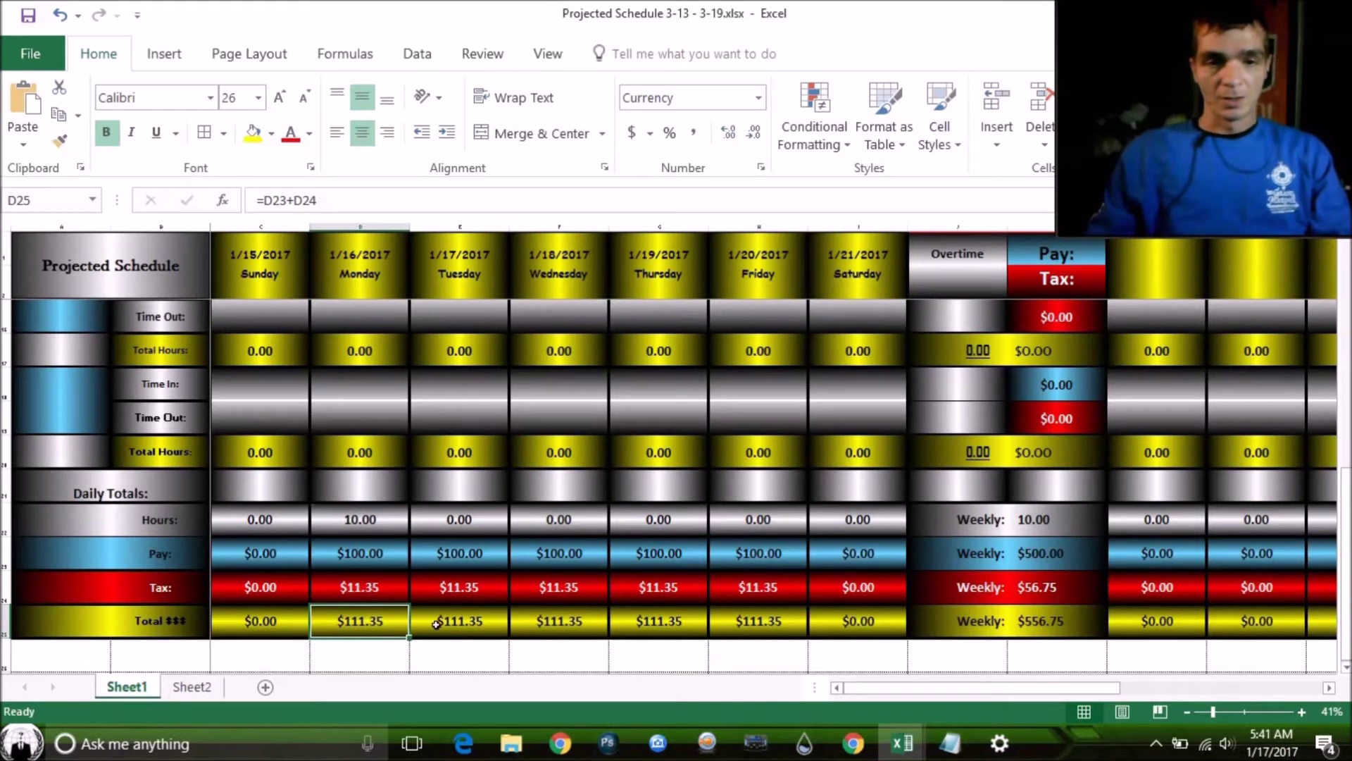
click(856, 626)
click(982, 625)
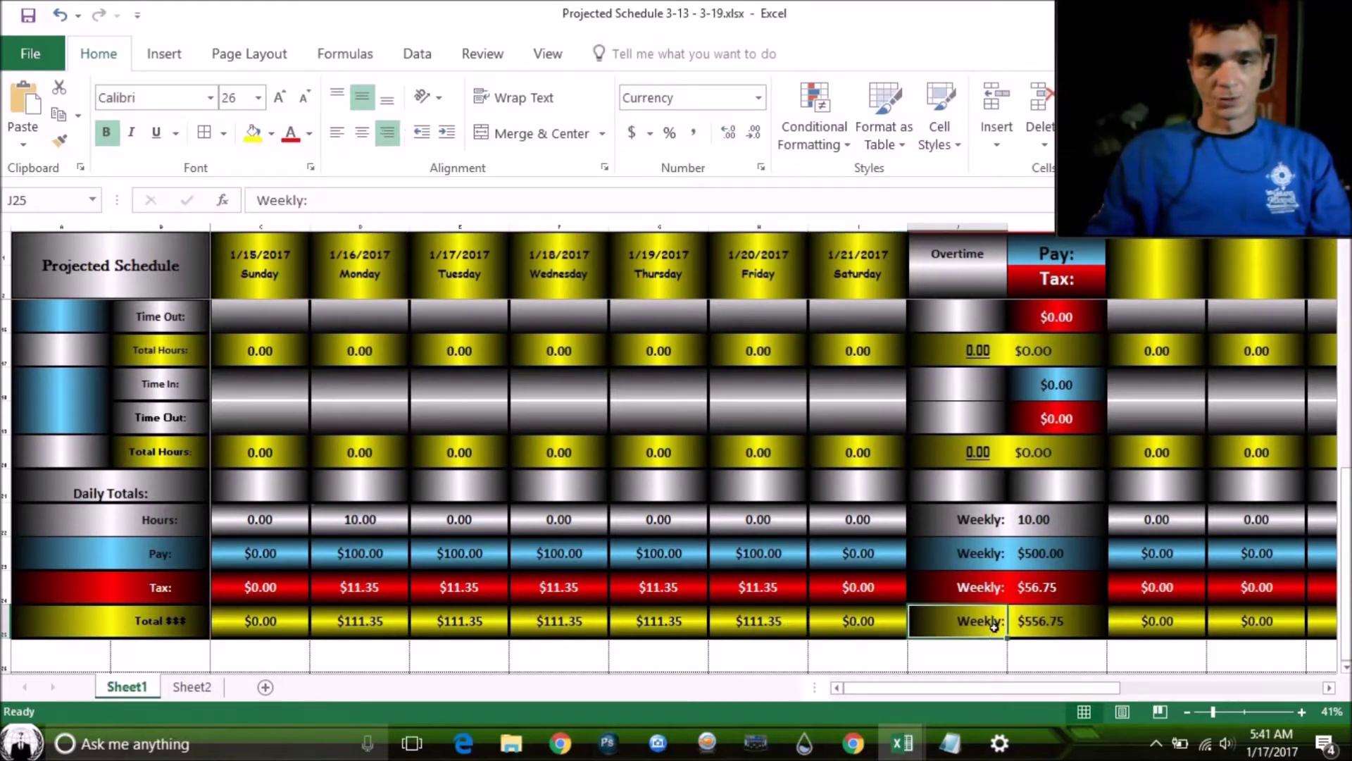
click(1058, 626)
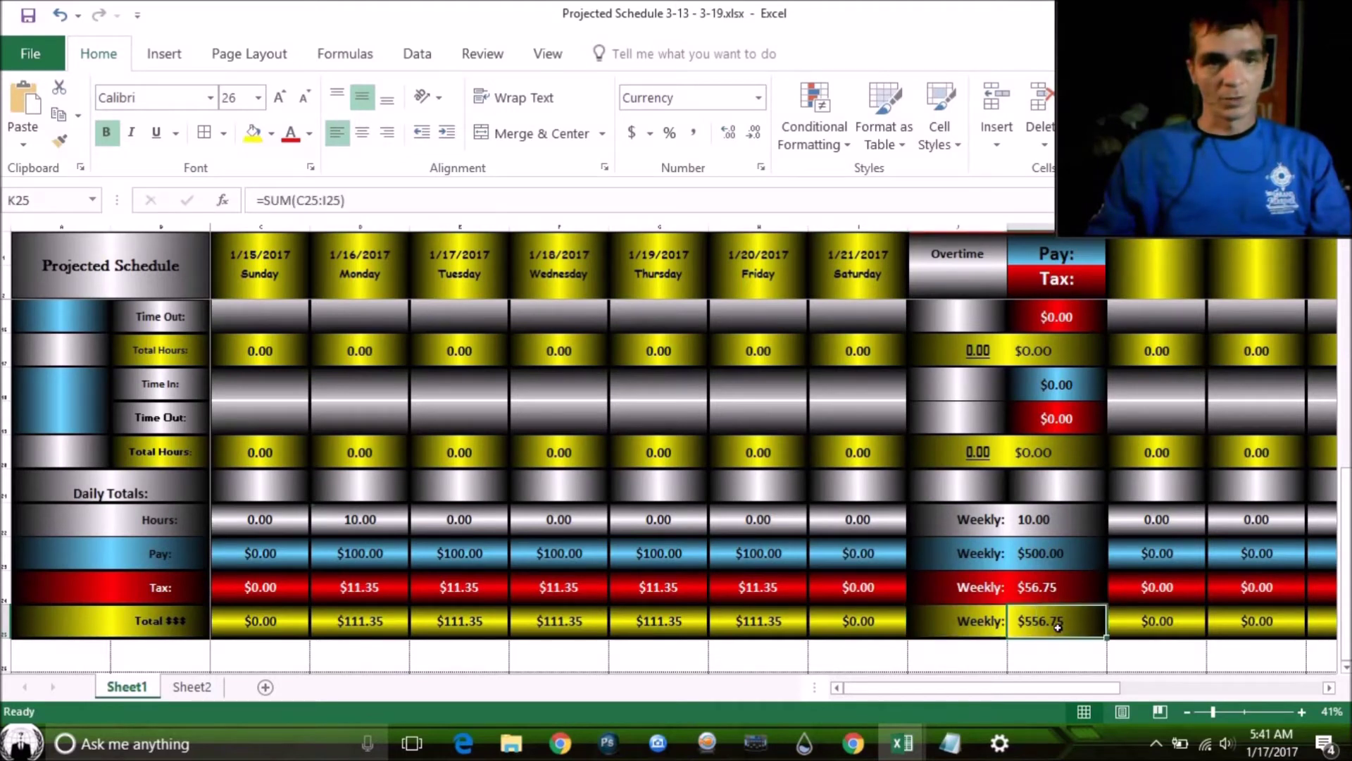
click(1052, 588)
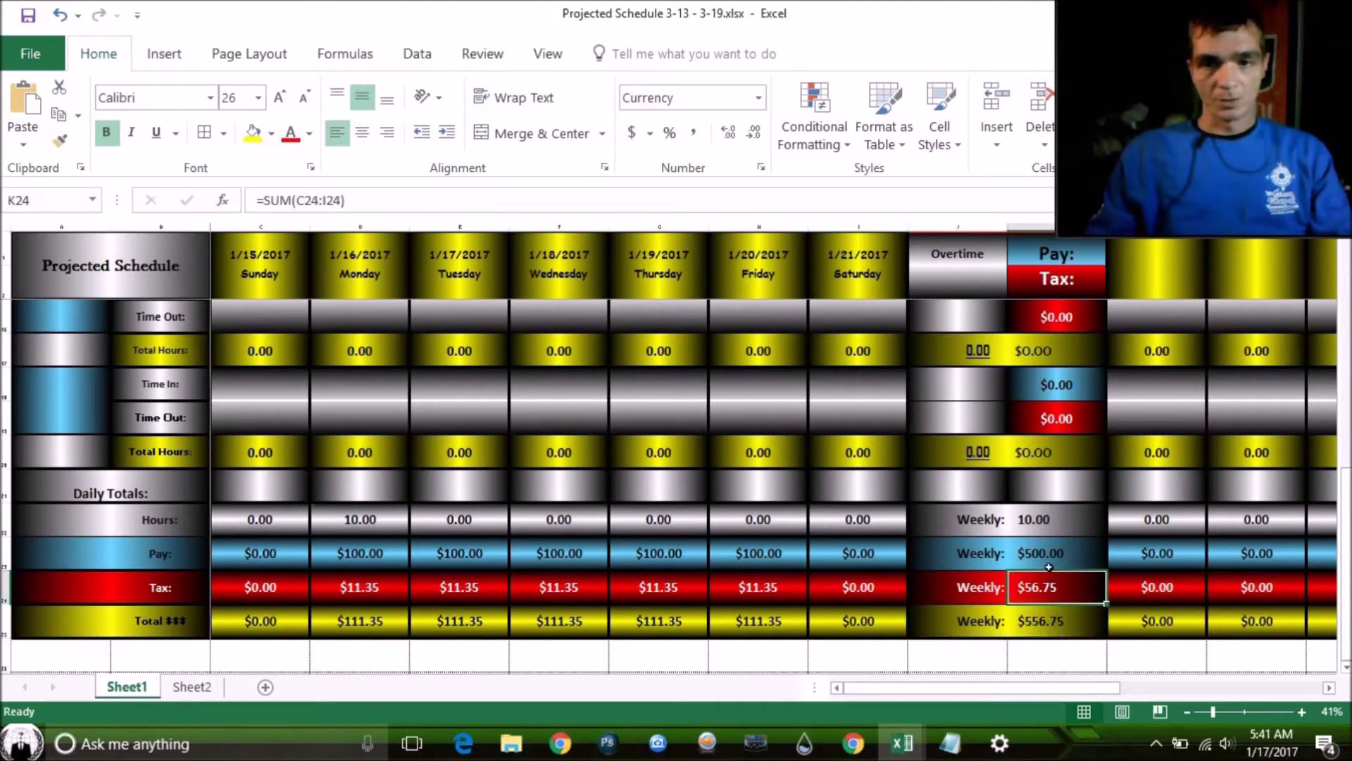
click(1040, 518)
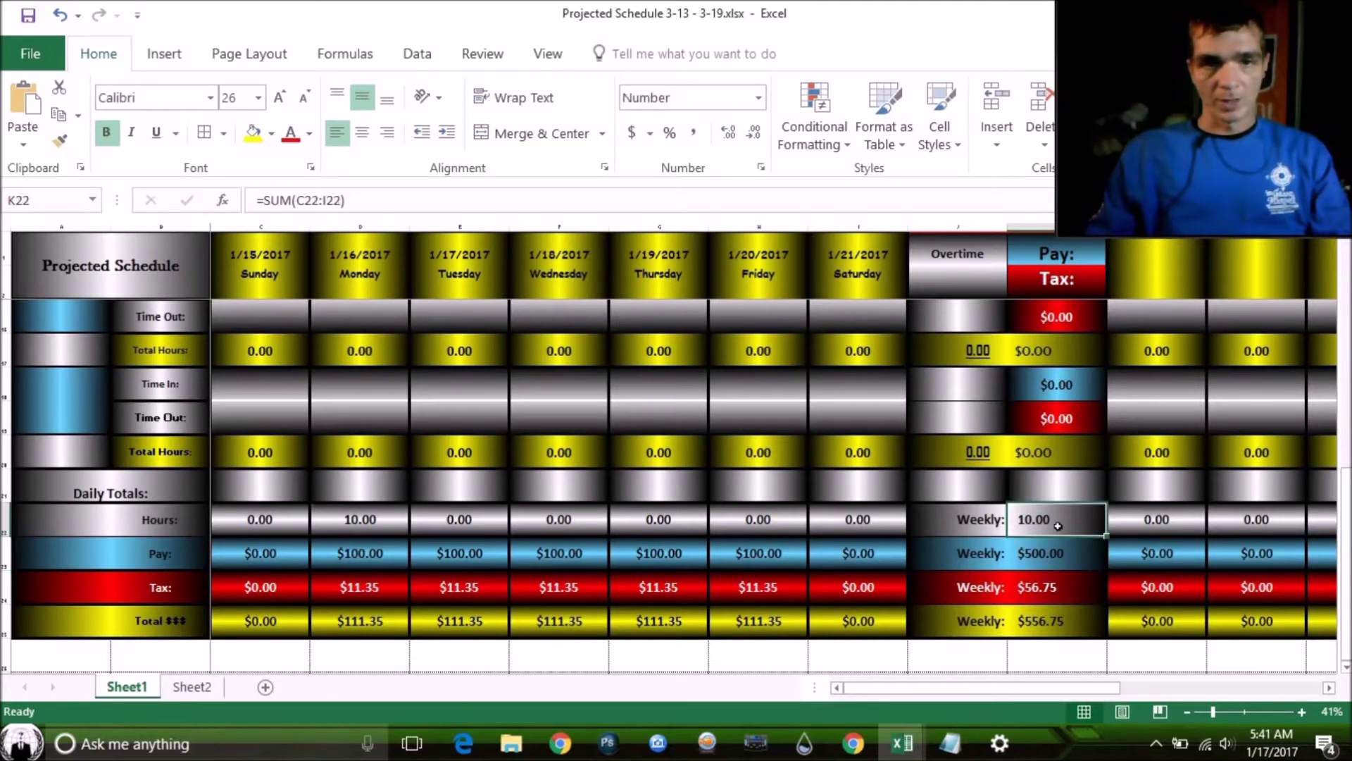
click(1057, 565)
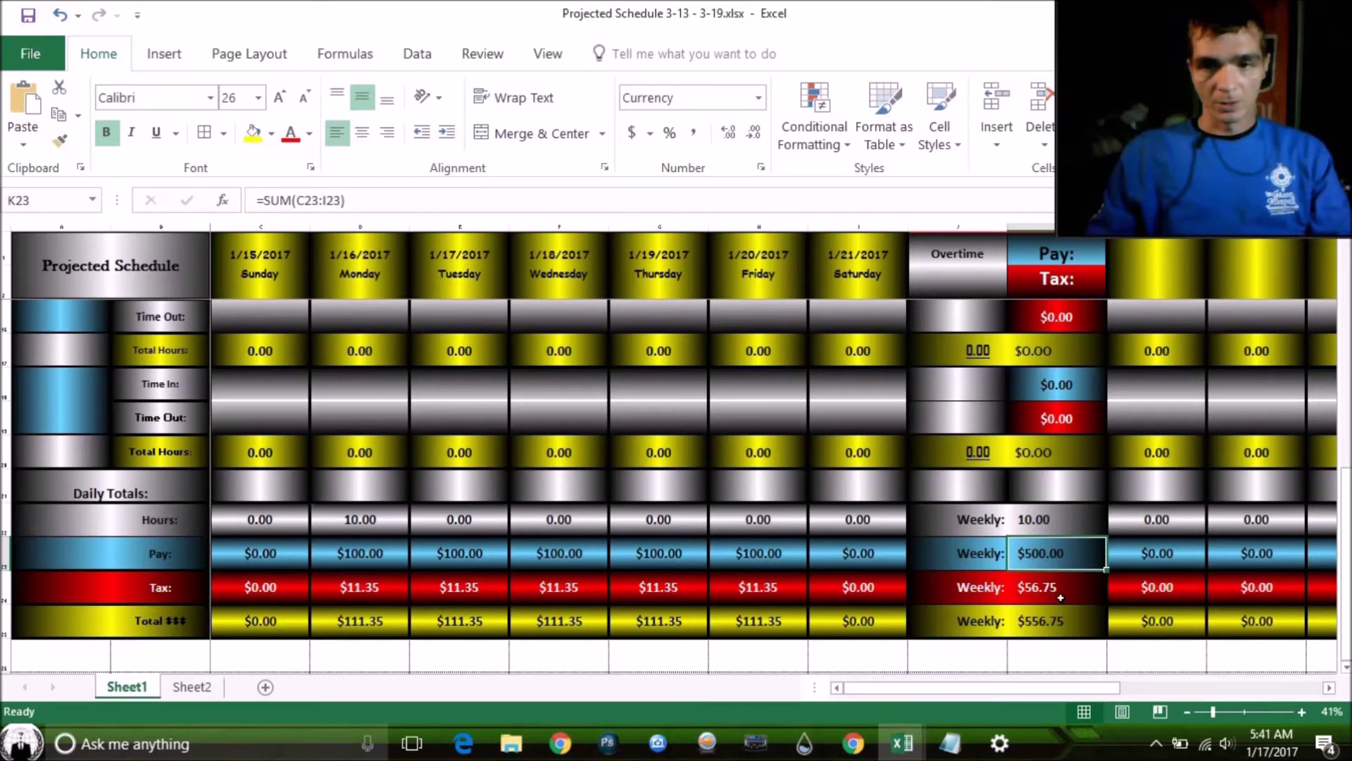
click(1061, 598)
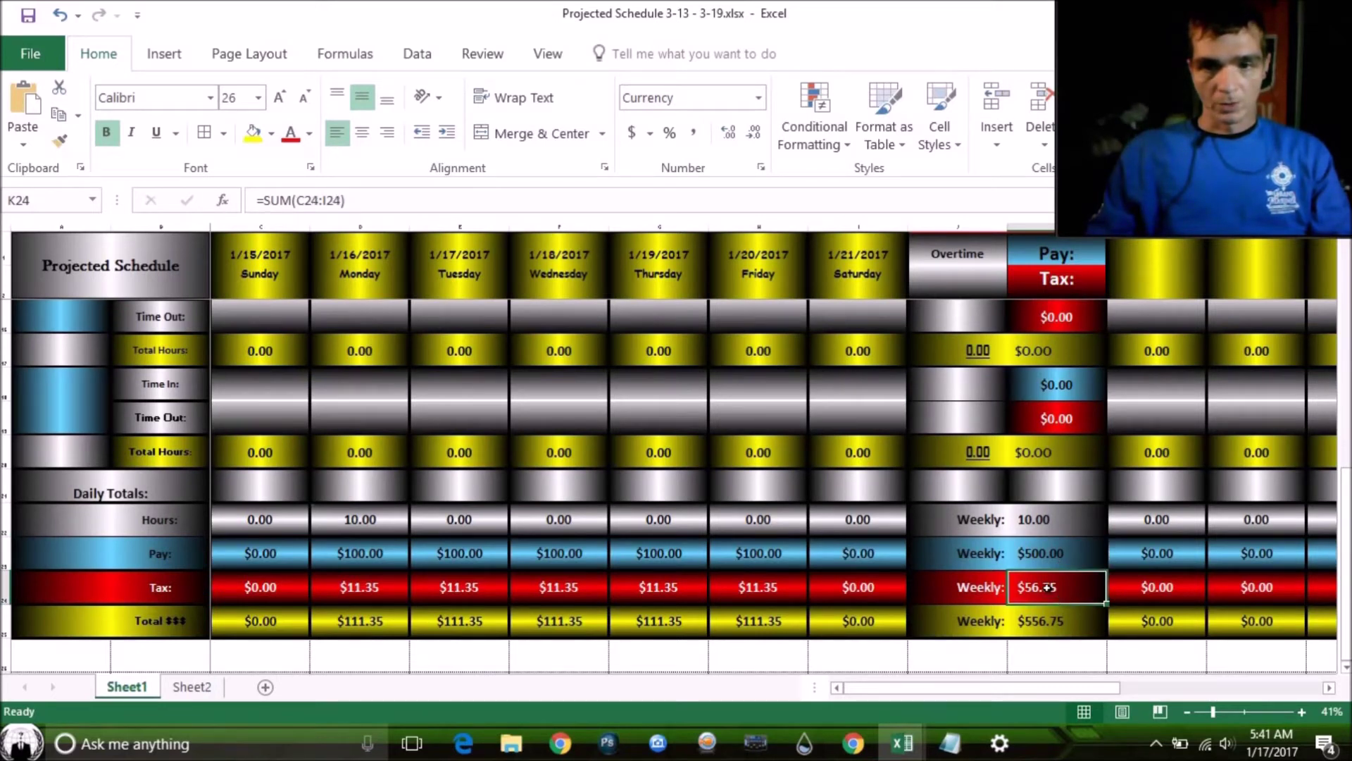
click(1051, 619)
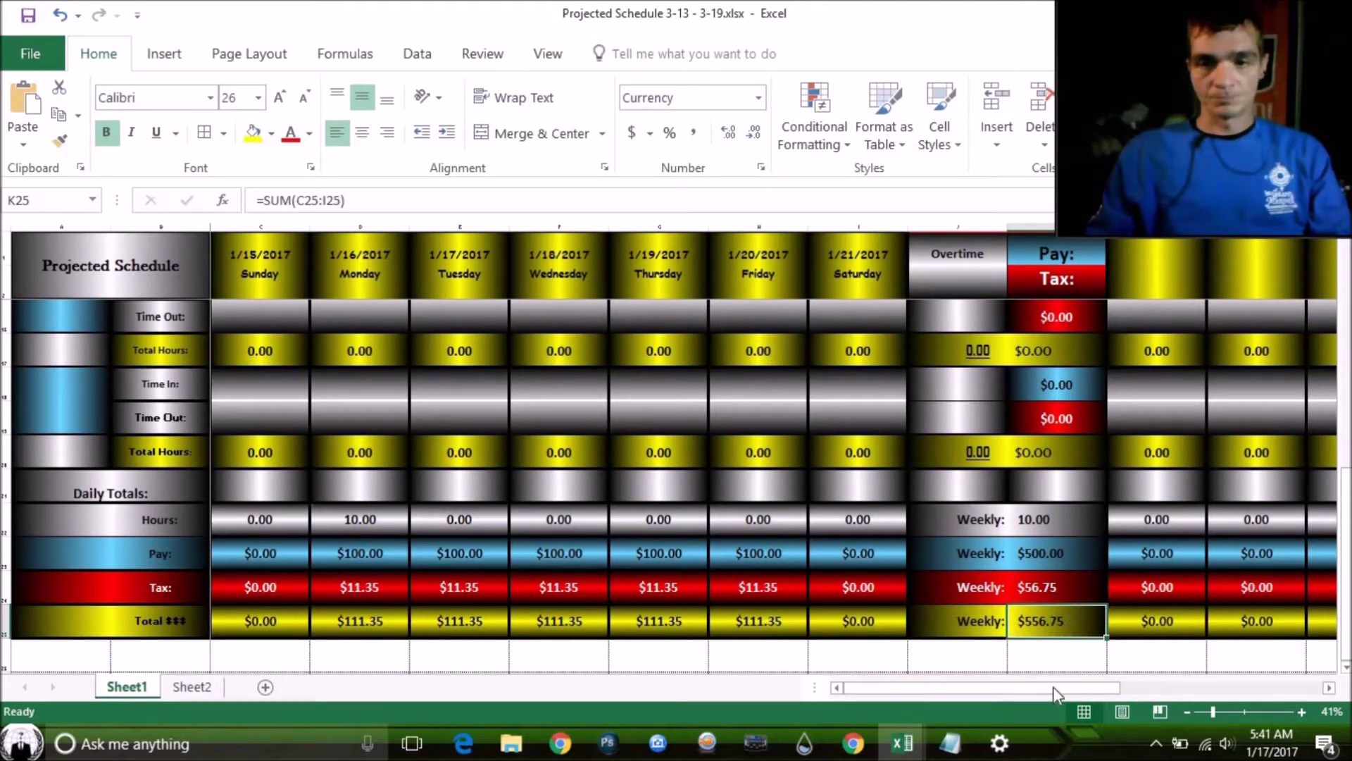
drag(1054, 686, 927, 690)
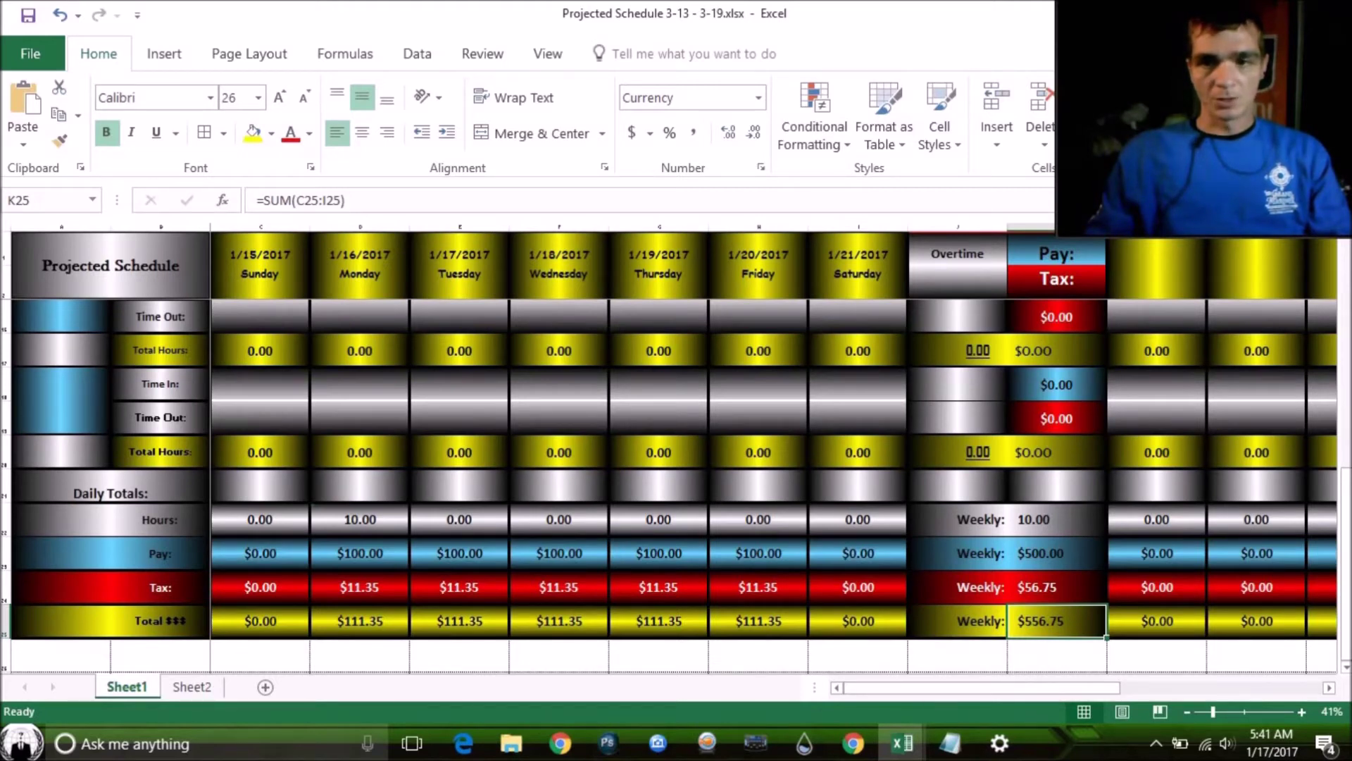
drag(1345, 525, 1345, 513)
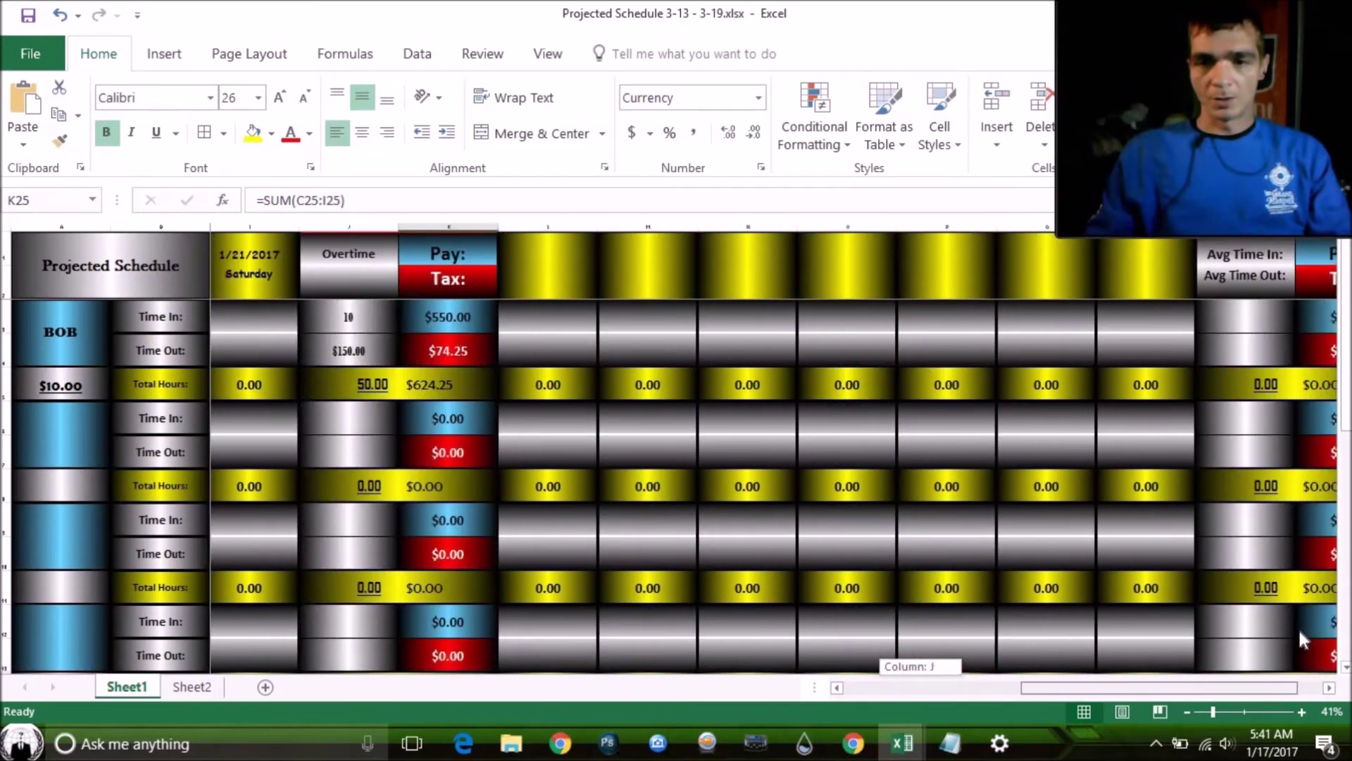
scroll(1303, 639, right, 2)
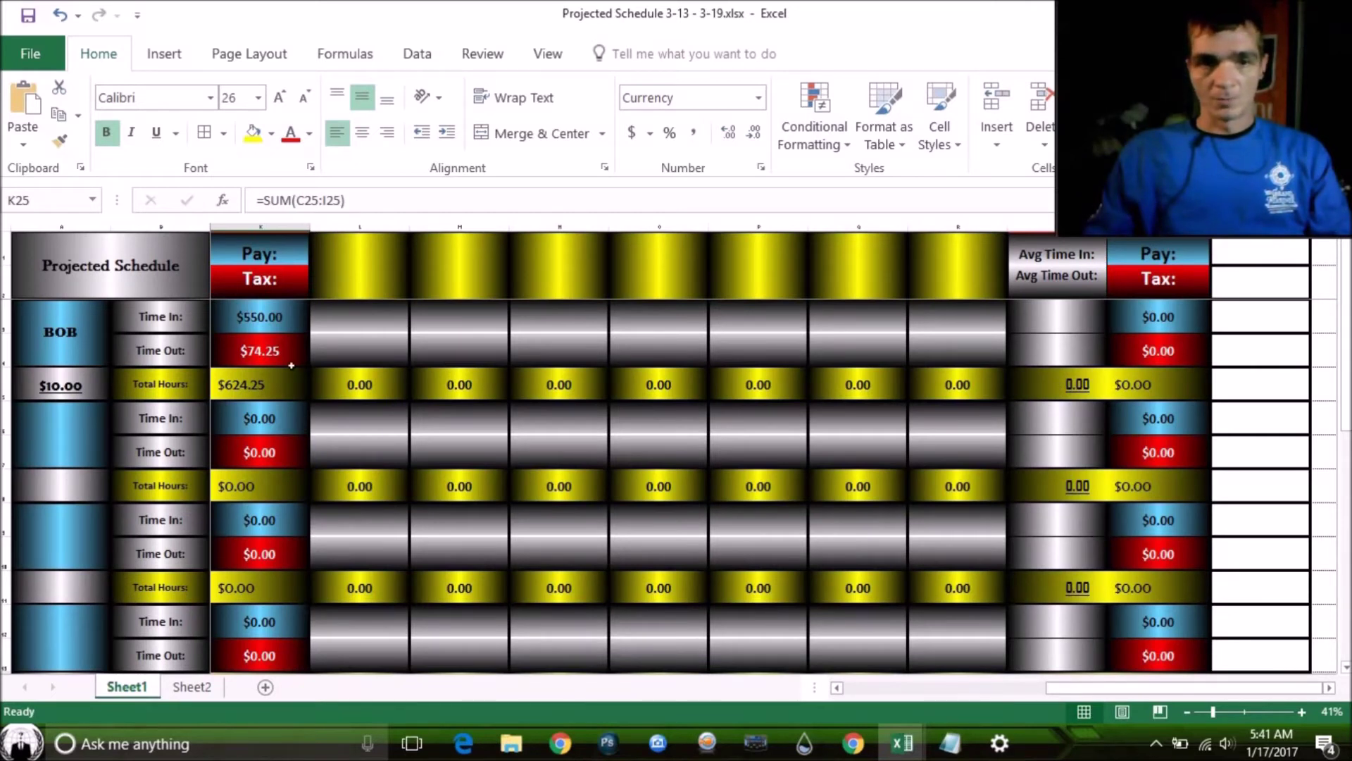
click(238, 392)
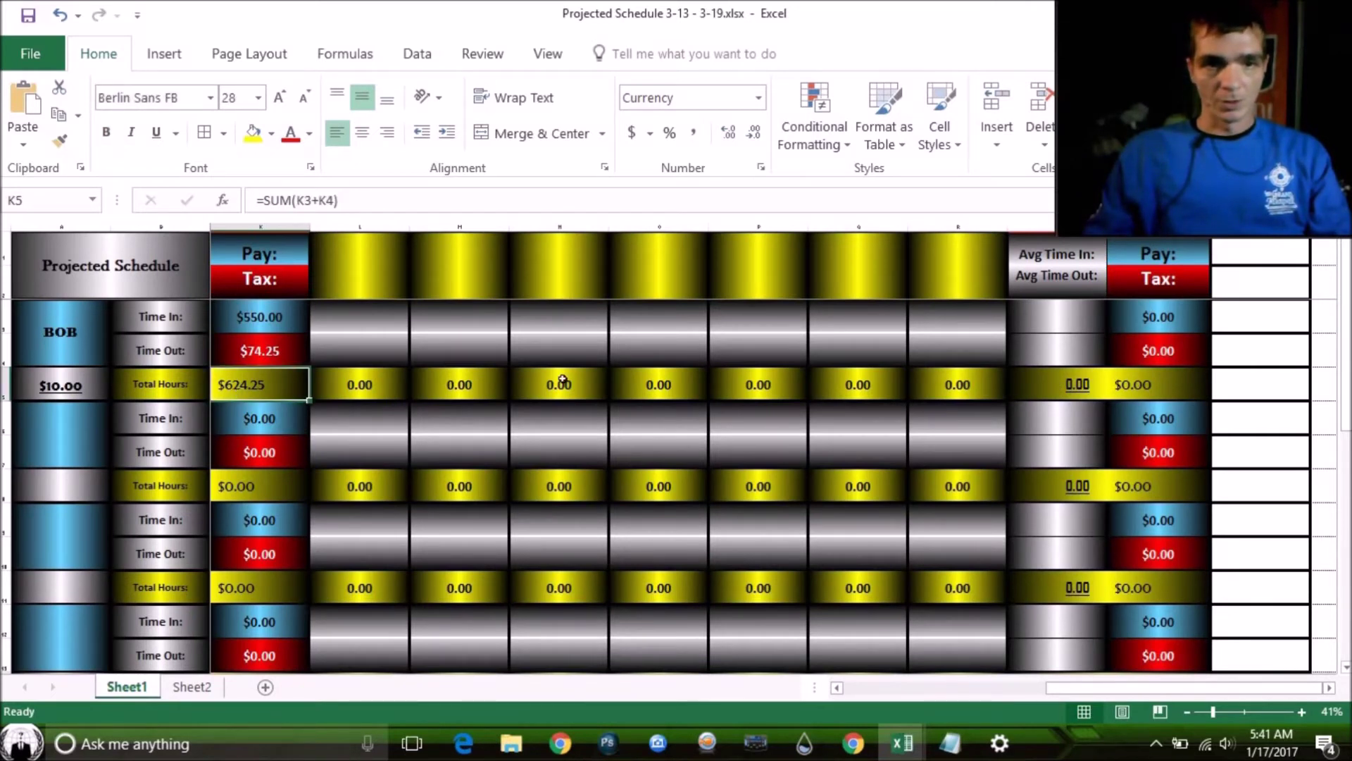
click(1145, 383)
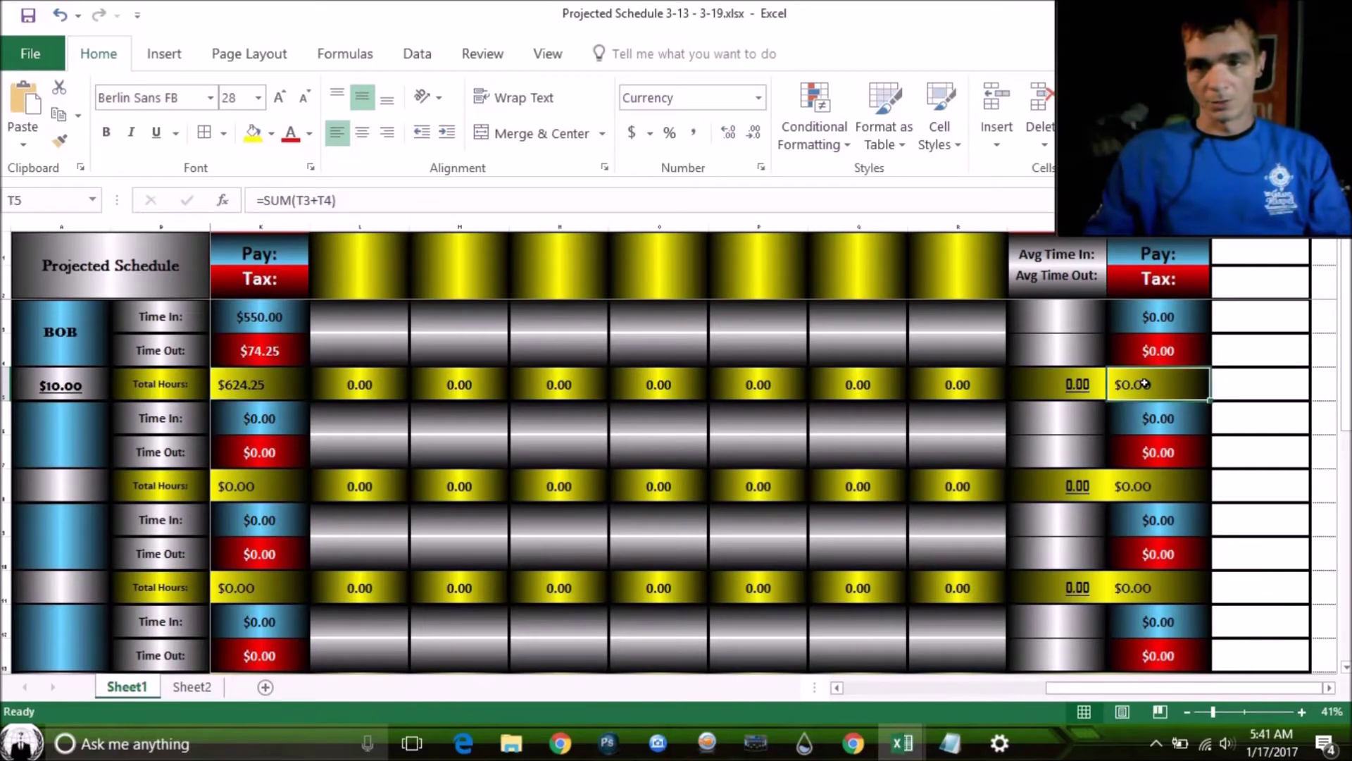
click(1243, 384)
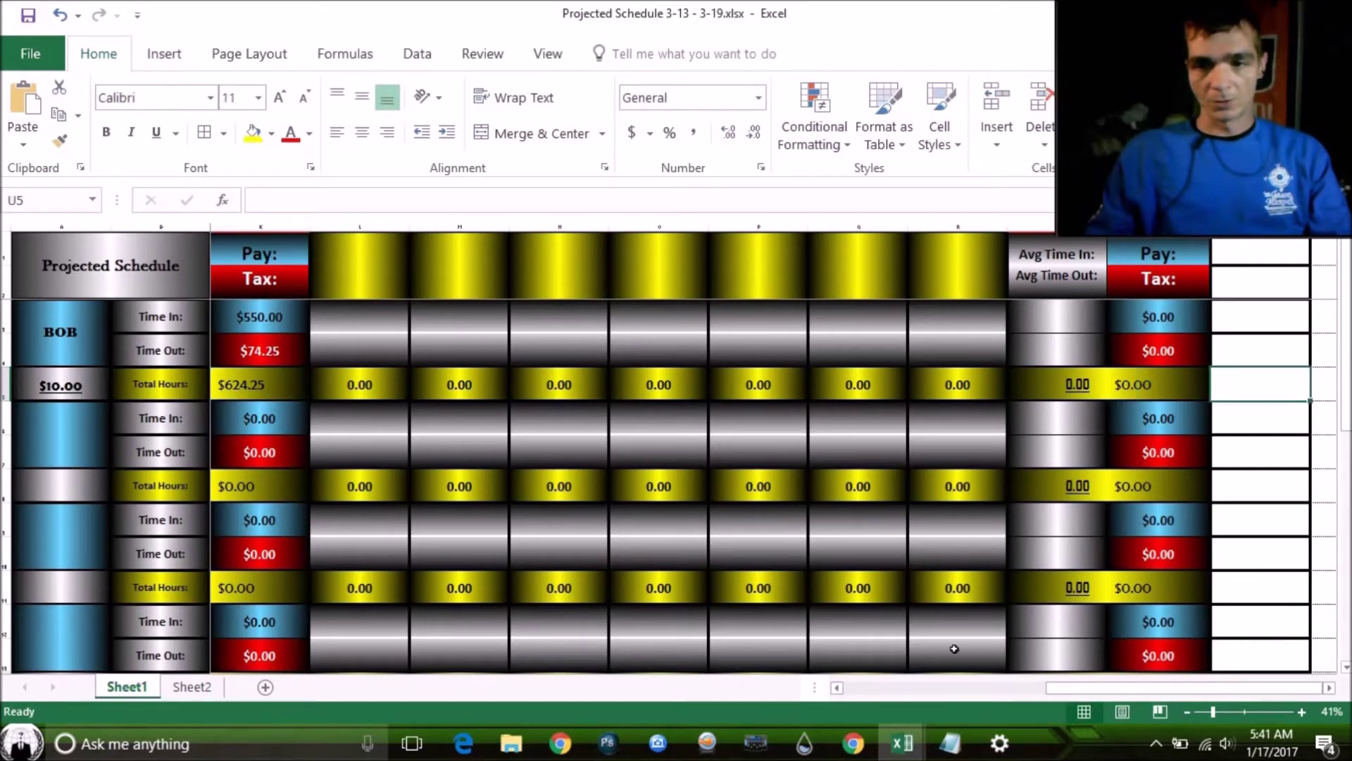
drag(1125, 686, 856, 684)
click(62, 425)
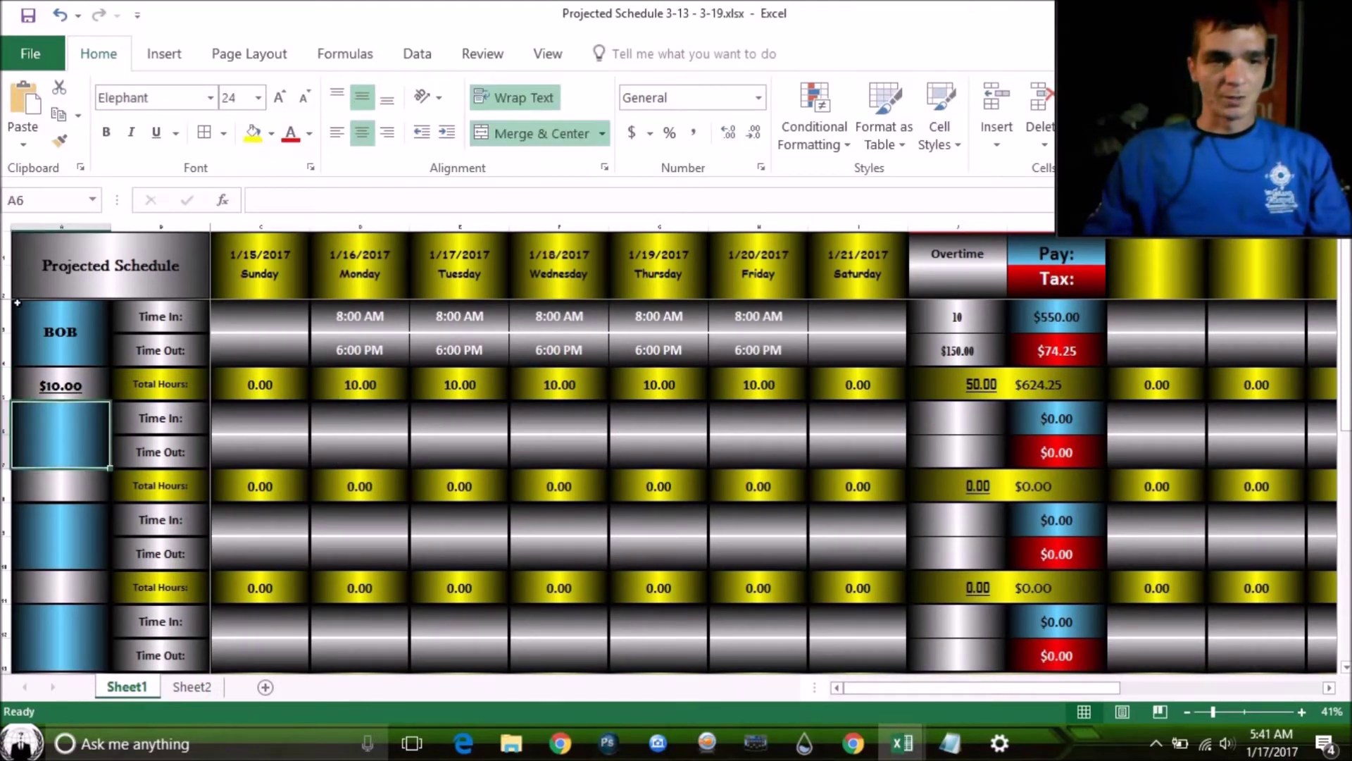
- Inspect the formatting of BOB's block, his $10.00 rate cell and the second employee's cells
drag(17, 303, 1074, 384)
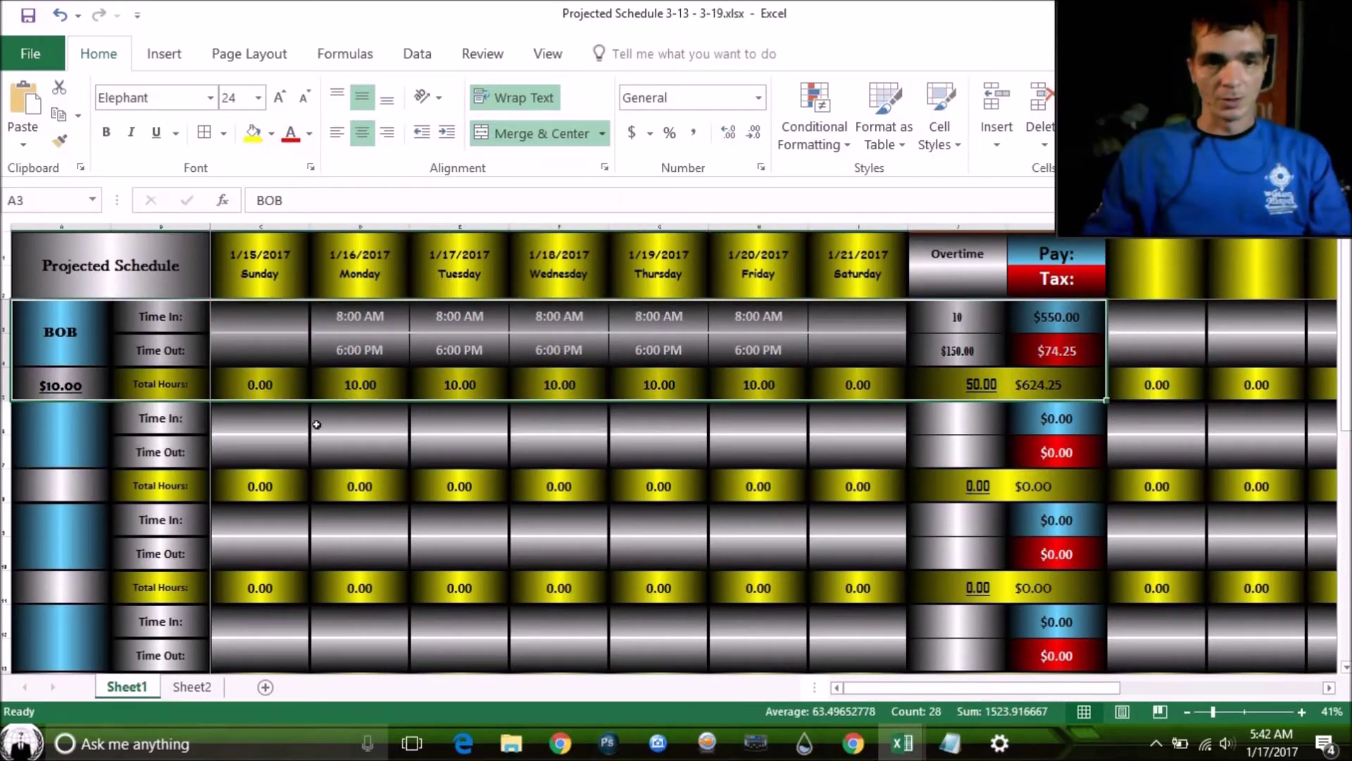
click(57, 431)
click(40, 484)
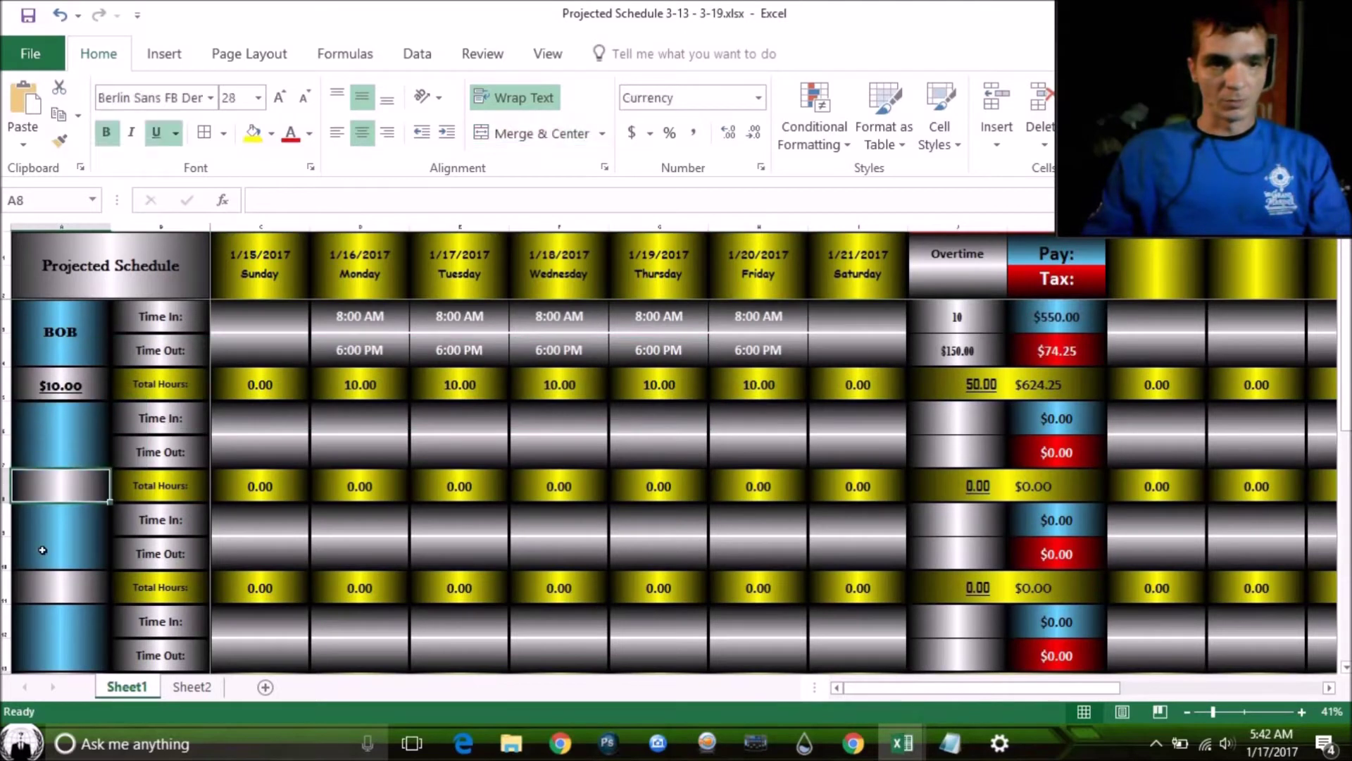
click(49, 384)
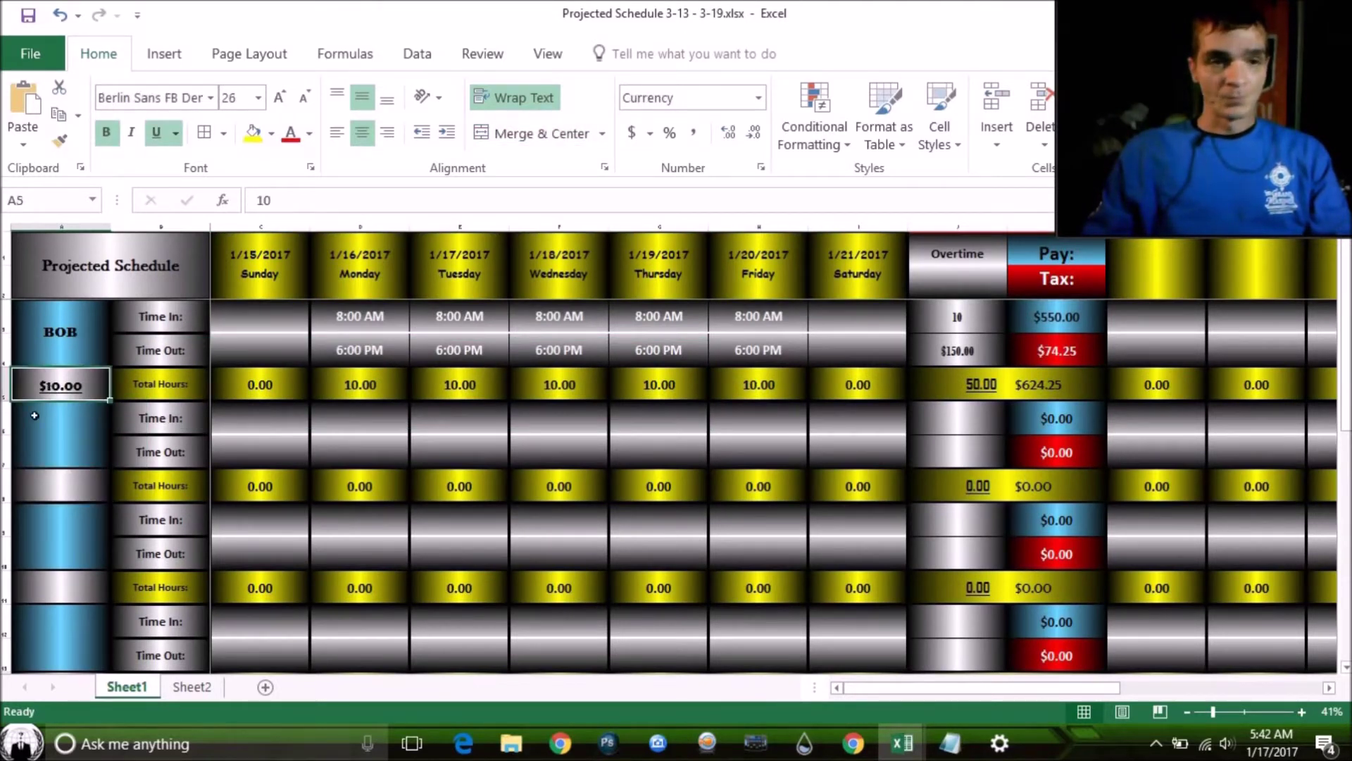
click(25, 494)
- Apply a solid yellow fill to BOB's name cell A3
click(34, 323)
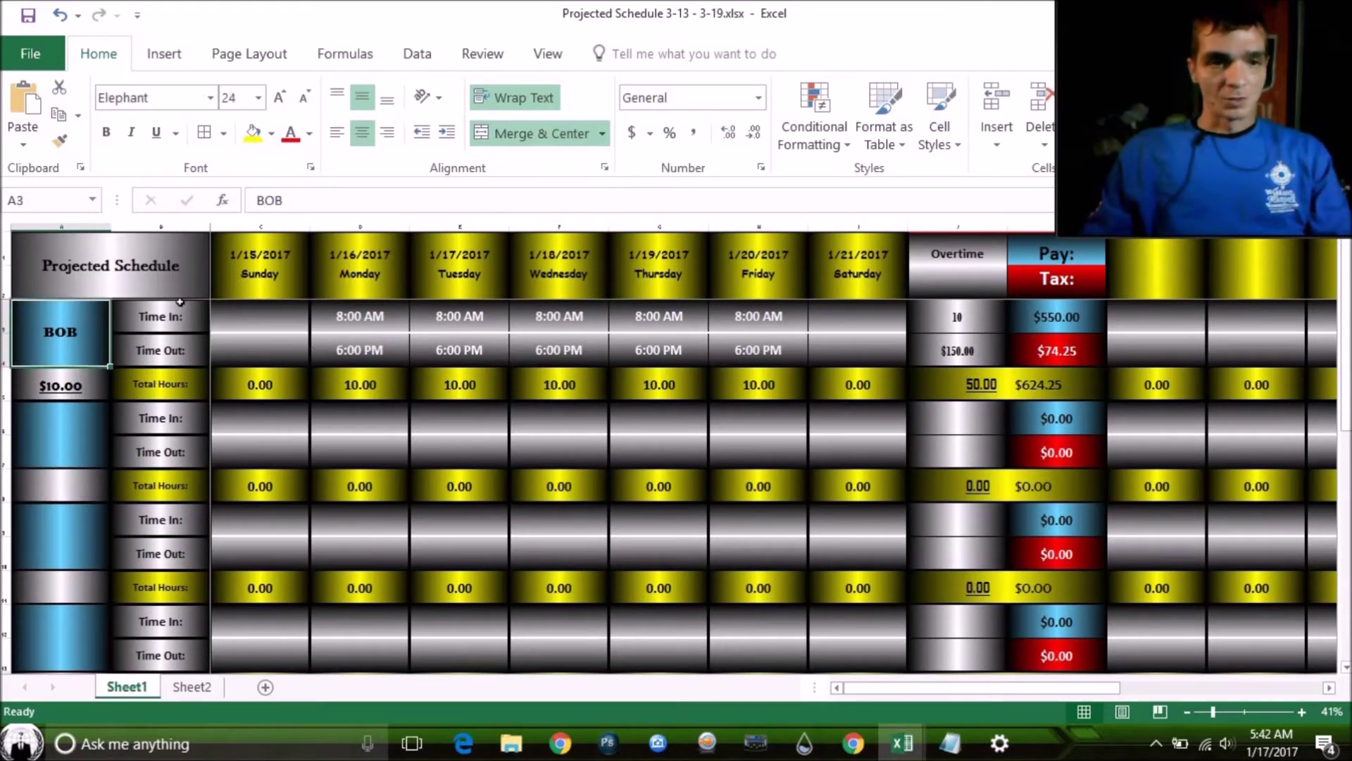
click(262, 133)
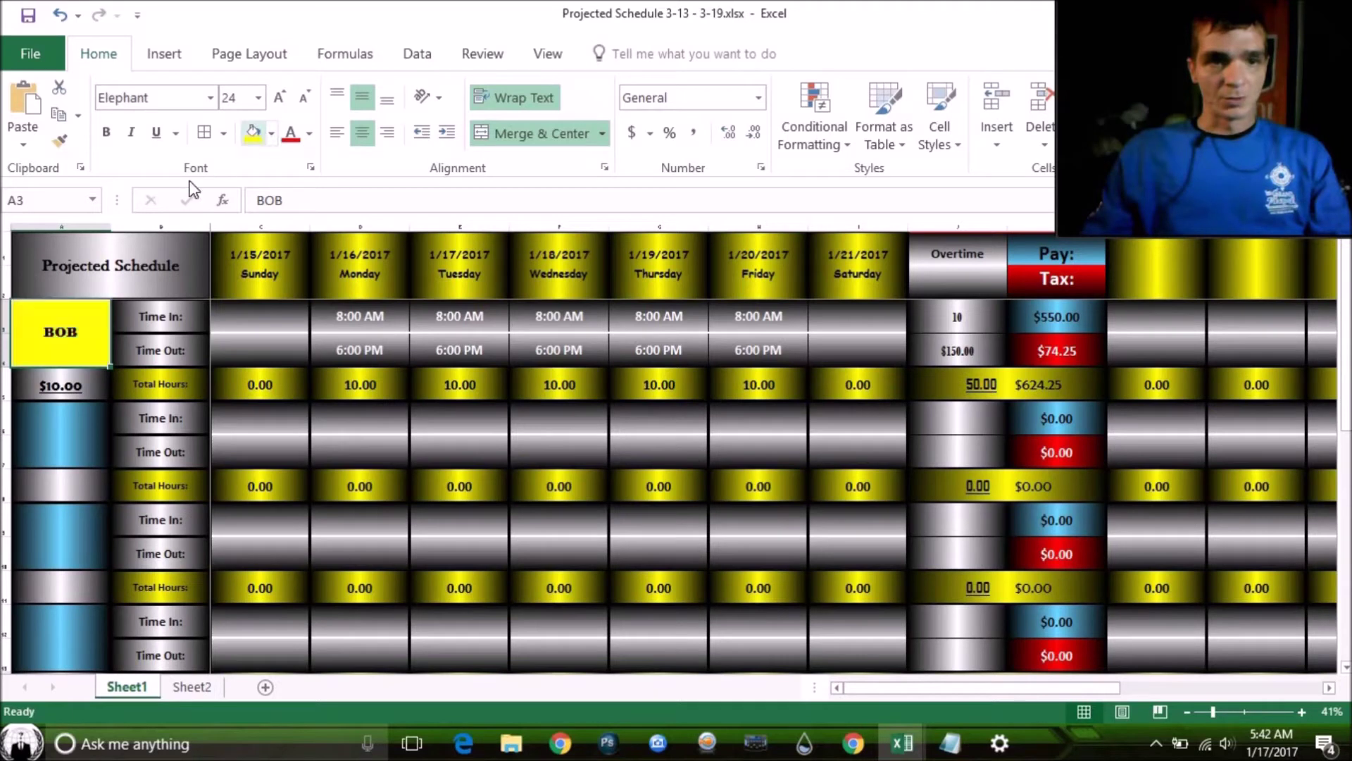
click(60, 14)
- Give BOB's name cell a vertical black-to-light-blue two-colour gradient through Format Cells Fill Effects
click(271, 143)
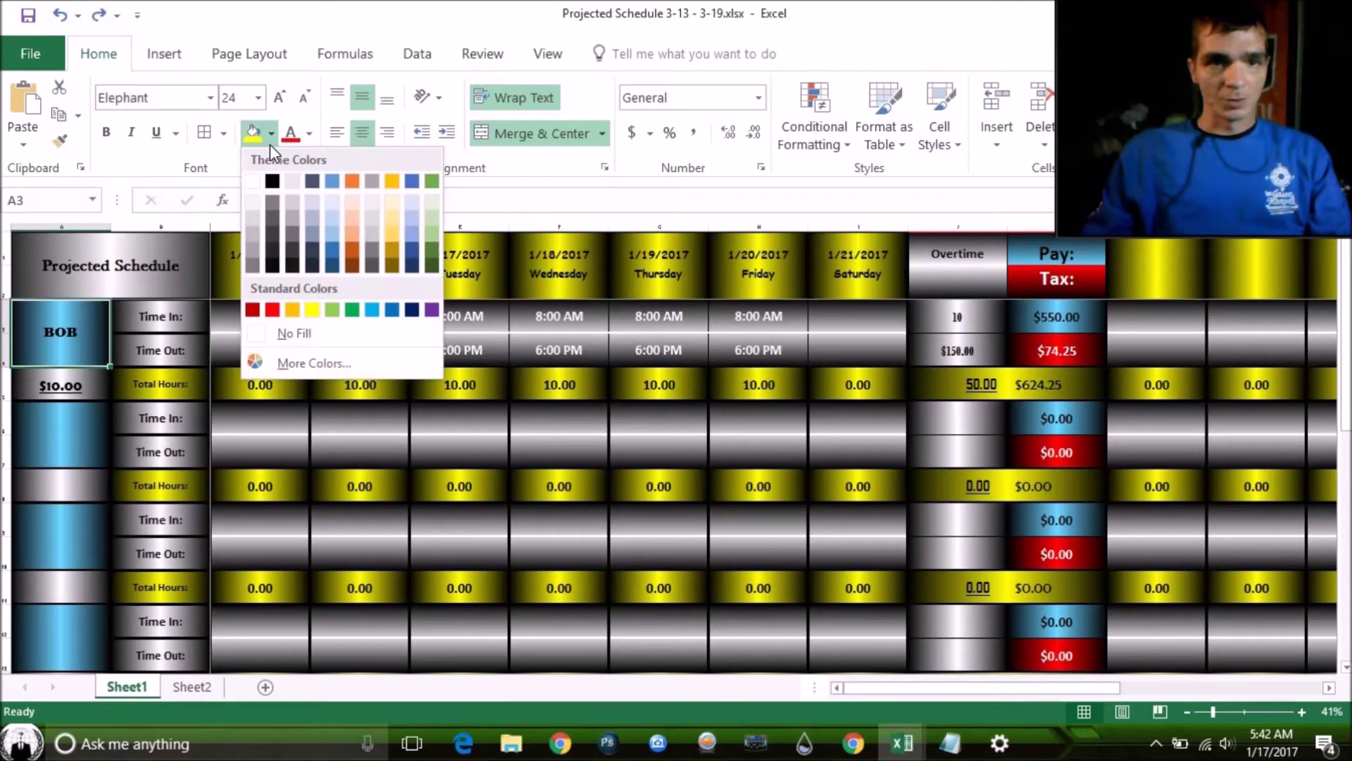
click(270, 143)
click(271, 143)
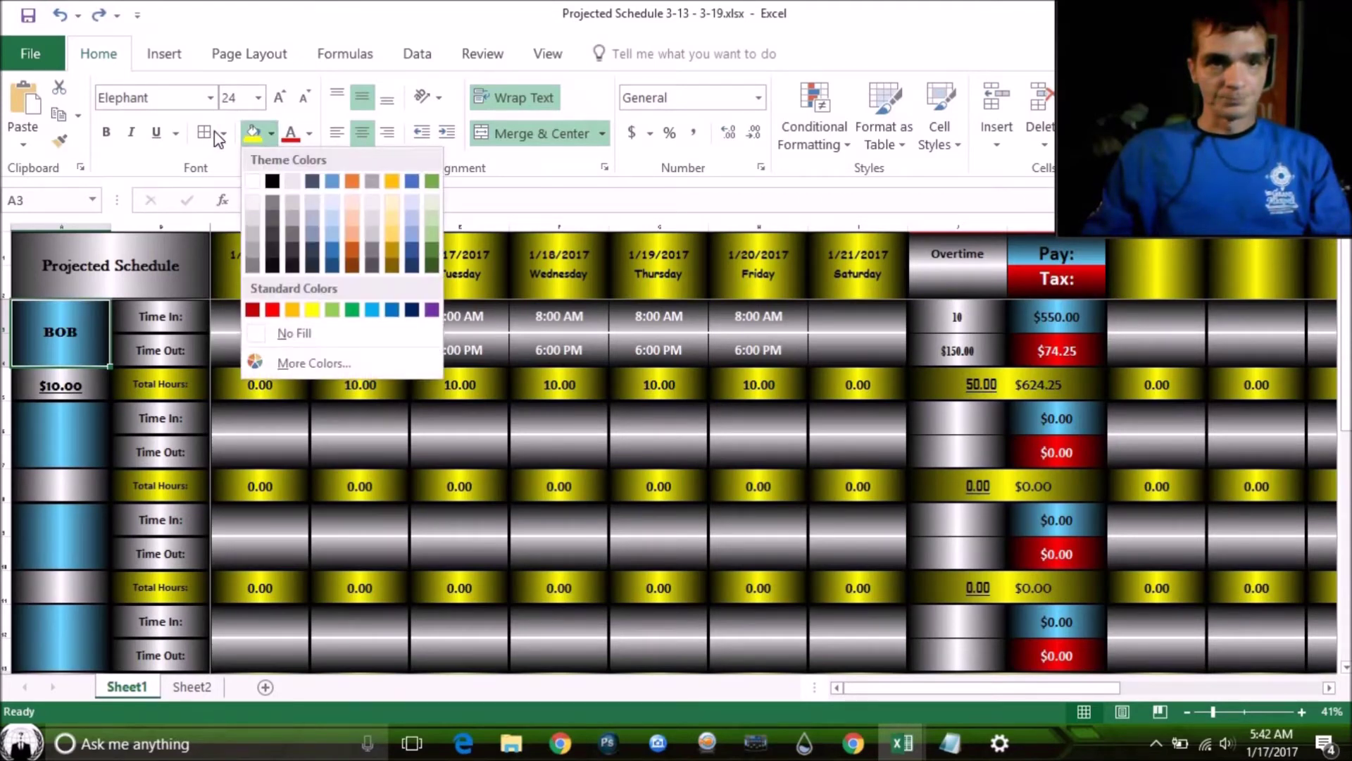
click(222, 136)
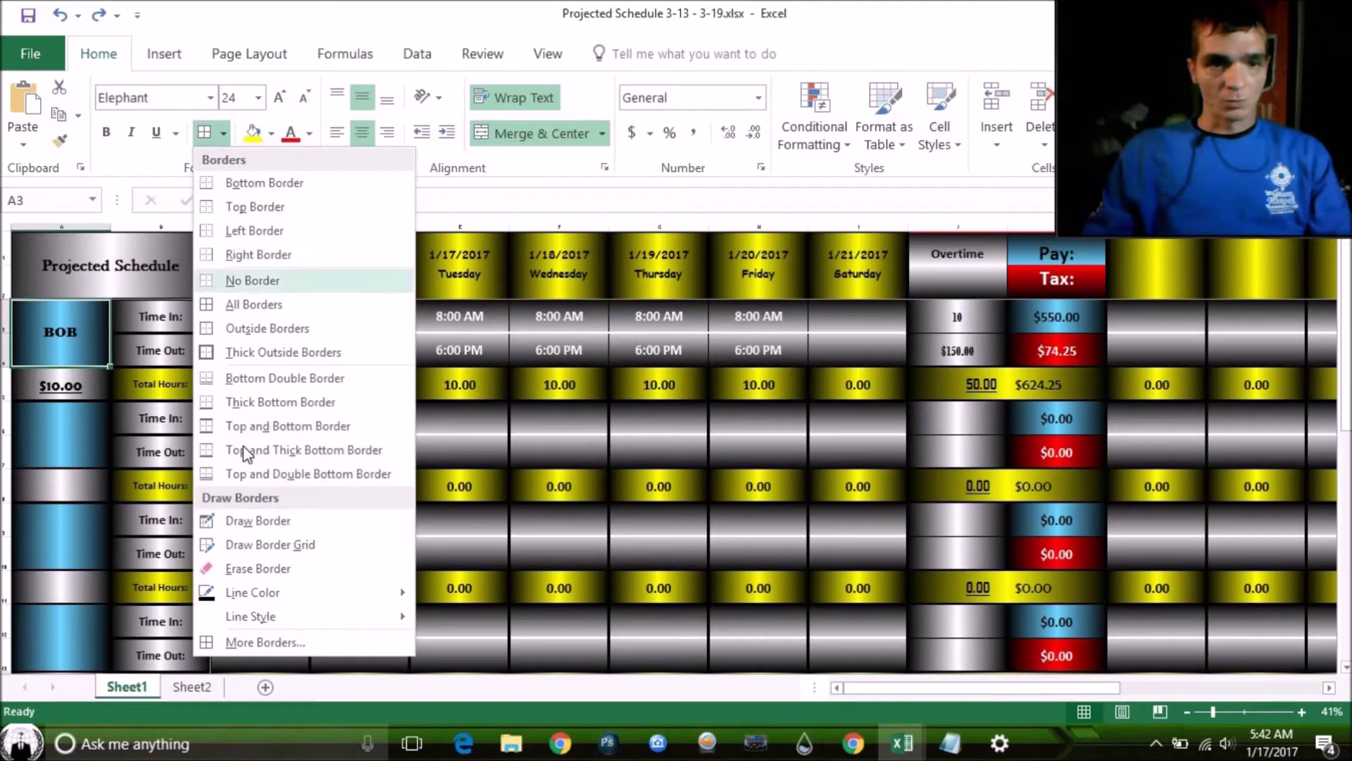
click(260, 641)
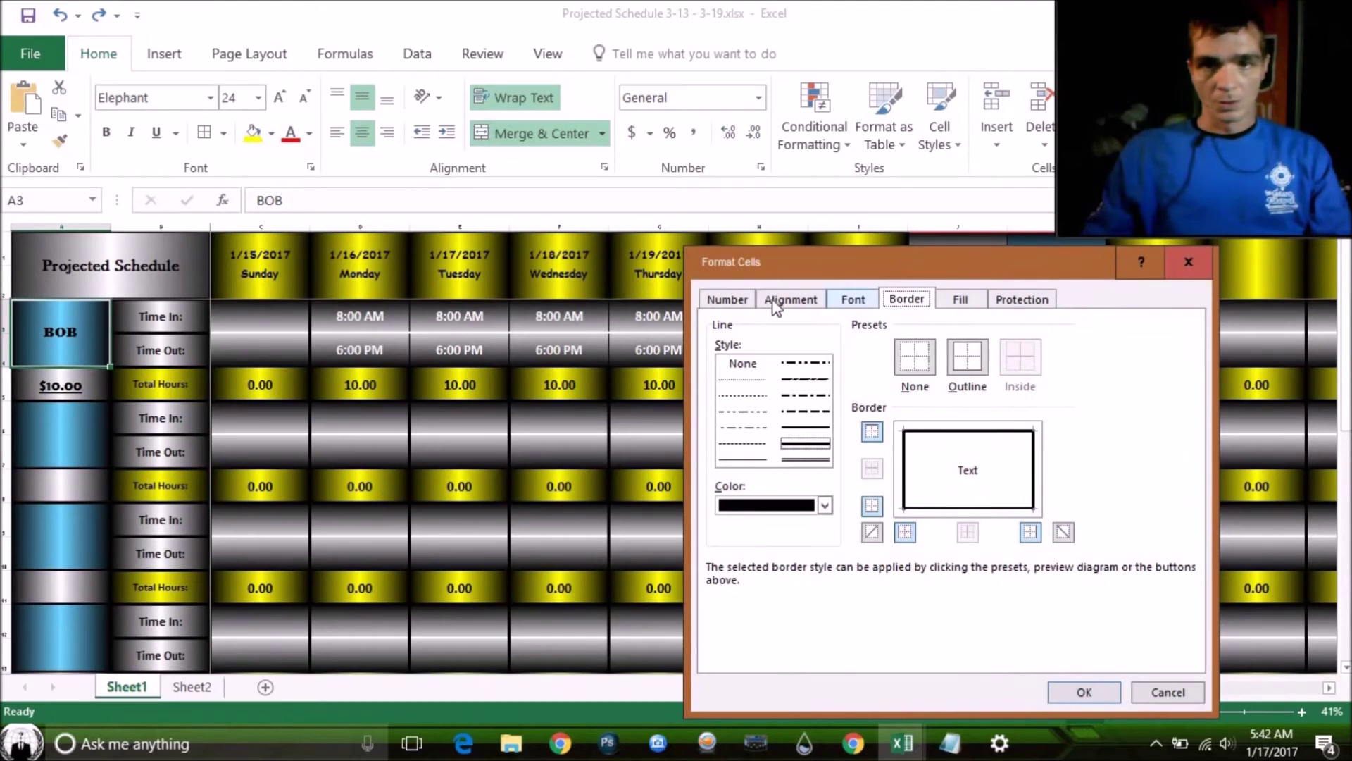
click(962, 301)
drag(951, 261, 627, 57)
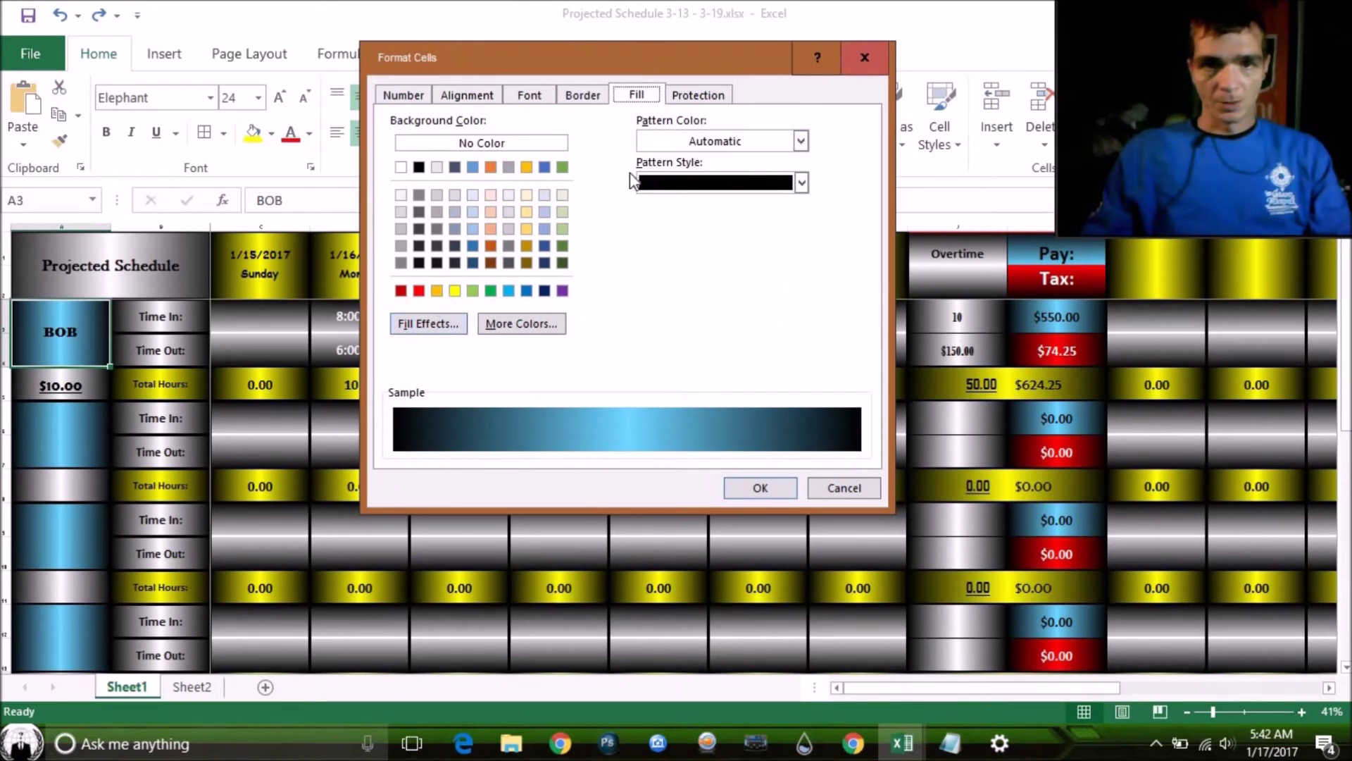
click(801, 141)
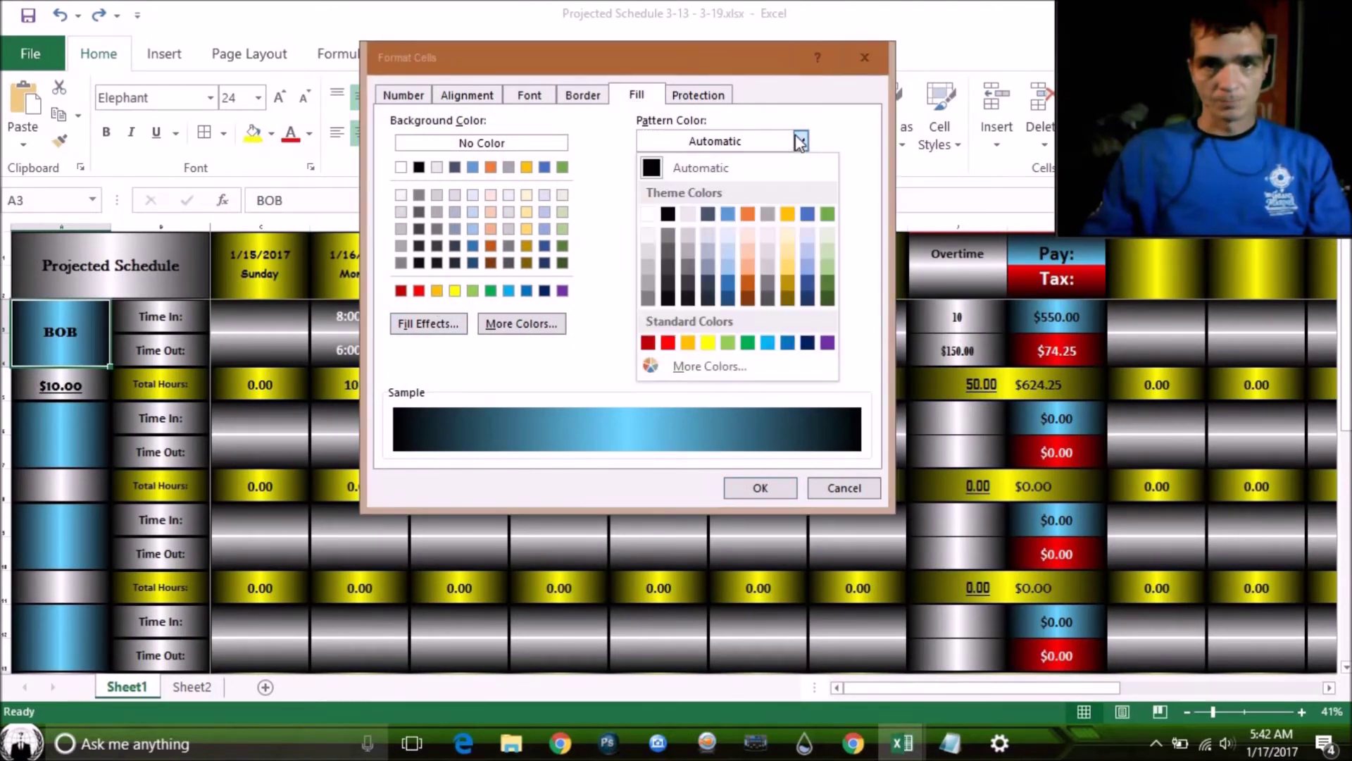
click(763, 141)
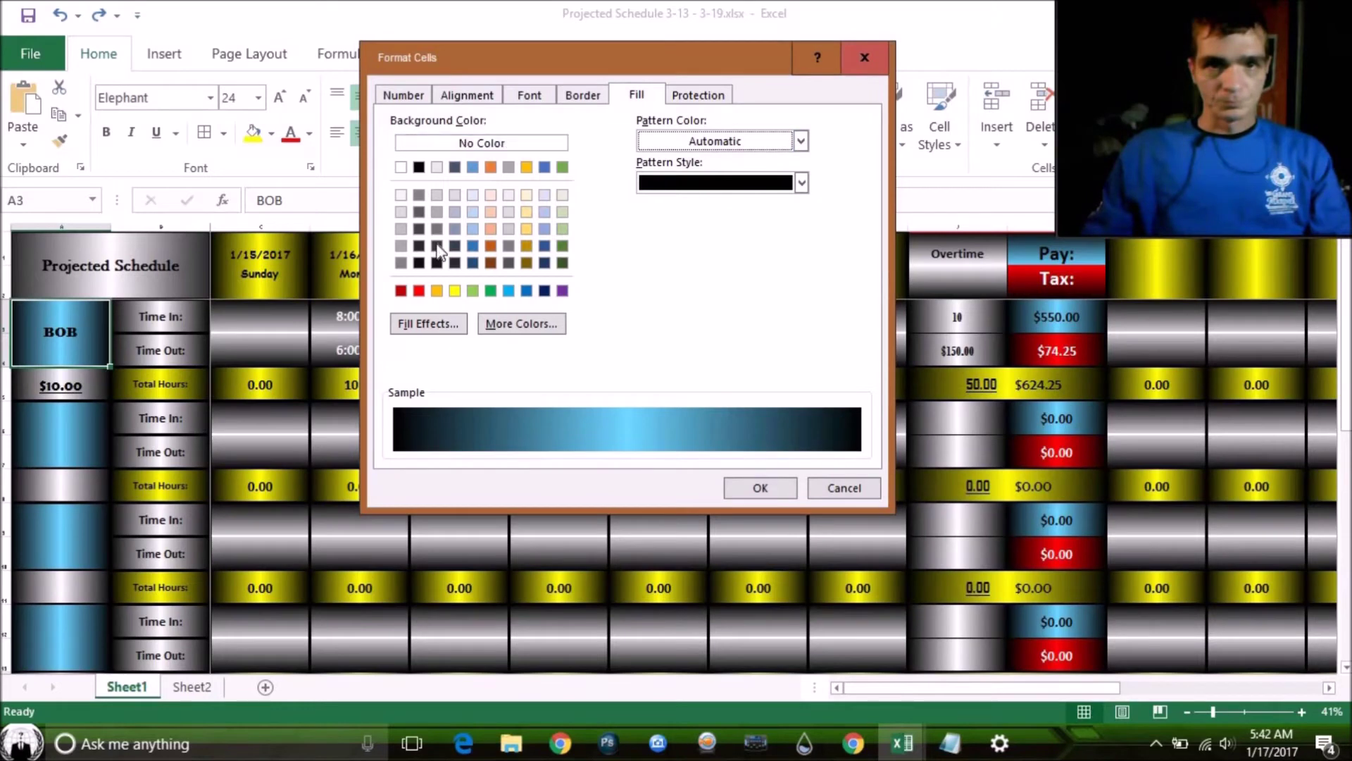
click(431, 325)
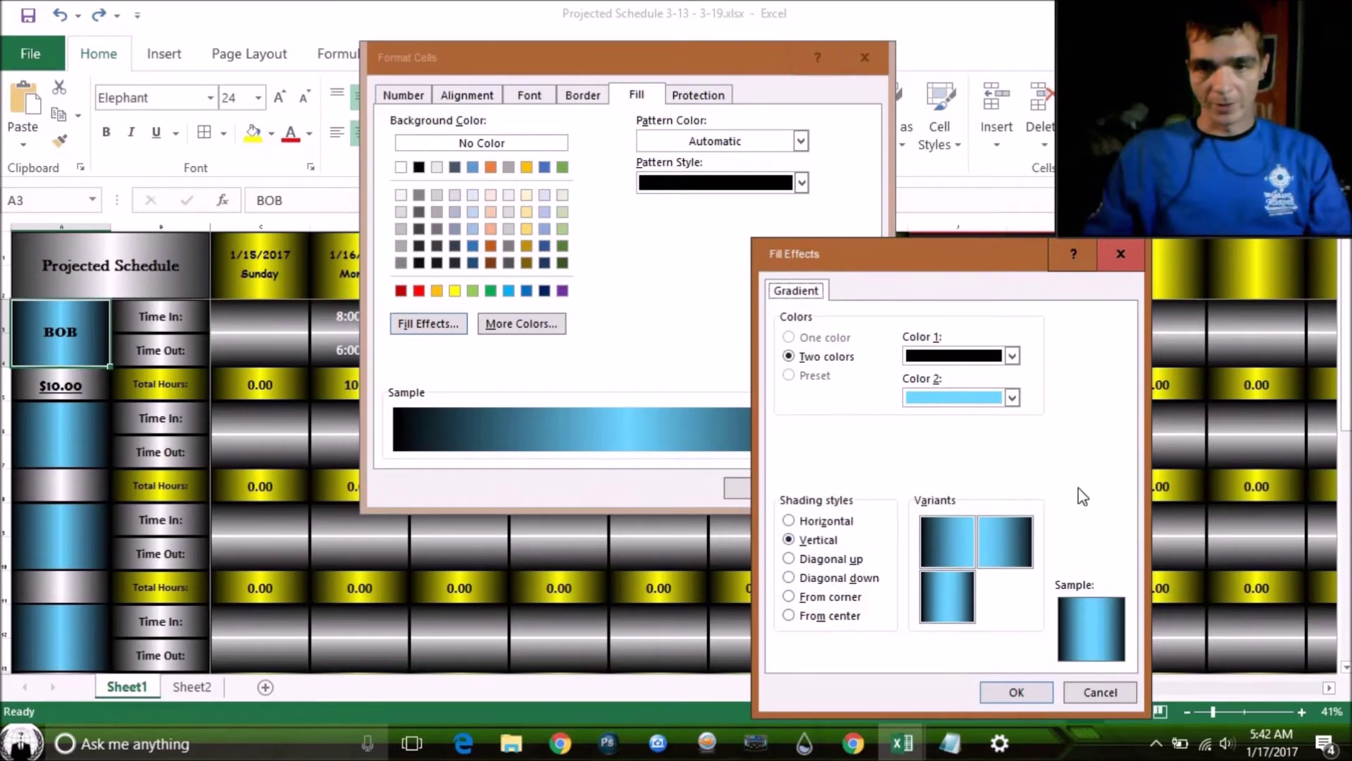
click(1022, 693)
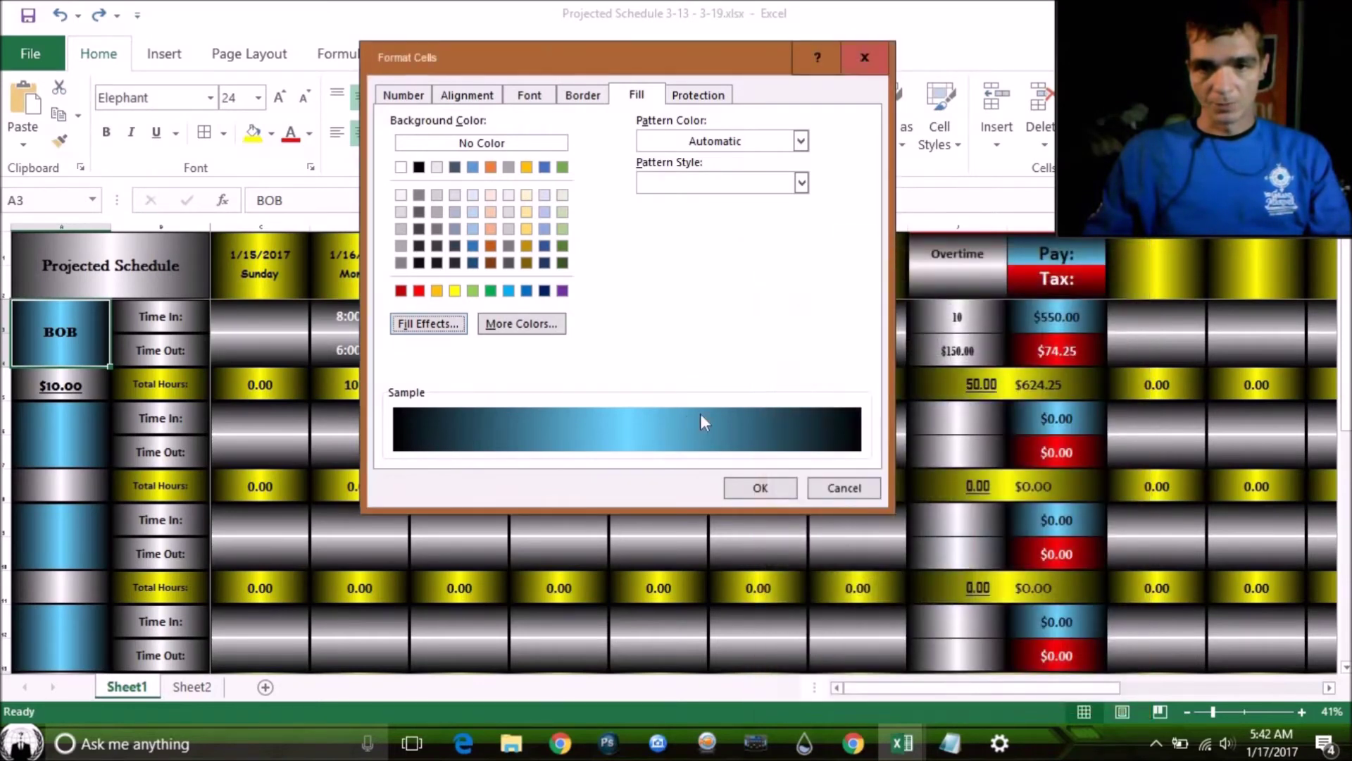
click(779, 486)
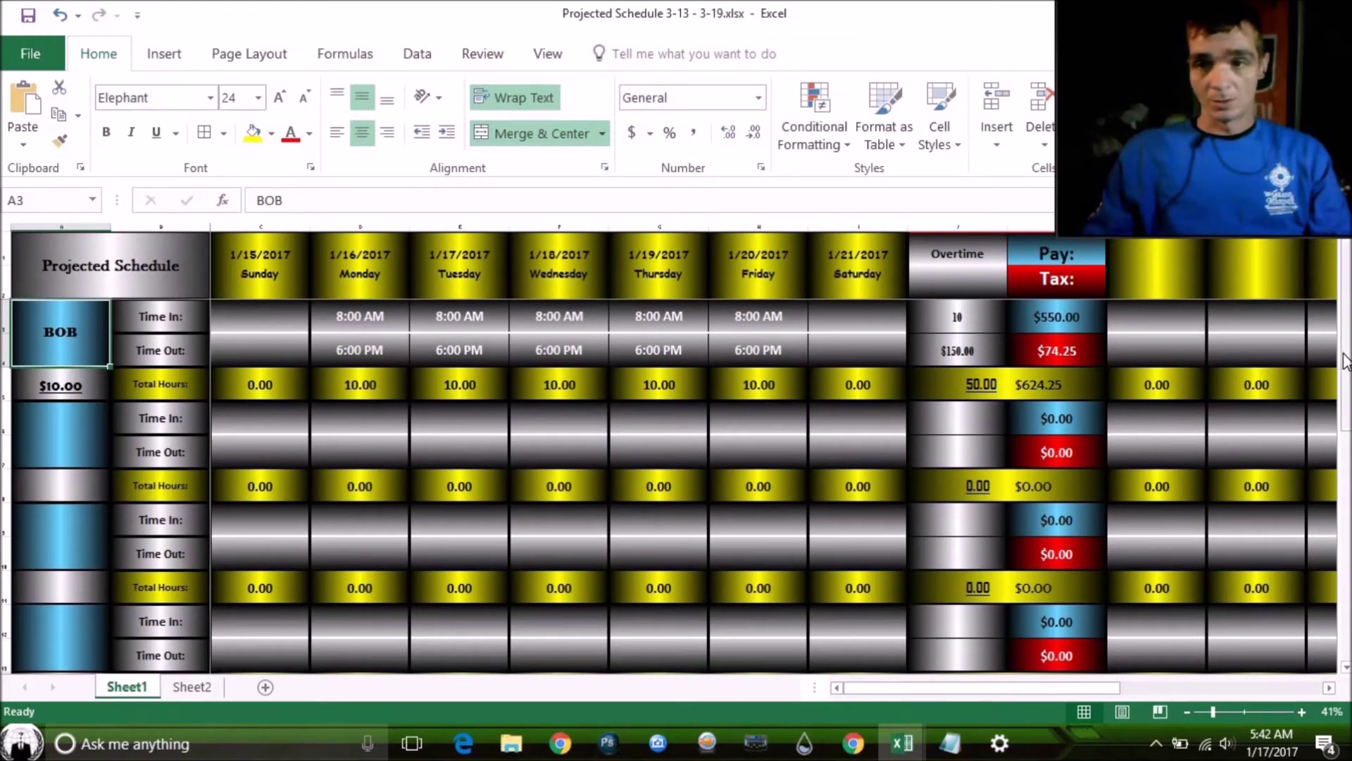
- Enter TOM as the second employee's name in A6 and 8 as his hourly rate in A8
drag(1344, 361, 1343, 294)
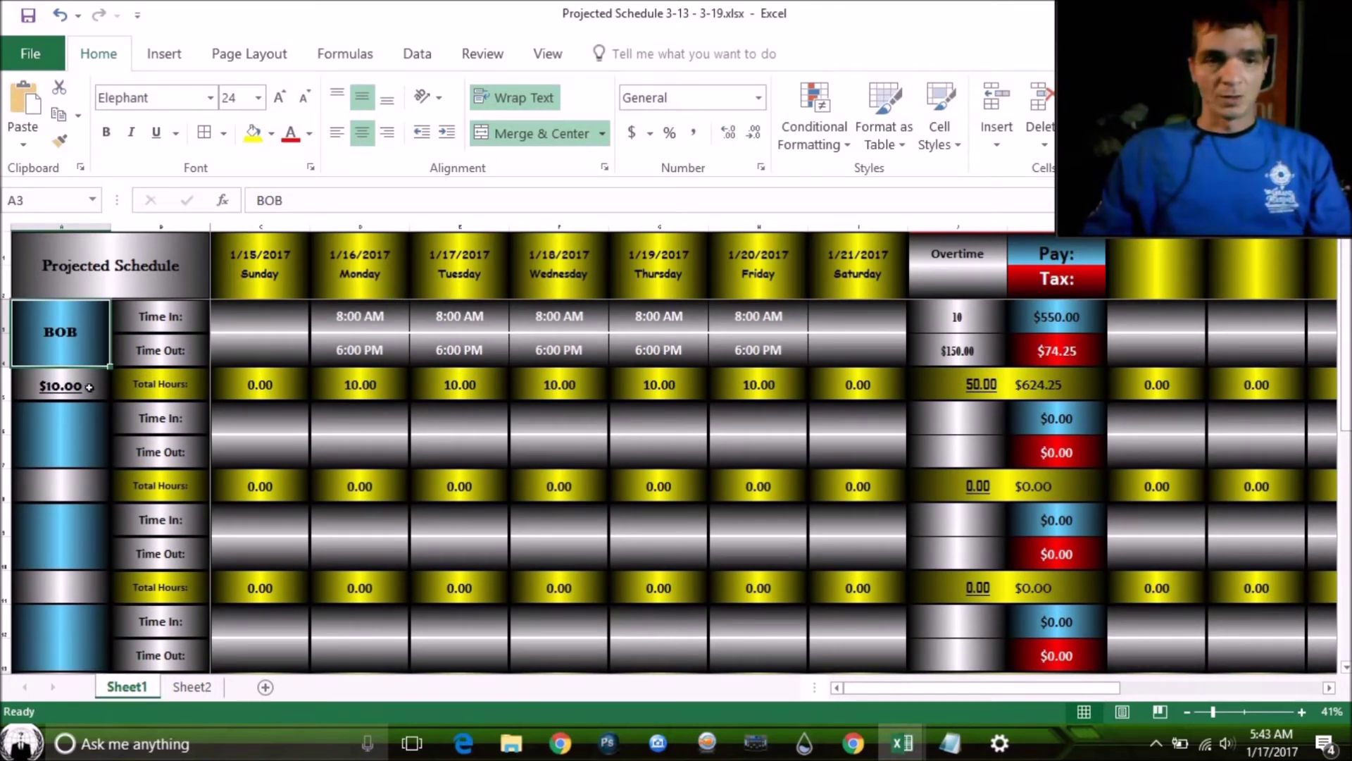
click(35, 419)
text(t)
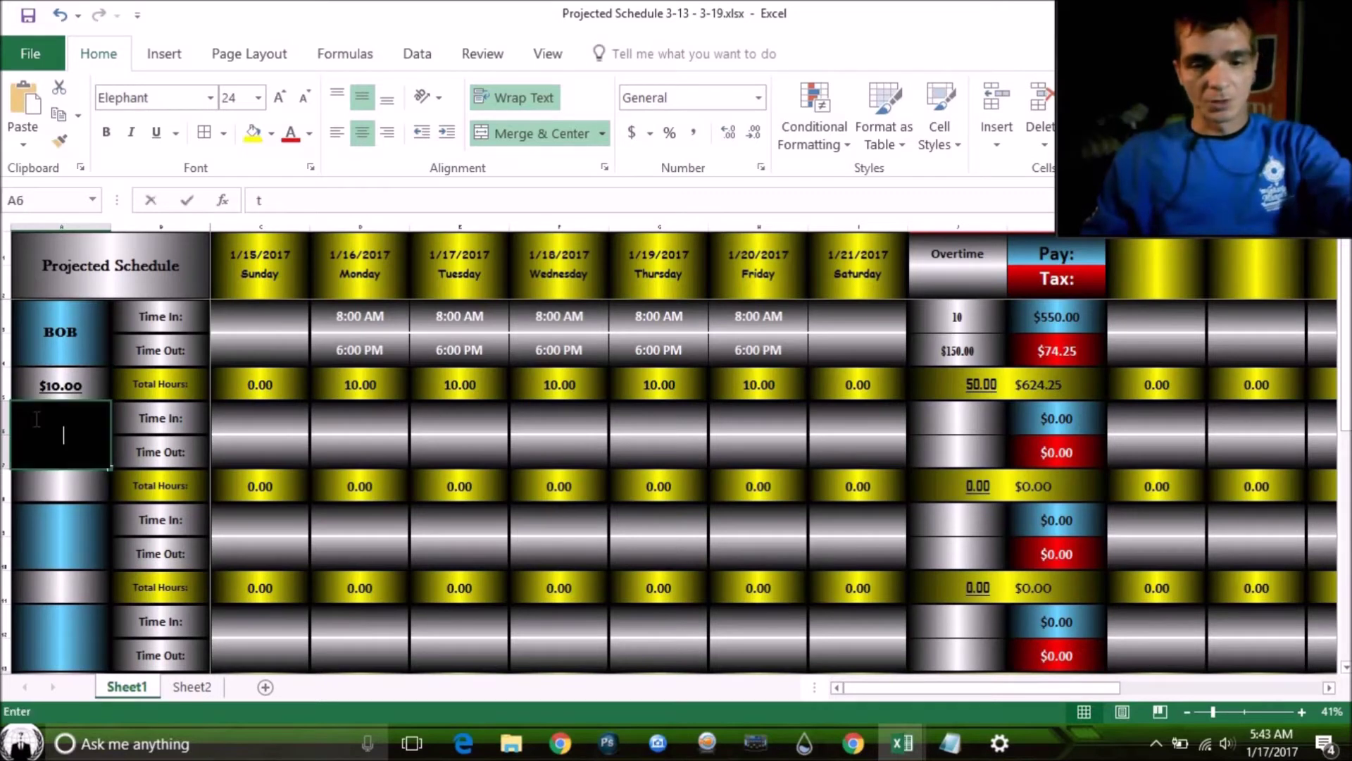
text(om)
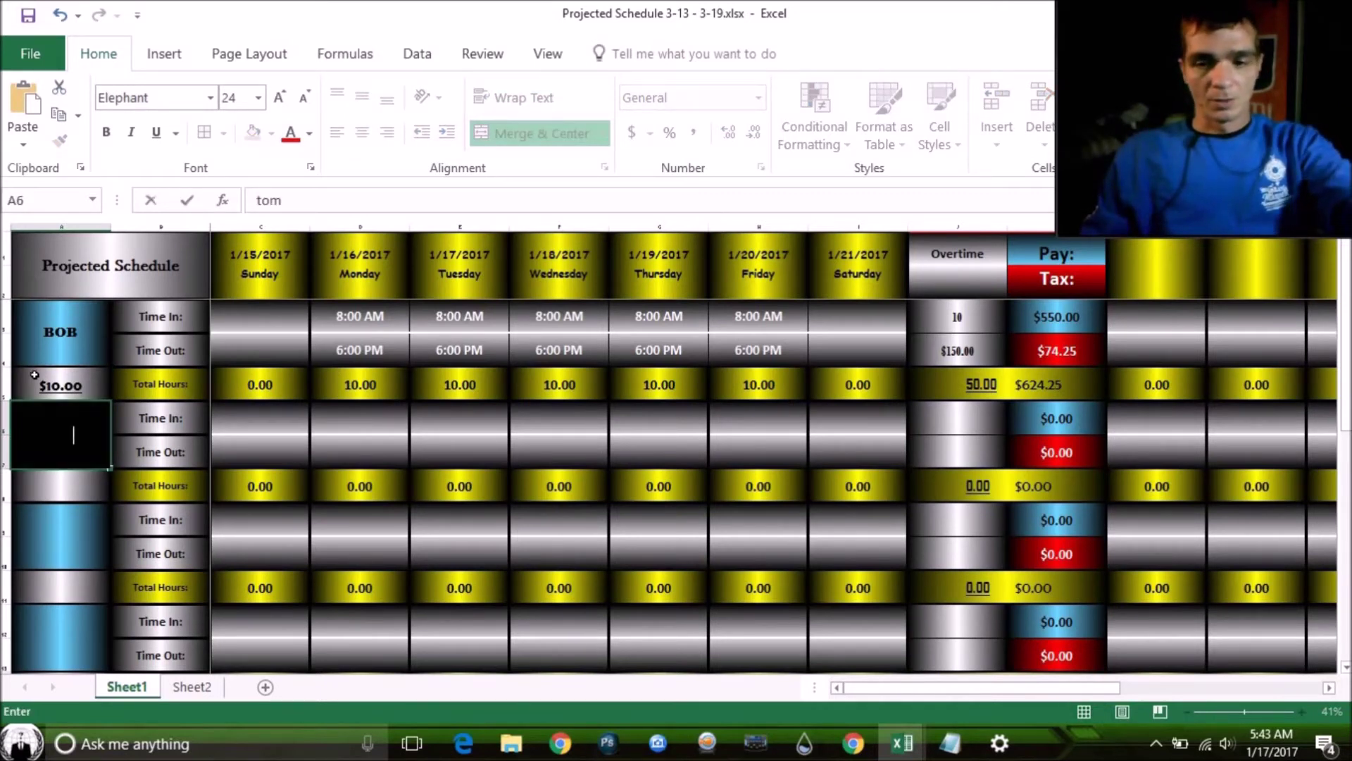
key(BackSpace)
key(BackSpace)
key(BackSpace)
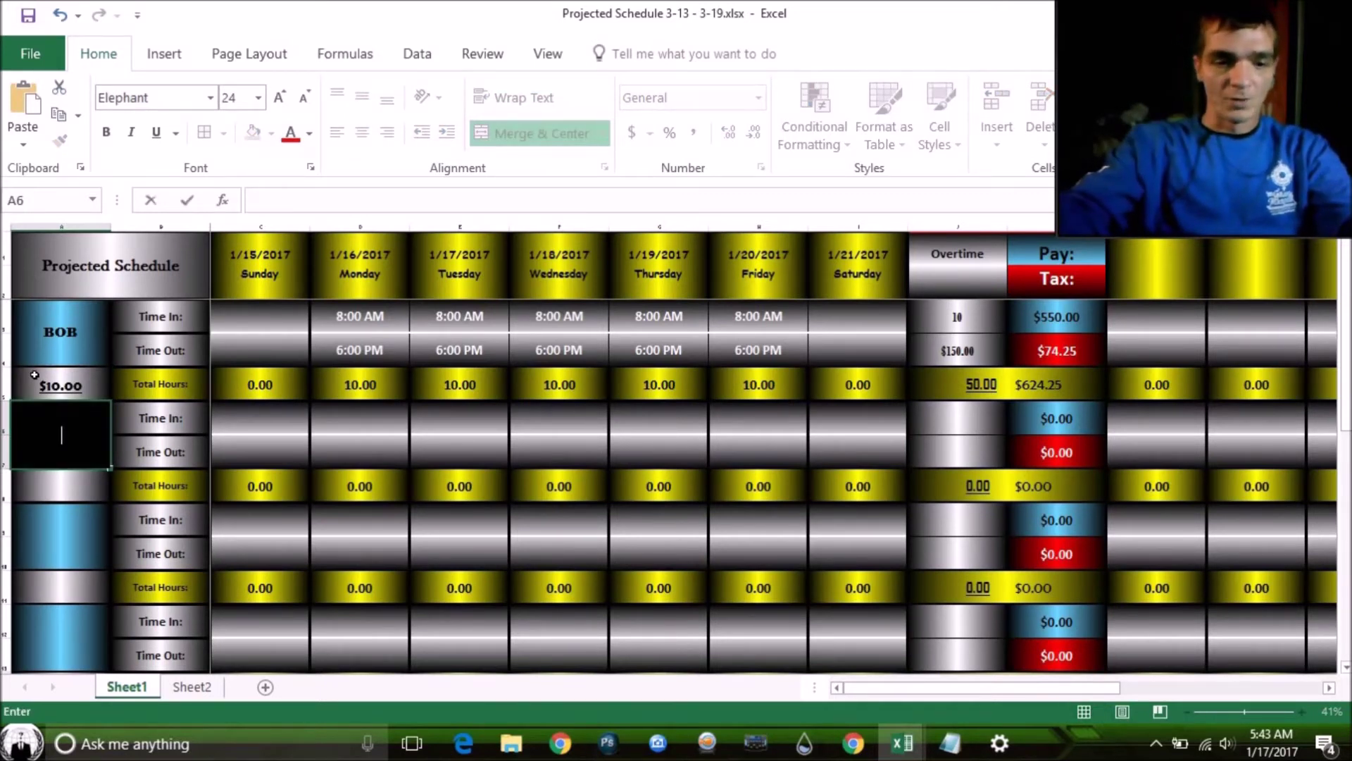
text(T)
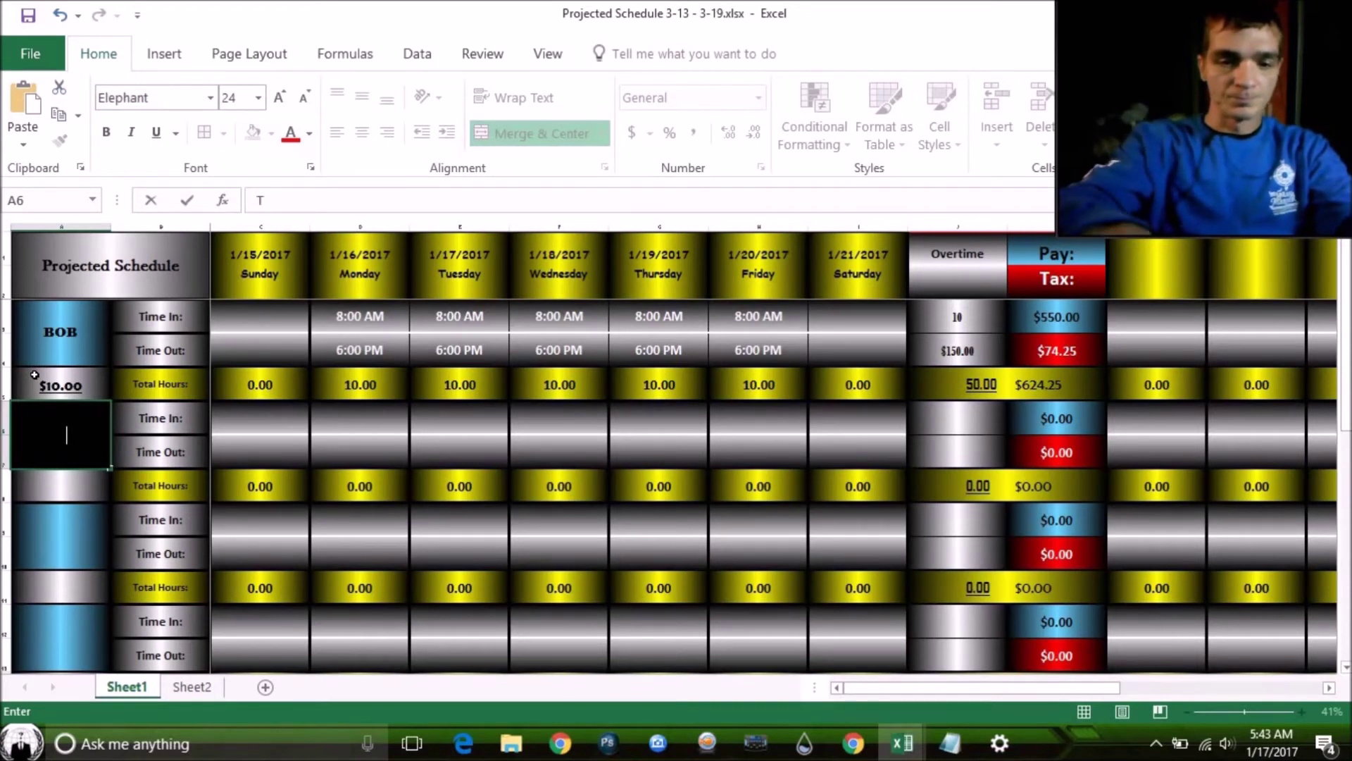
text(OM)
key(Return)
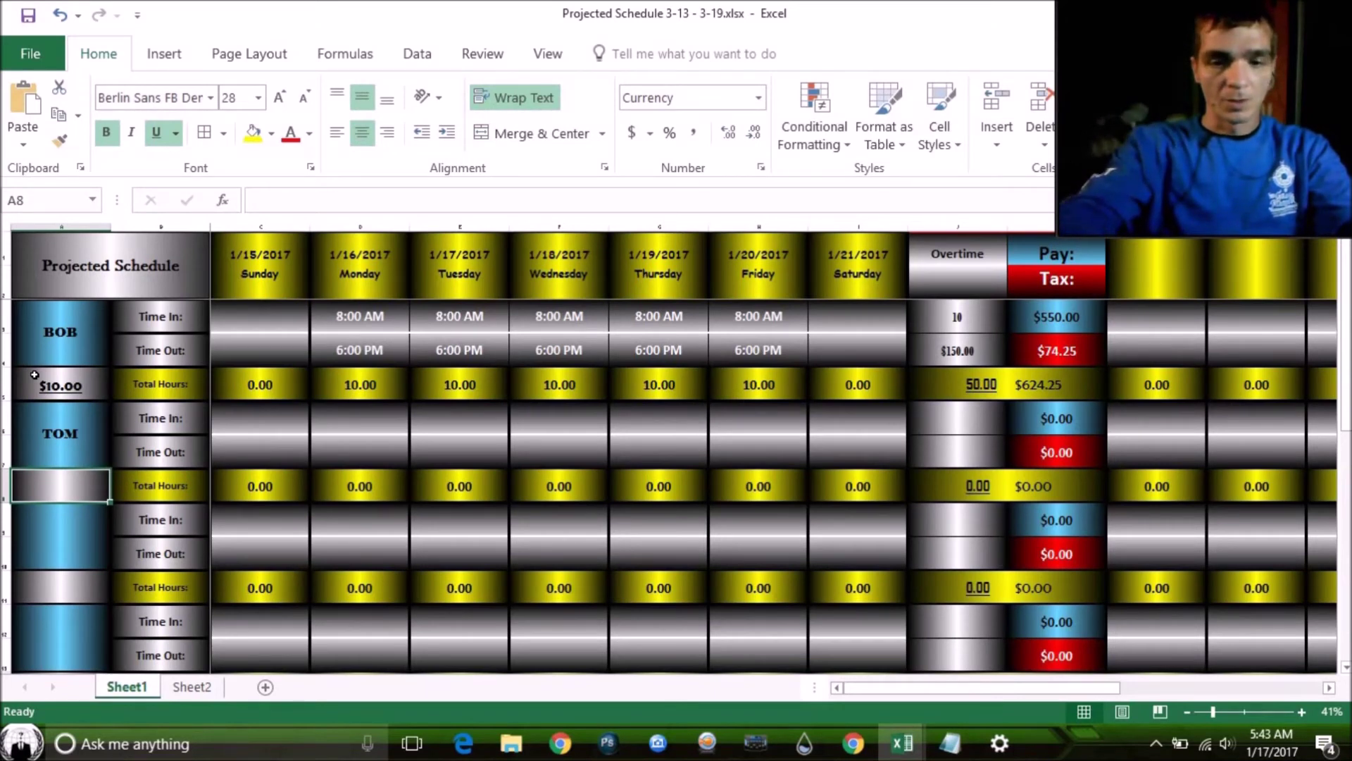
text(8)
key(Return)
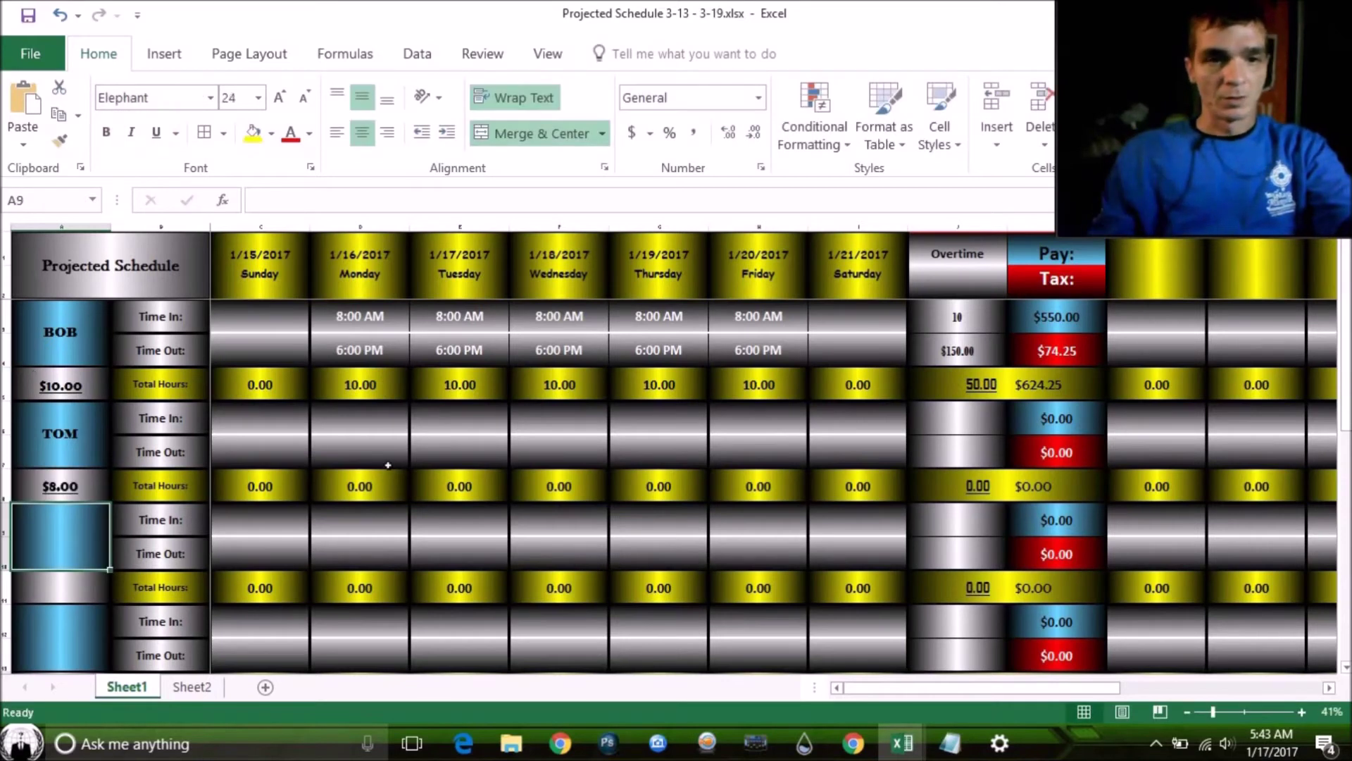
click(338, 426)
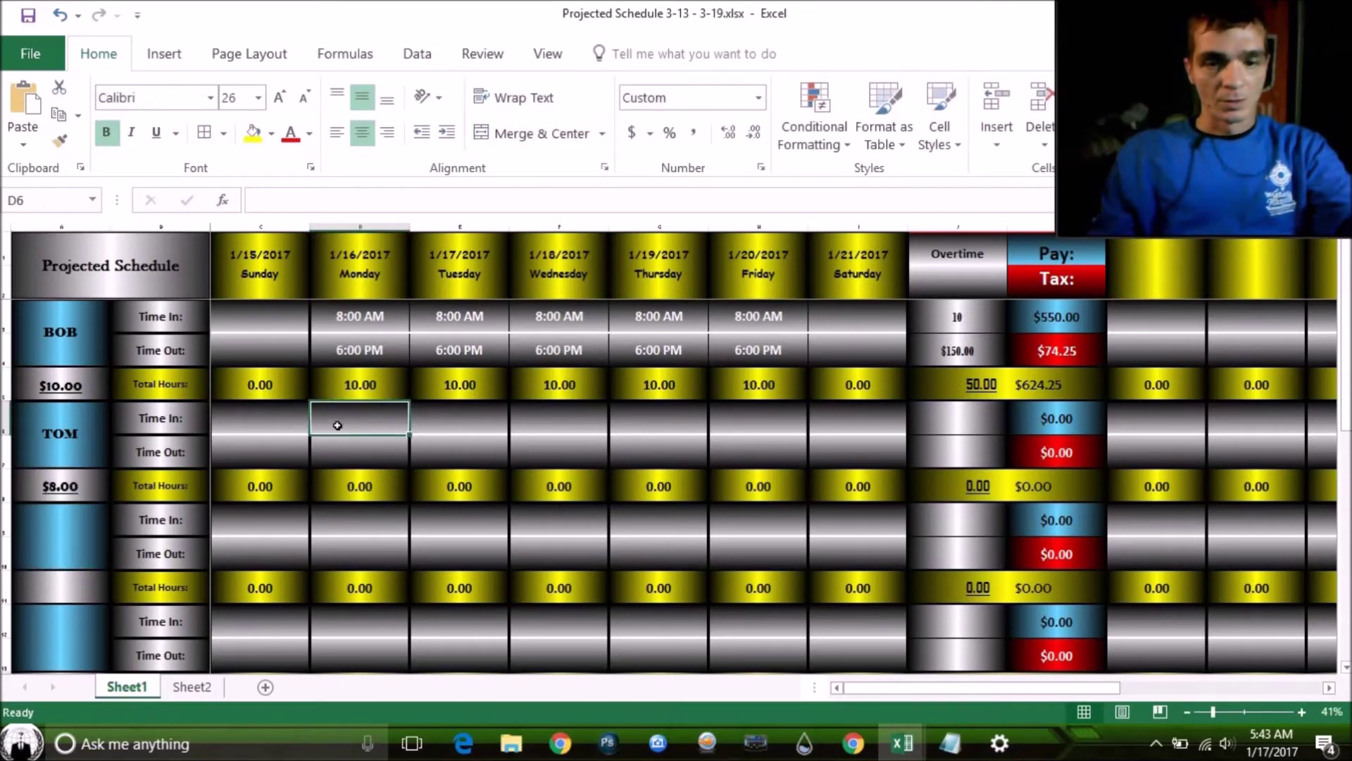
- Enter 8:00 AM as TOM's Monday start time in D6
text(*)
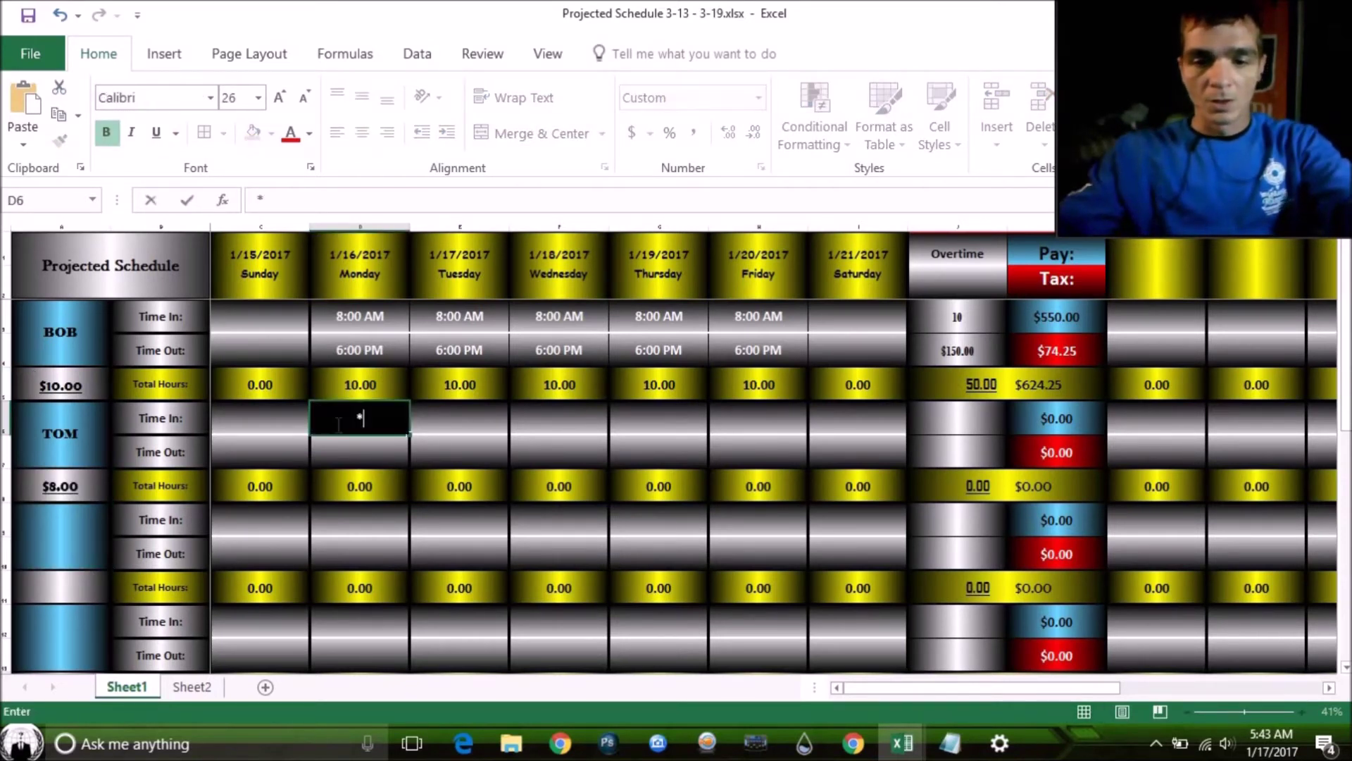
key(BackSpace)
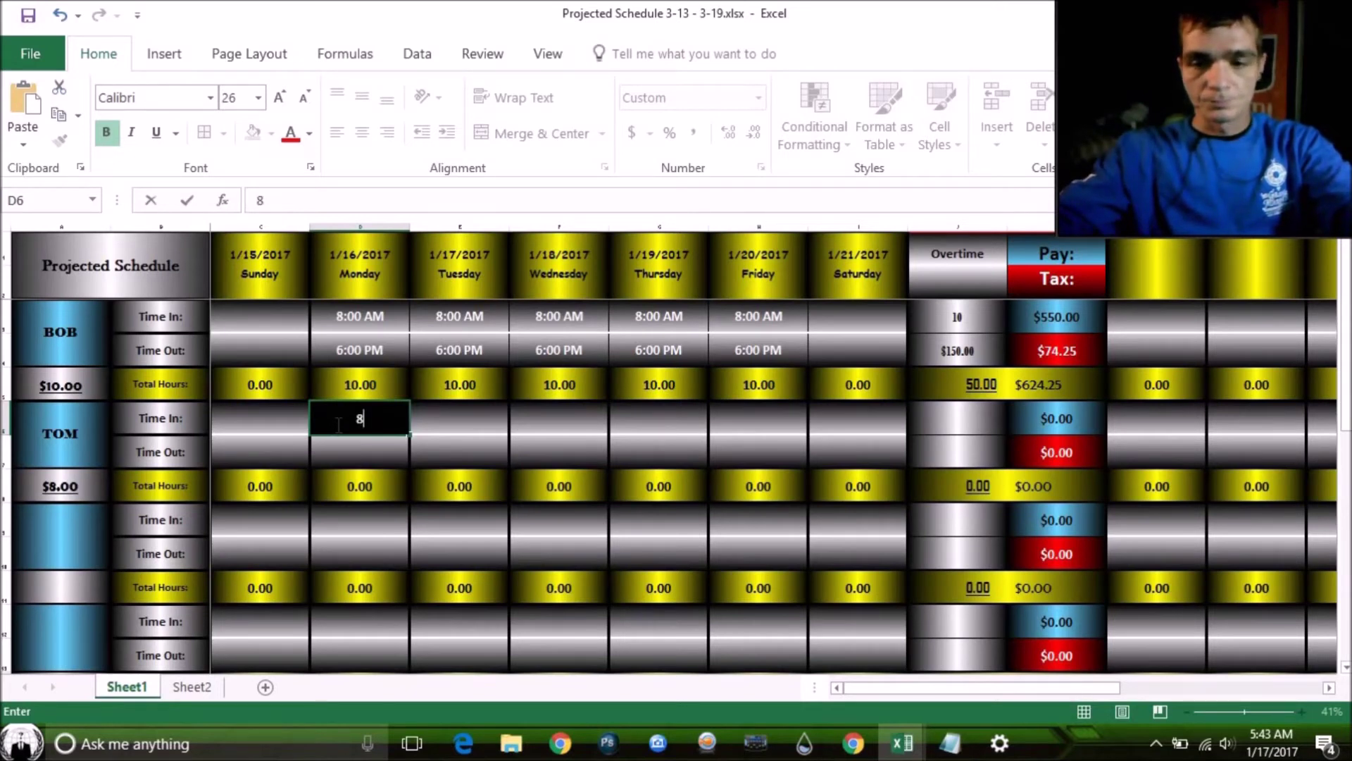
text(00)
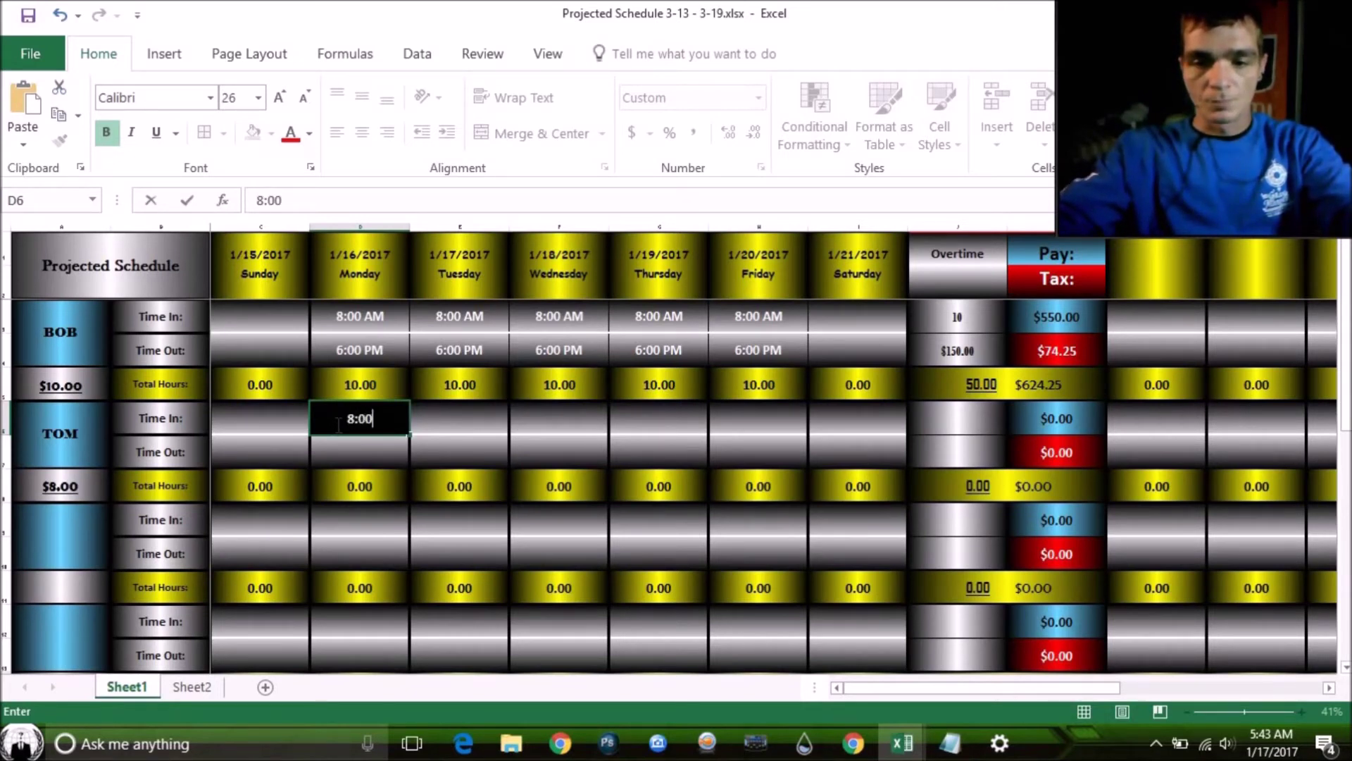
key(Return)
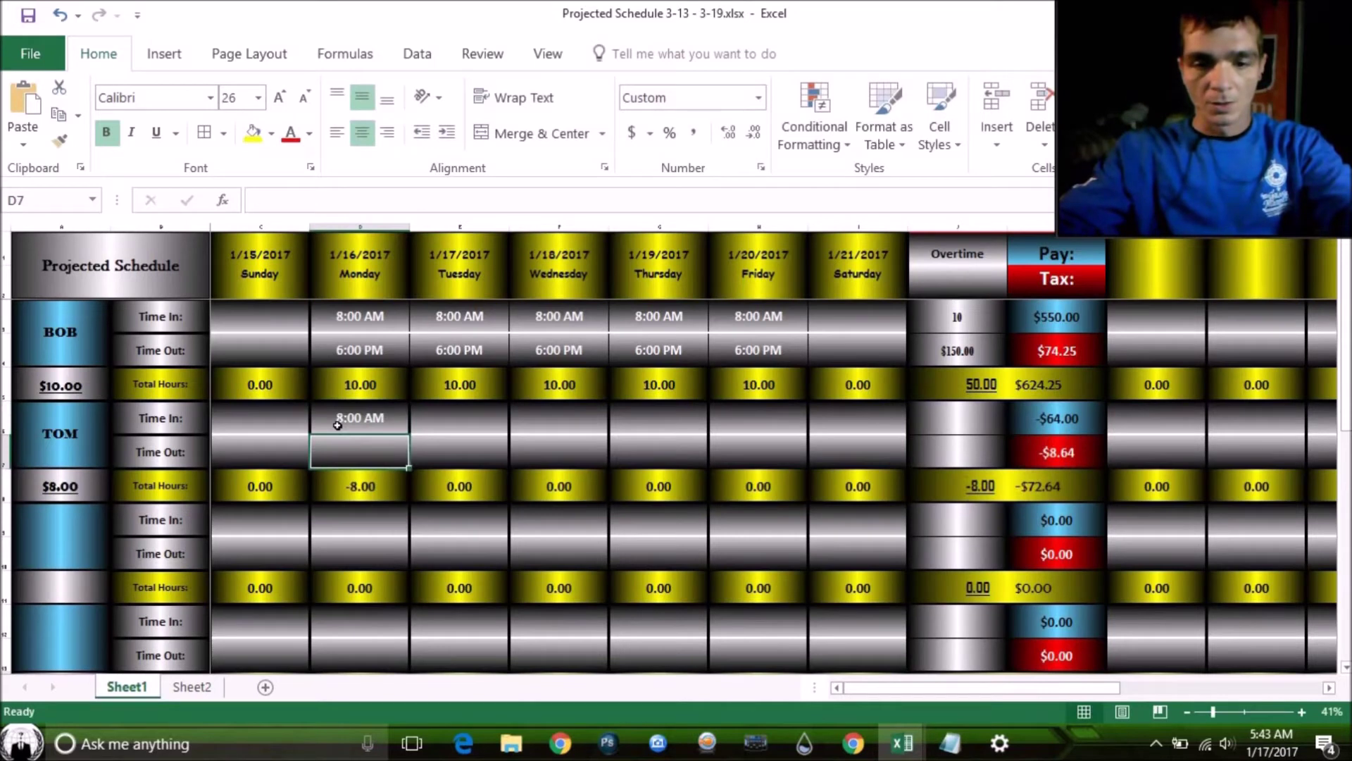
- Enter 4:00 PM as TOM's Monday end time, giving 8.00 hours and $64.00 pay
text(4)
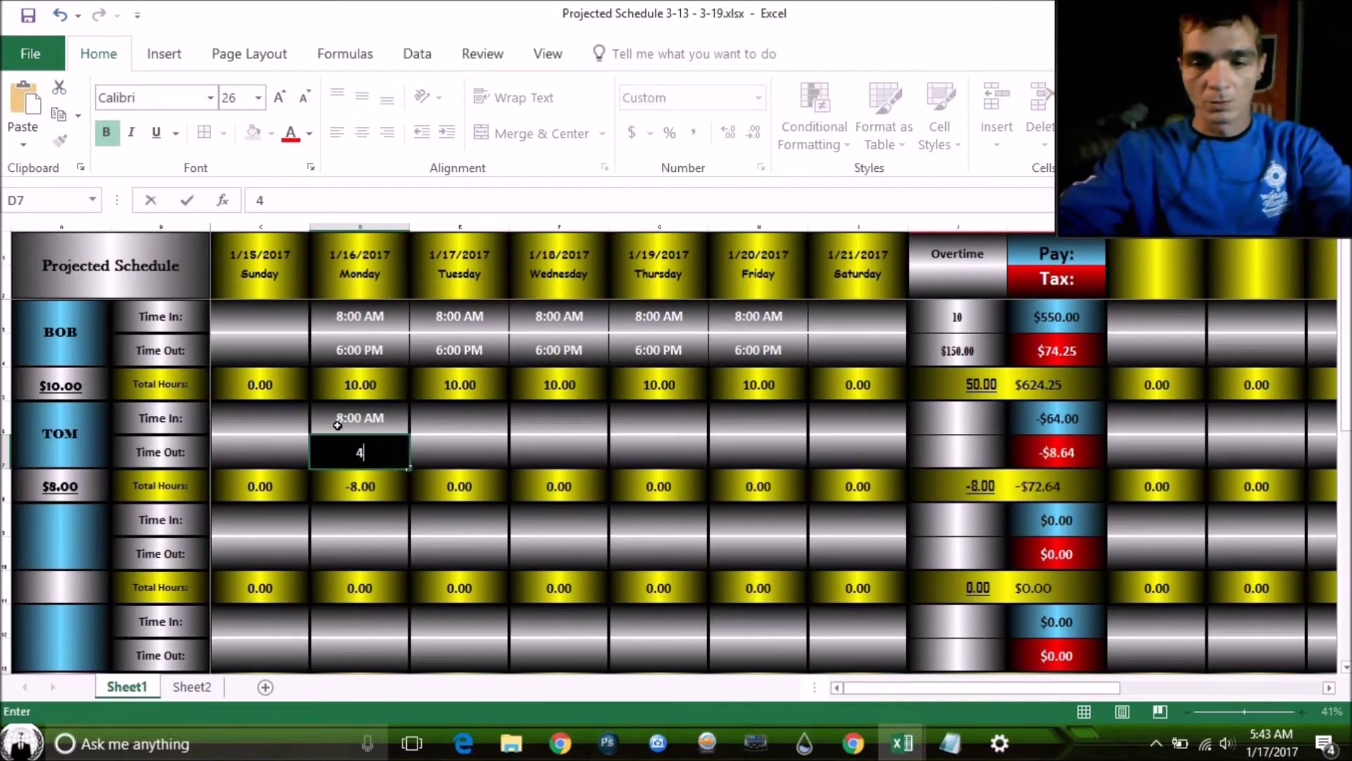
text(:00 p,)
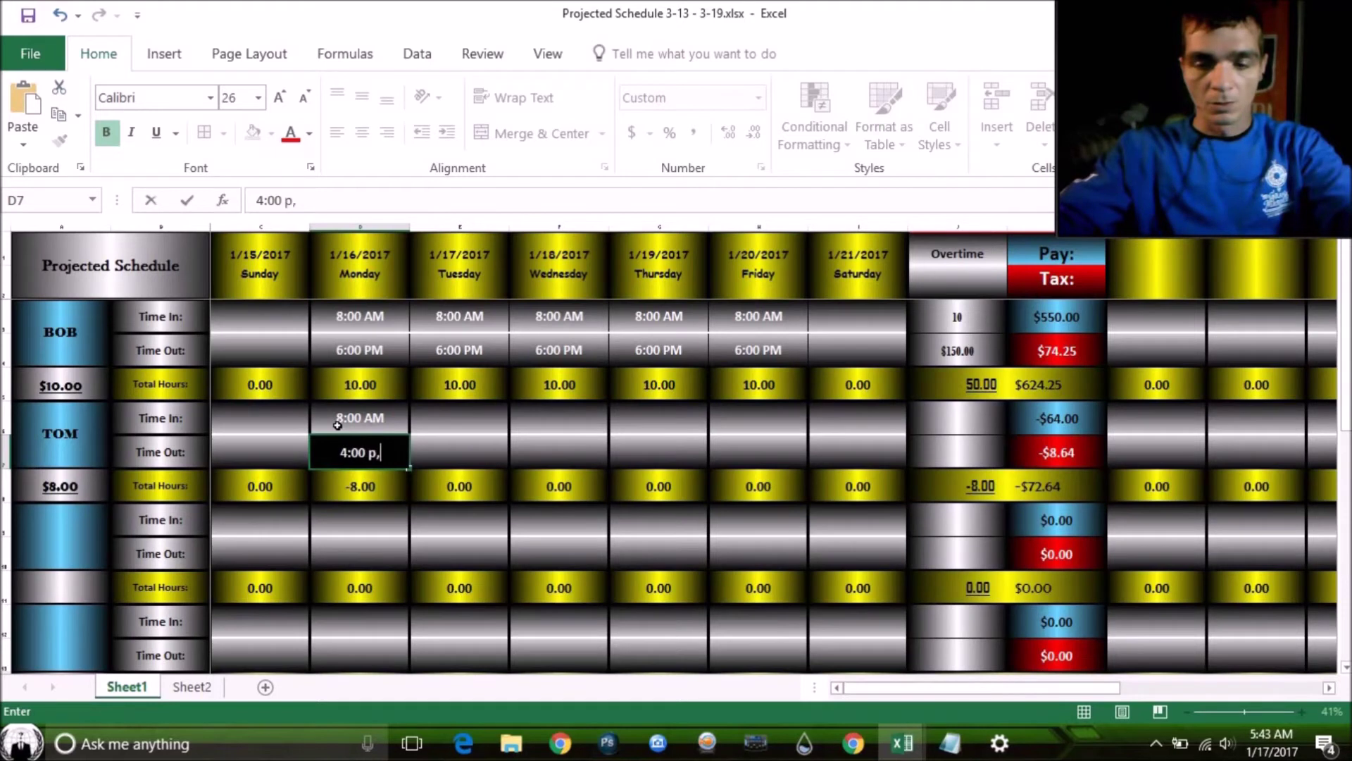
key(BackSpace)
text(m)
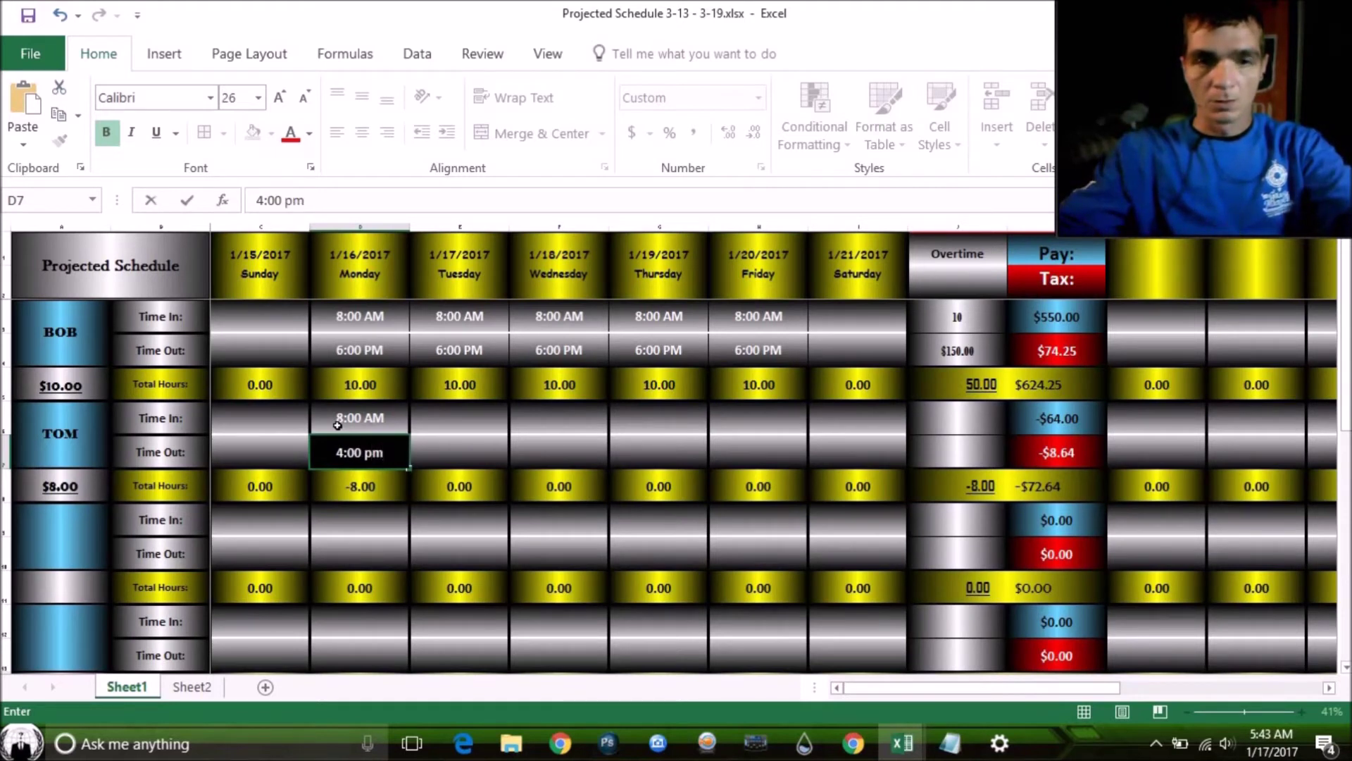
key(ctrl+Return)
key(Return)
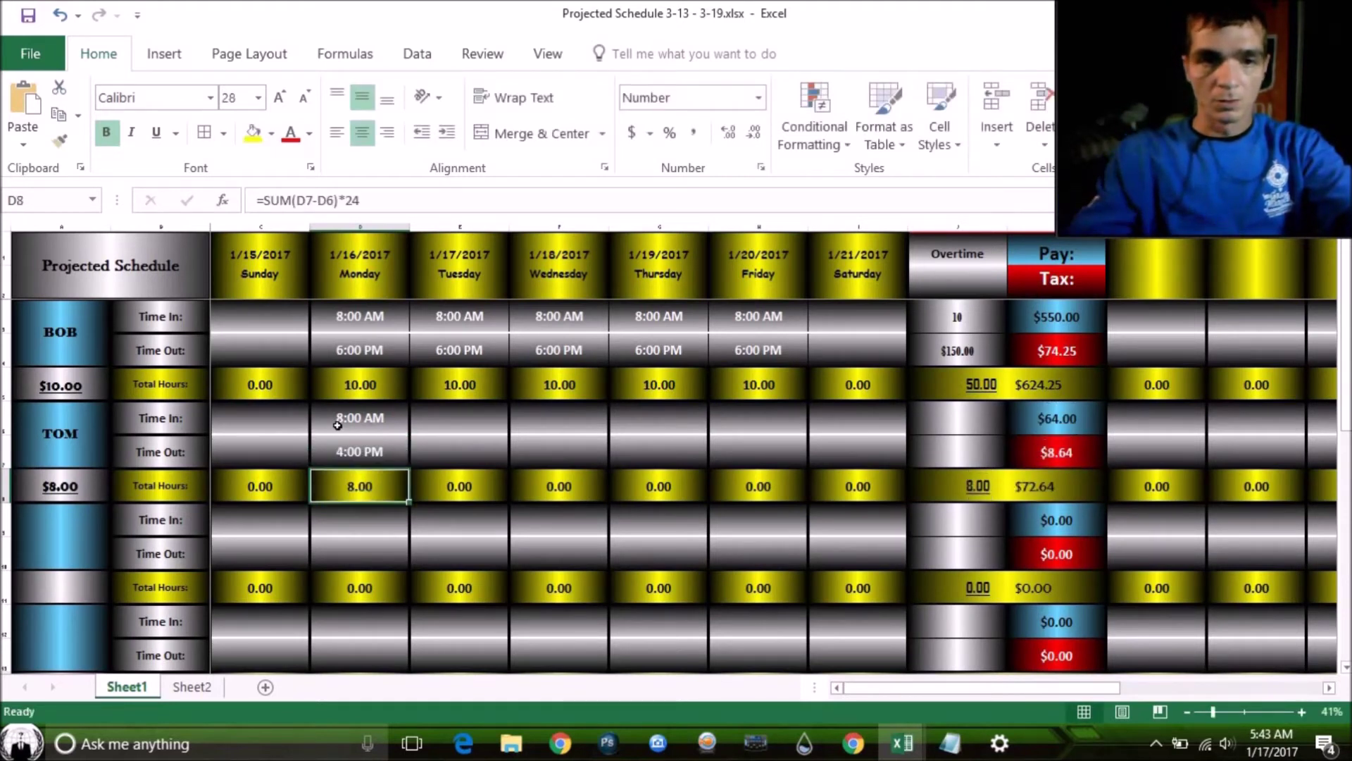
click(455, 422)
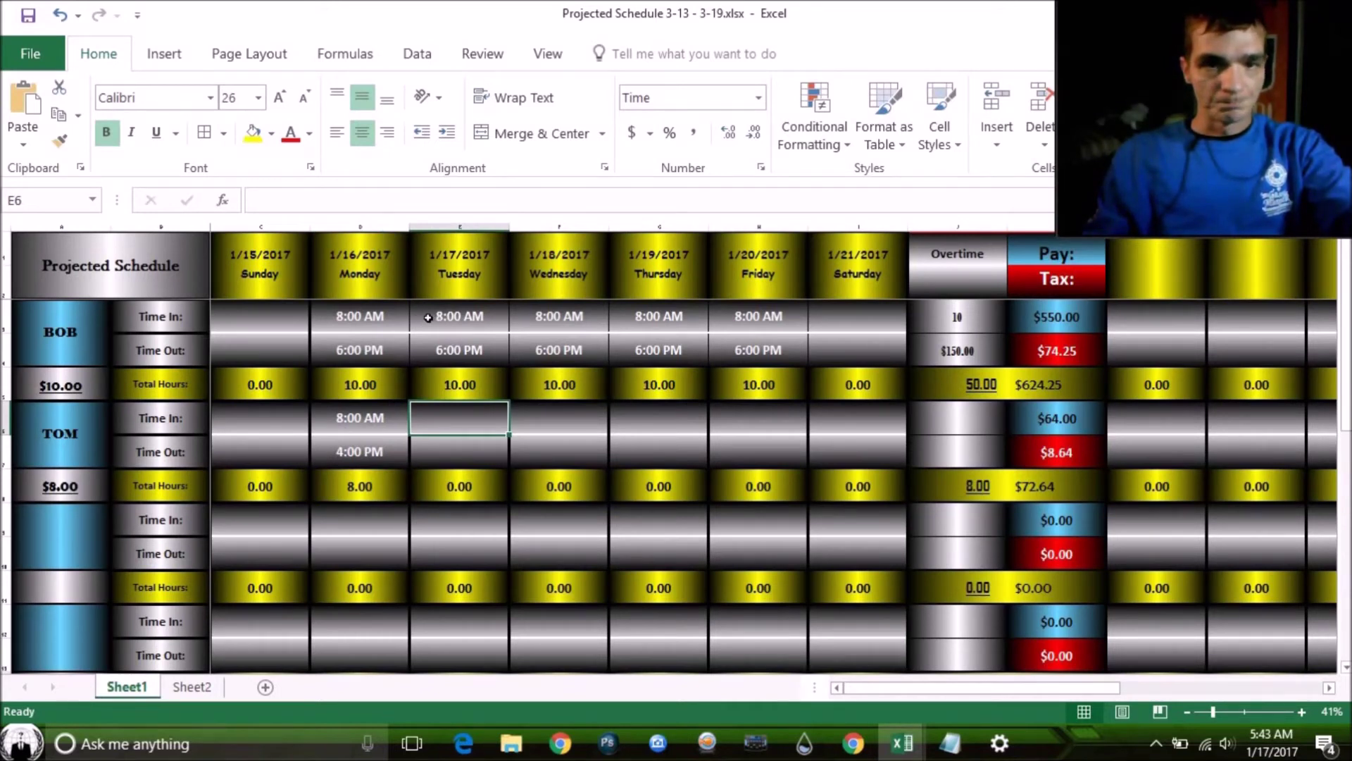
drag(427, 318, 455, 350)
- Copy BOB's Tuesday 8:00 AM–6:00 PM times into TOM's Tuesday cells E6:E7
right_click(454, 350)
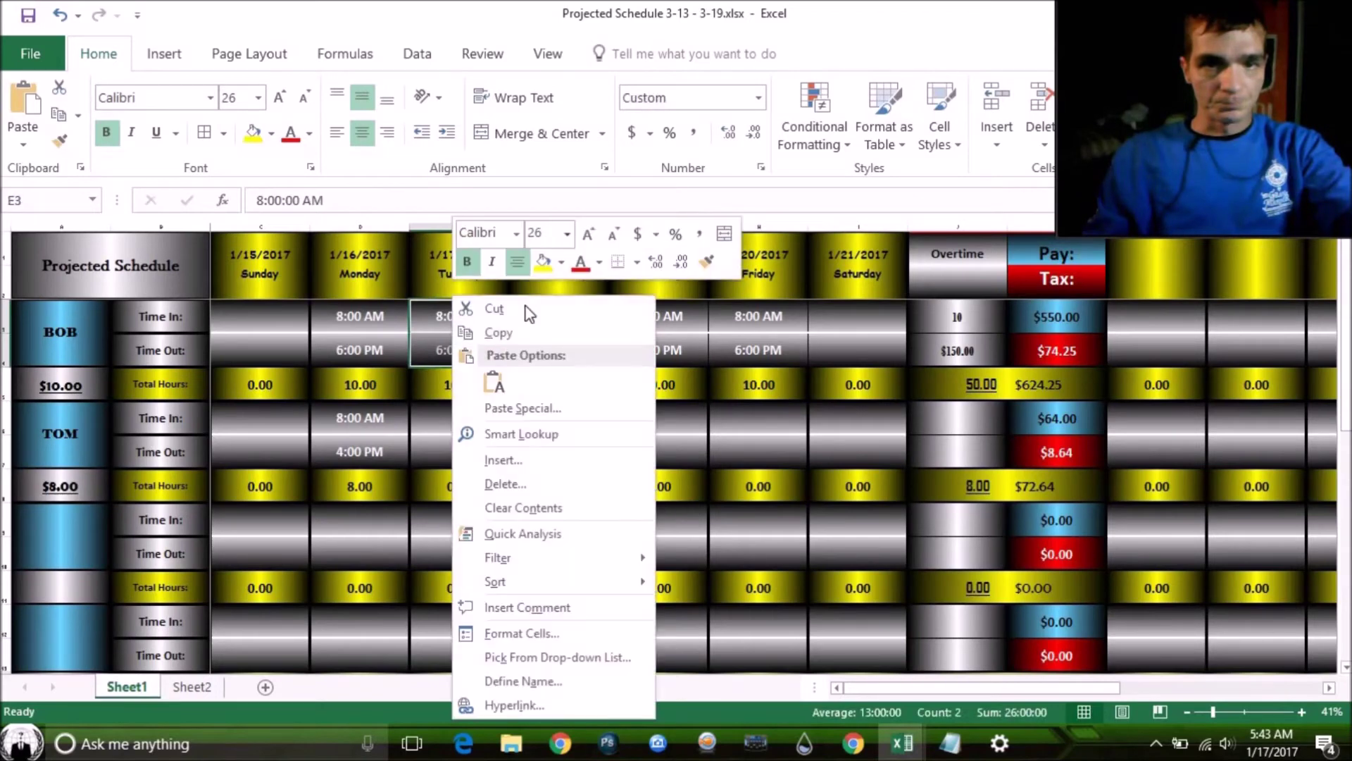
click(502, 333)
click(456, 450)
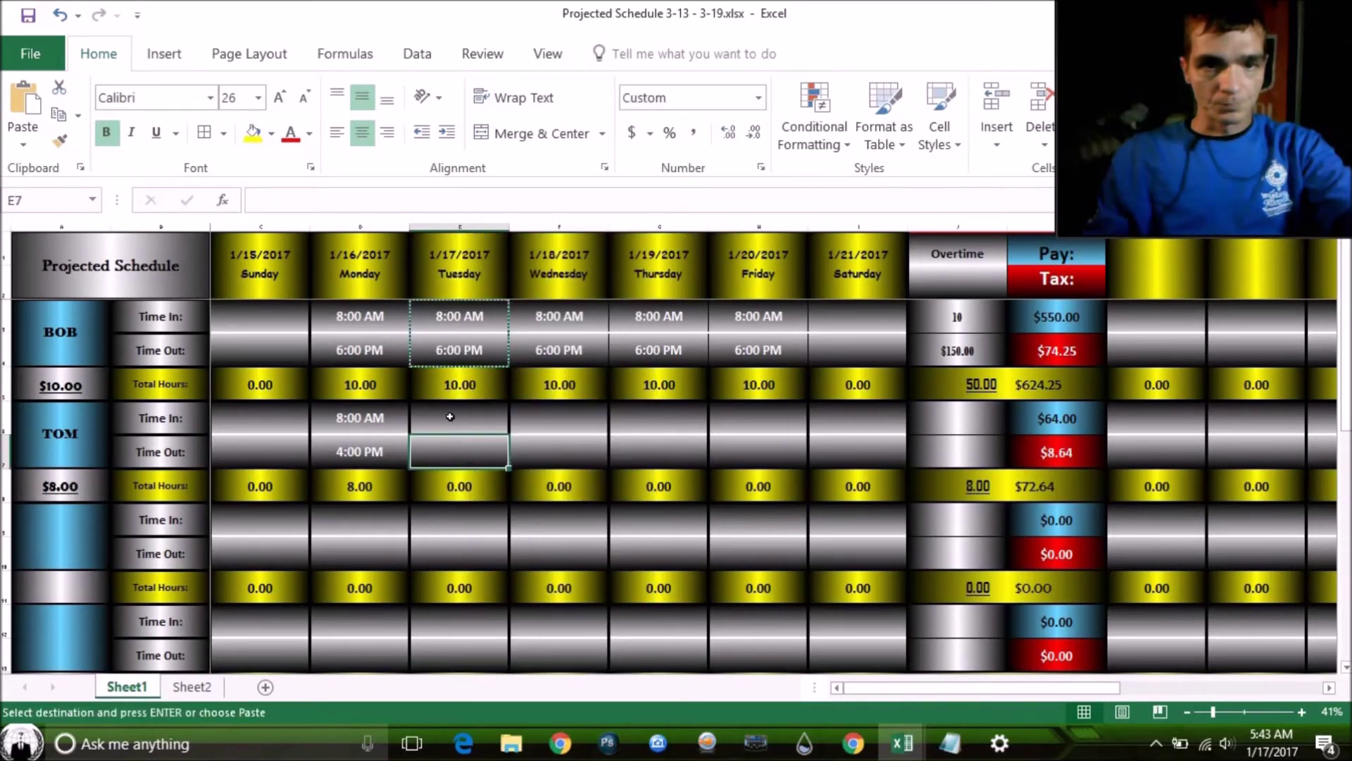
drag(450, 416, 457, 449)
right_click(458, 448)
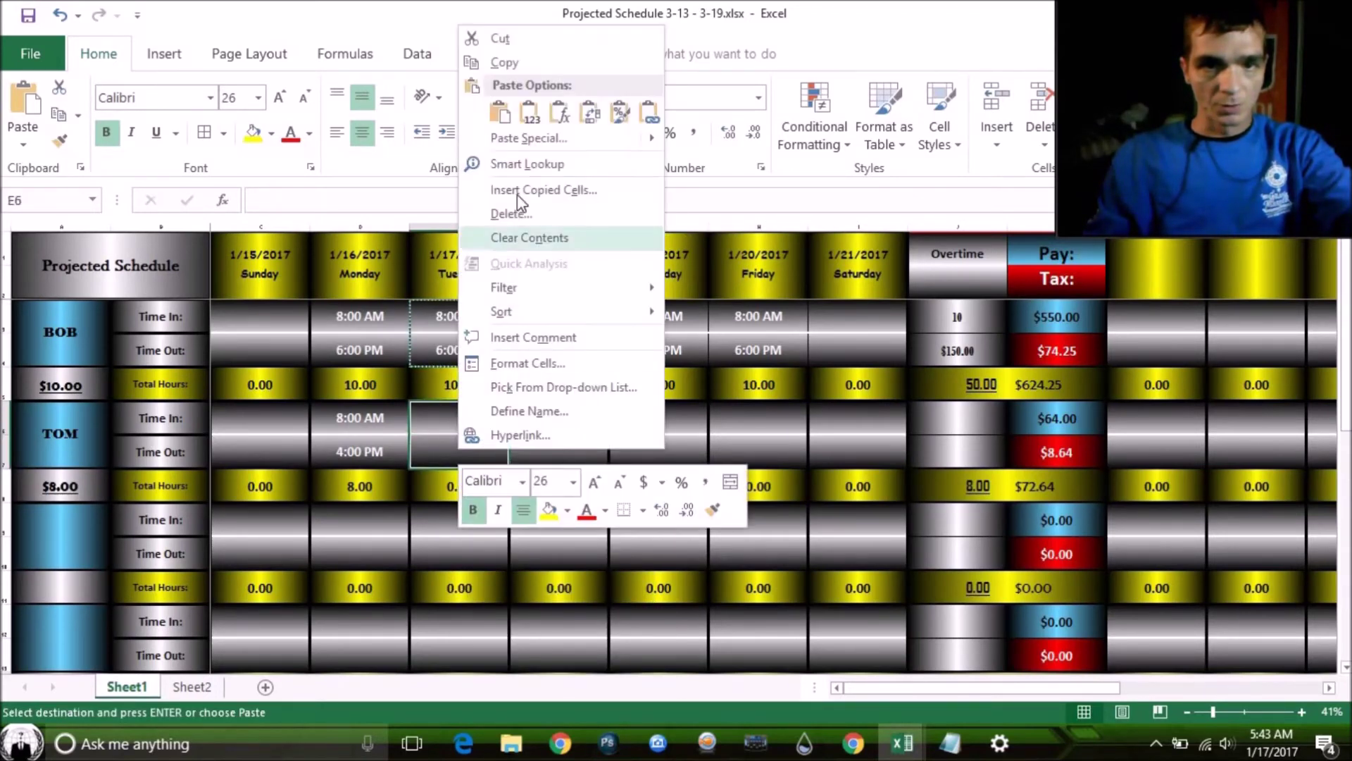
click(505, 112)
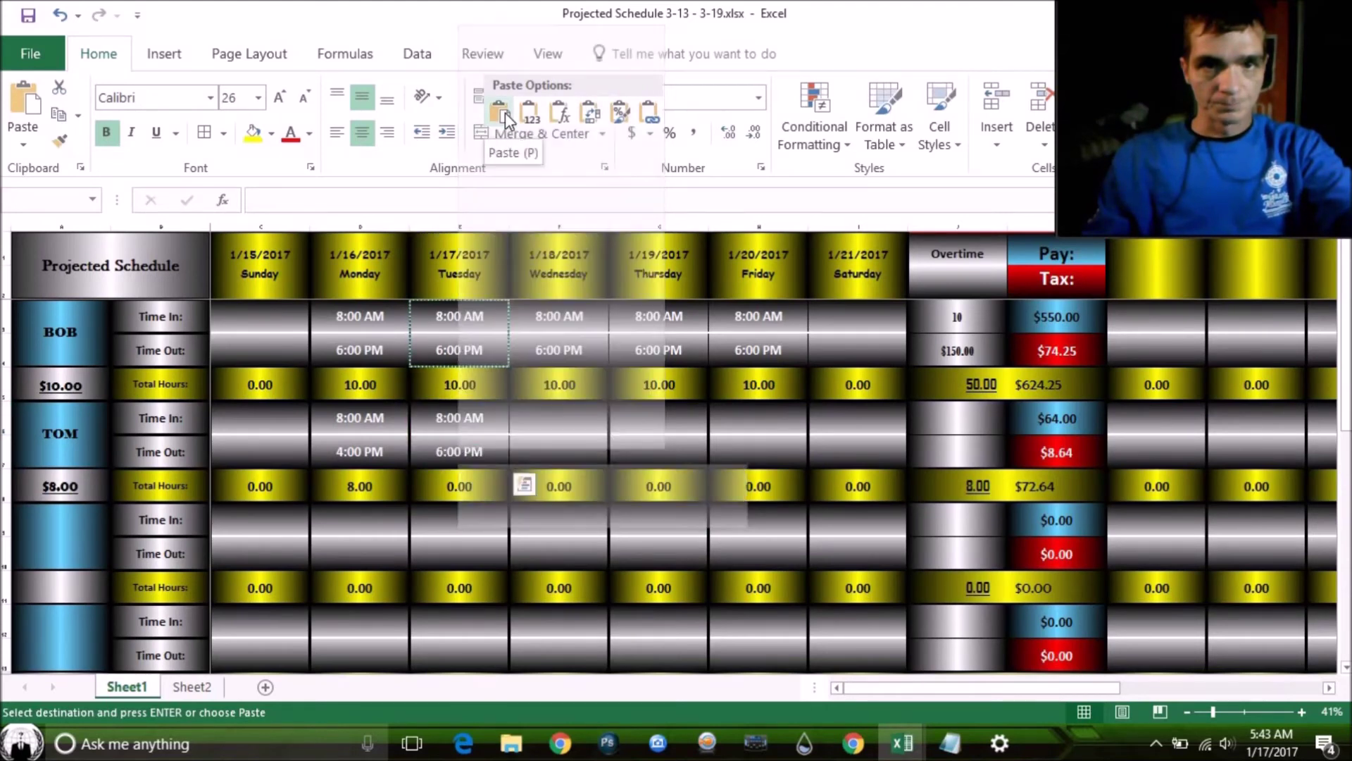
- Fill TOM's Monday start time from D6 across to H6 in hourly steps
click(569, 431)
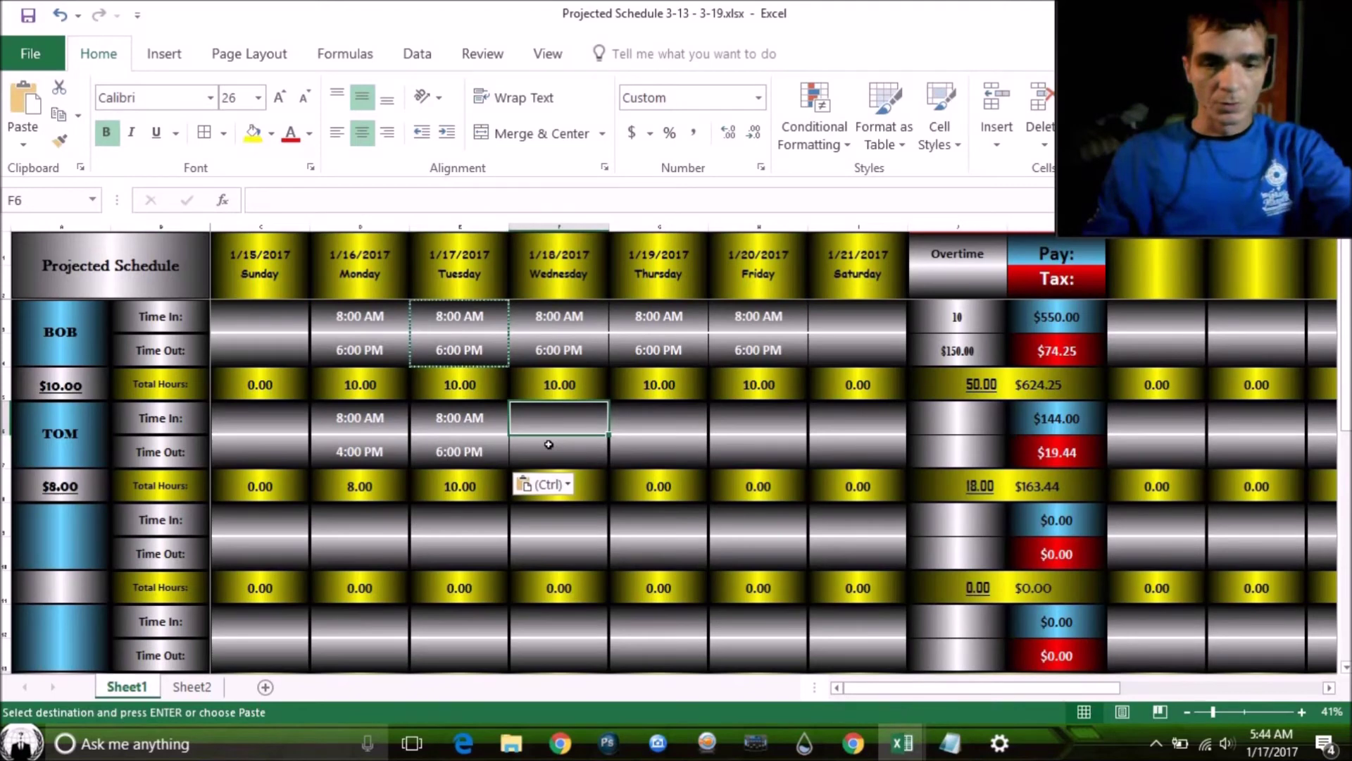
click(395, 430)
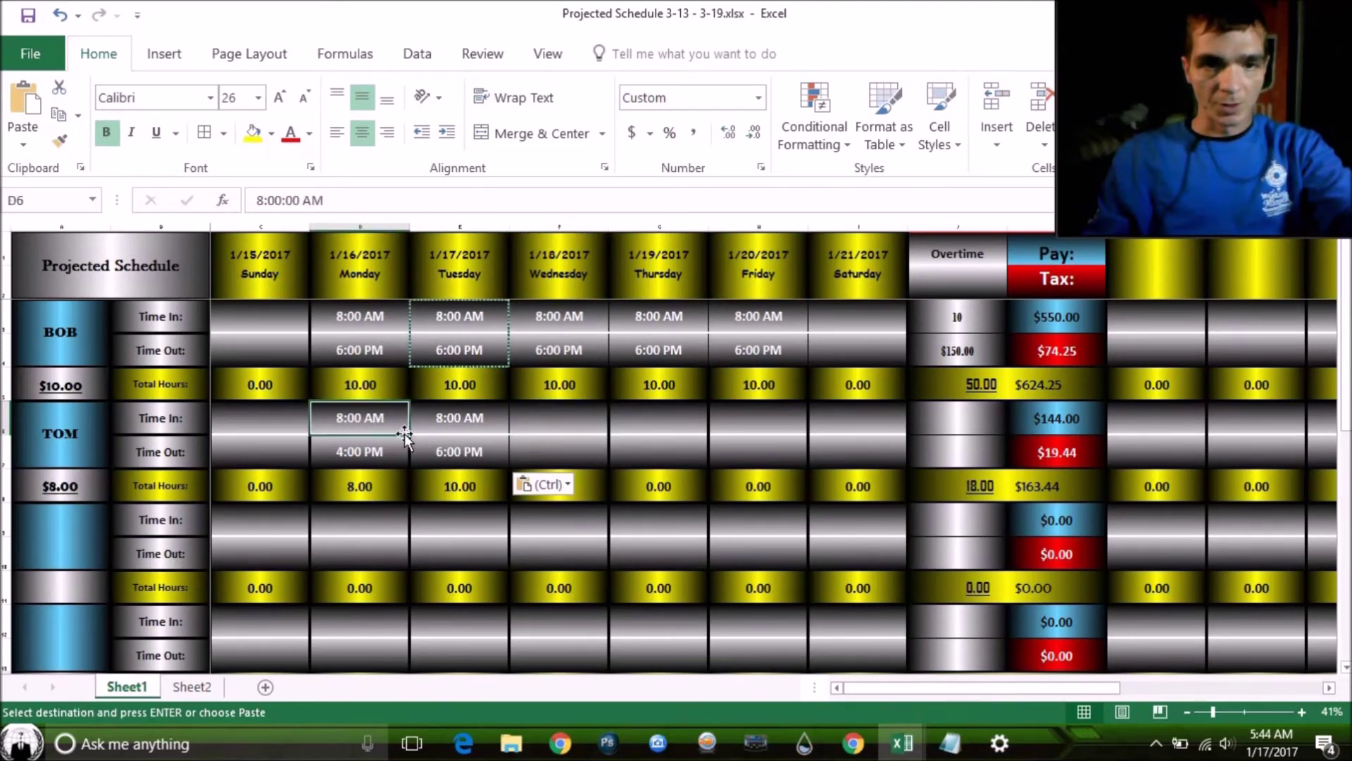
mouse_move(405, 433)
mouse_down()
mouse_move(517, 429)
mouse_move(406, 431)
mouse_up()
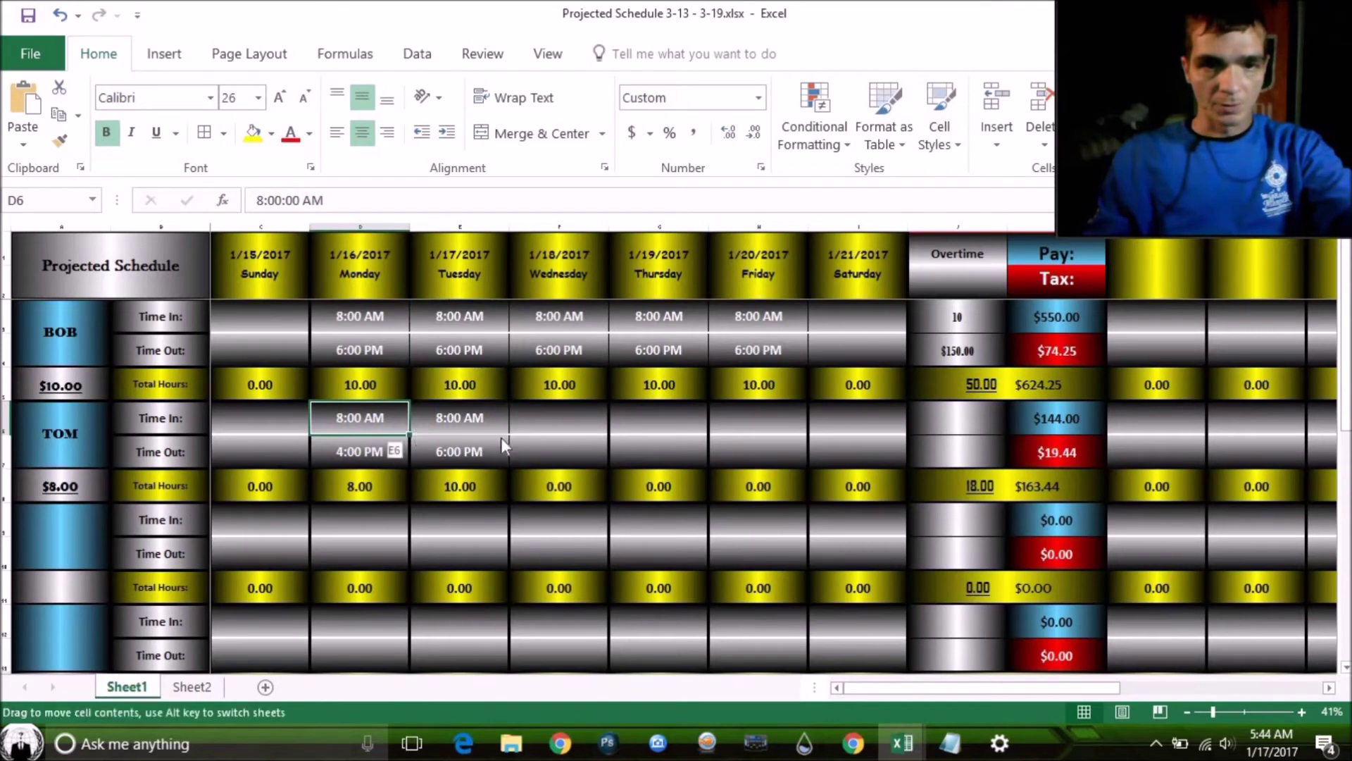
drag(500, 437, 789, 436)
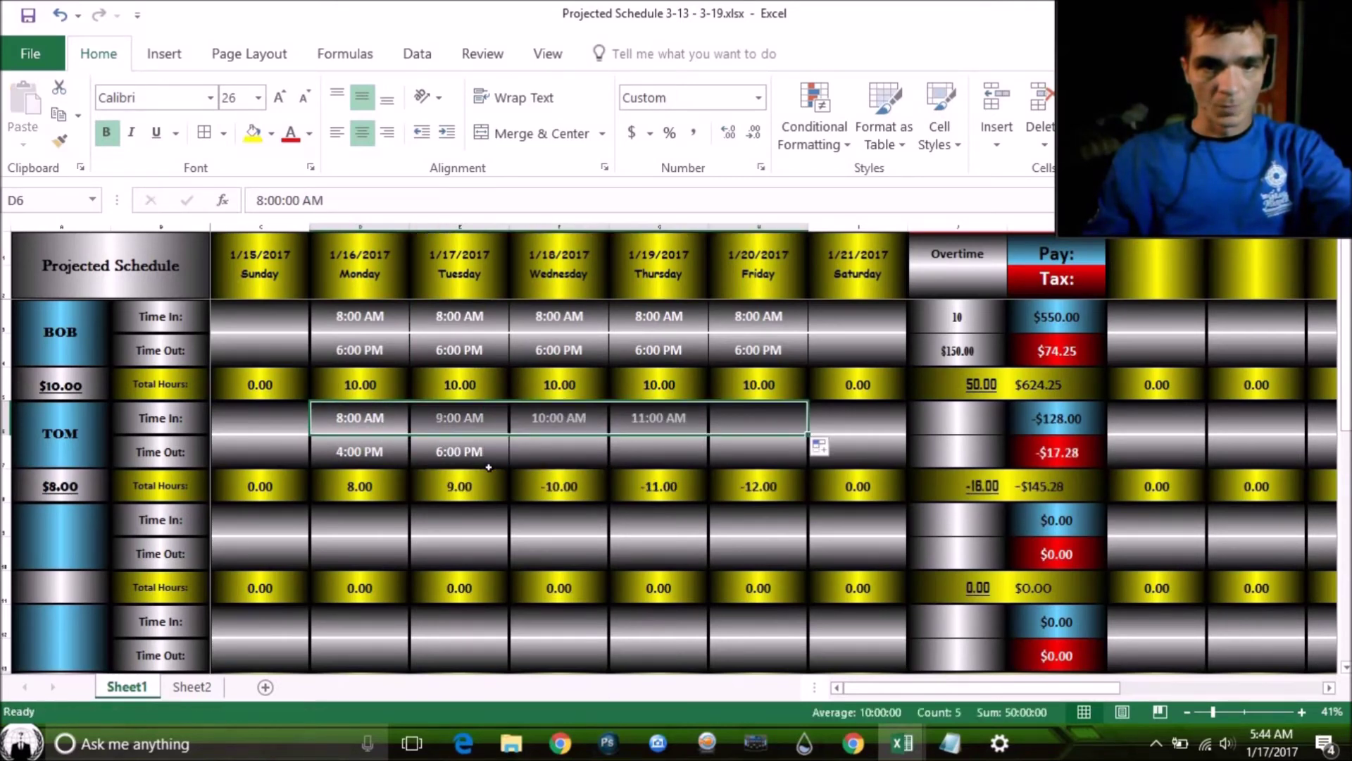
- Copy TOM's Monday 4:00 PM end time into his Wednesday end time
click(545, 454)
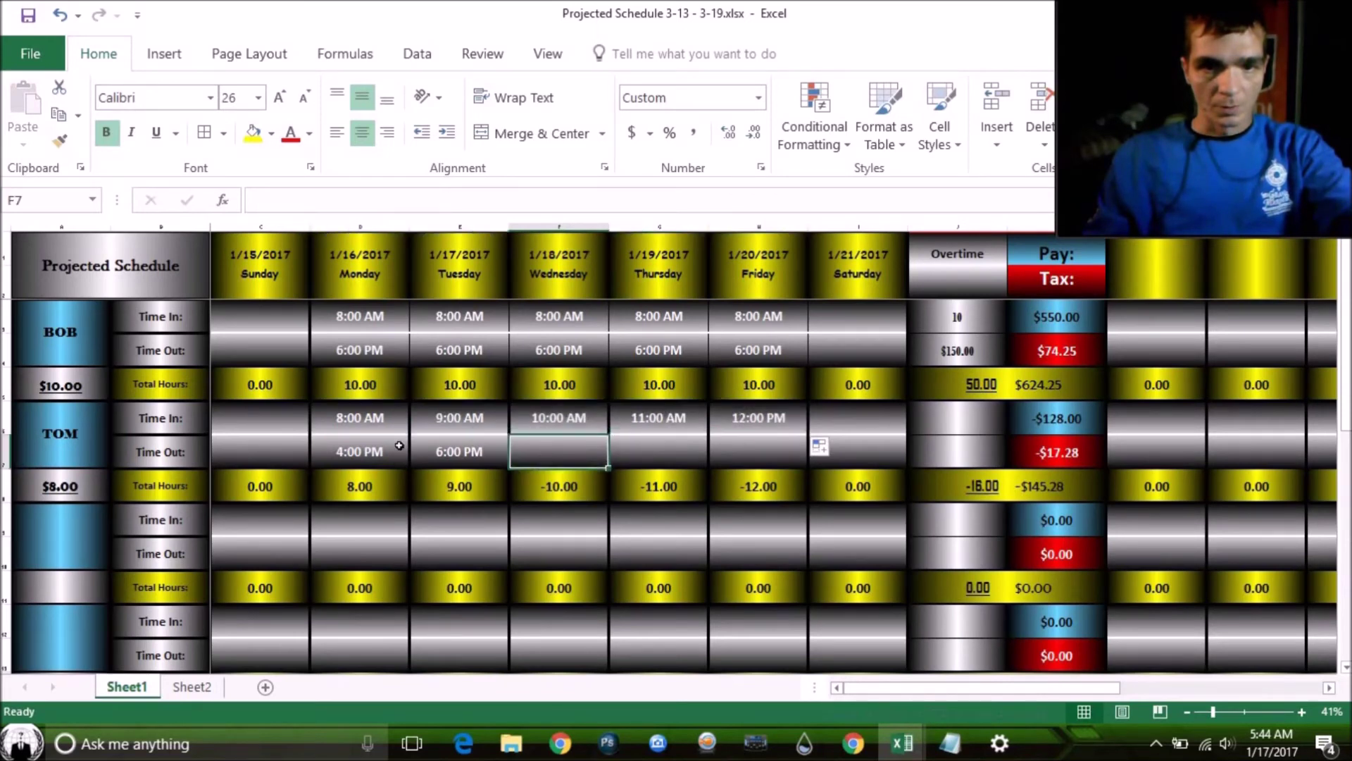
click(383, 453)
right_click(385, 454)
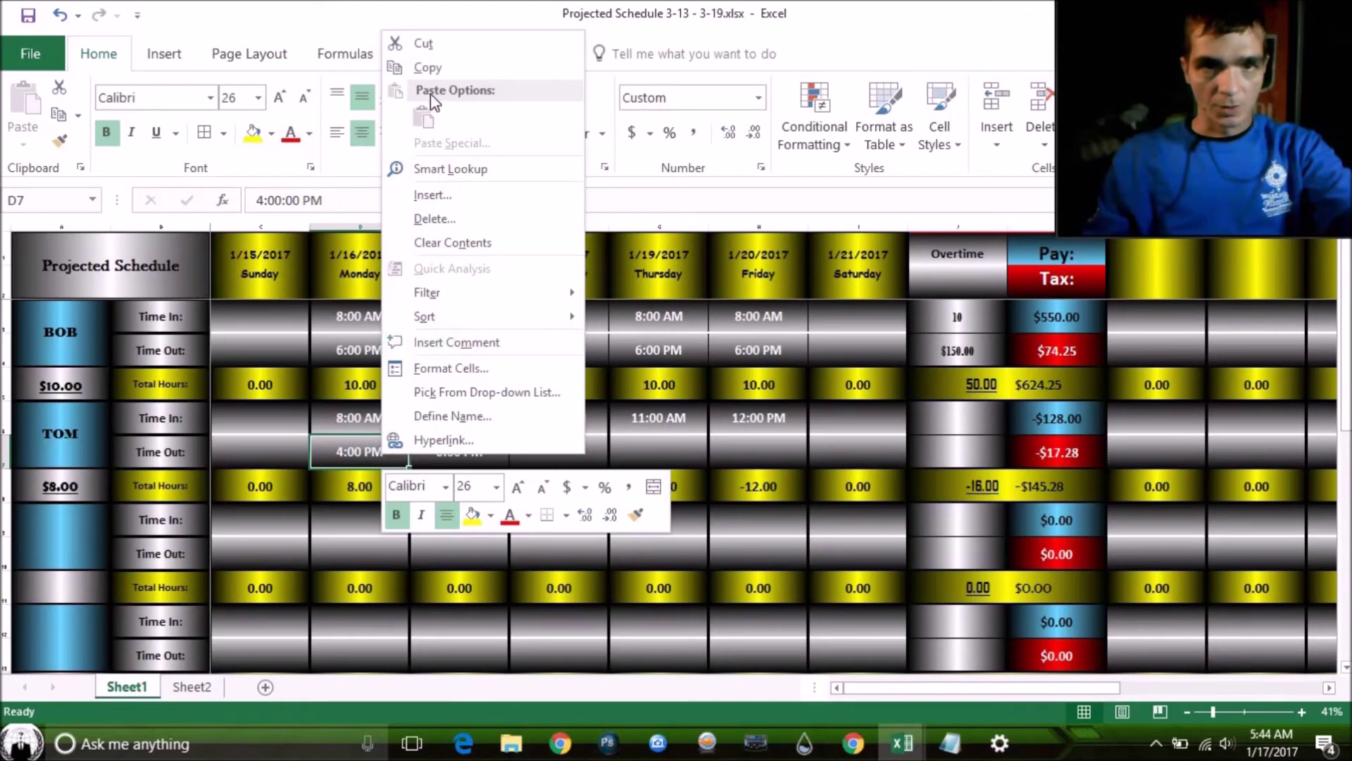
click(427, 69)
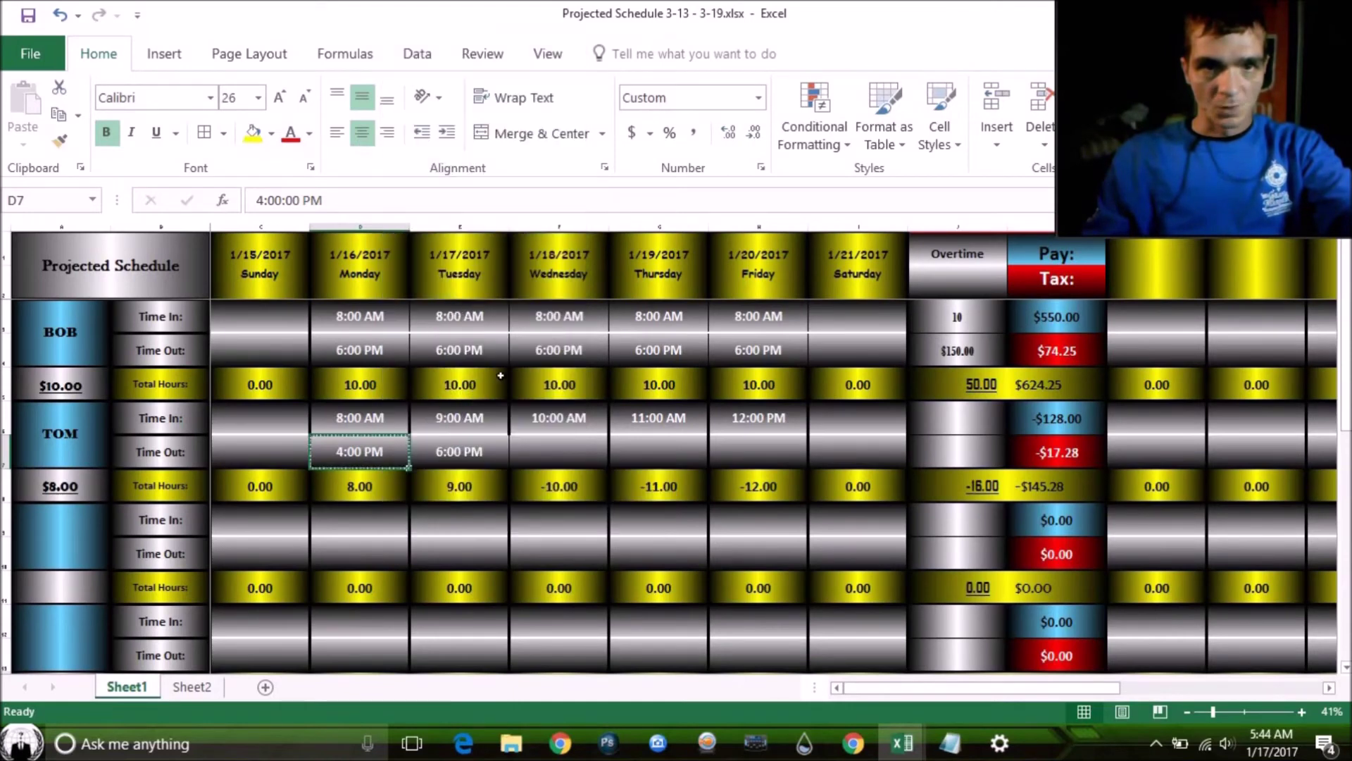
click(563, 450)
right_click(563, 452)
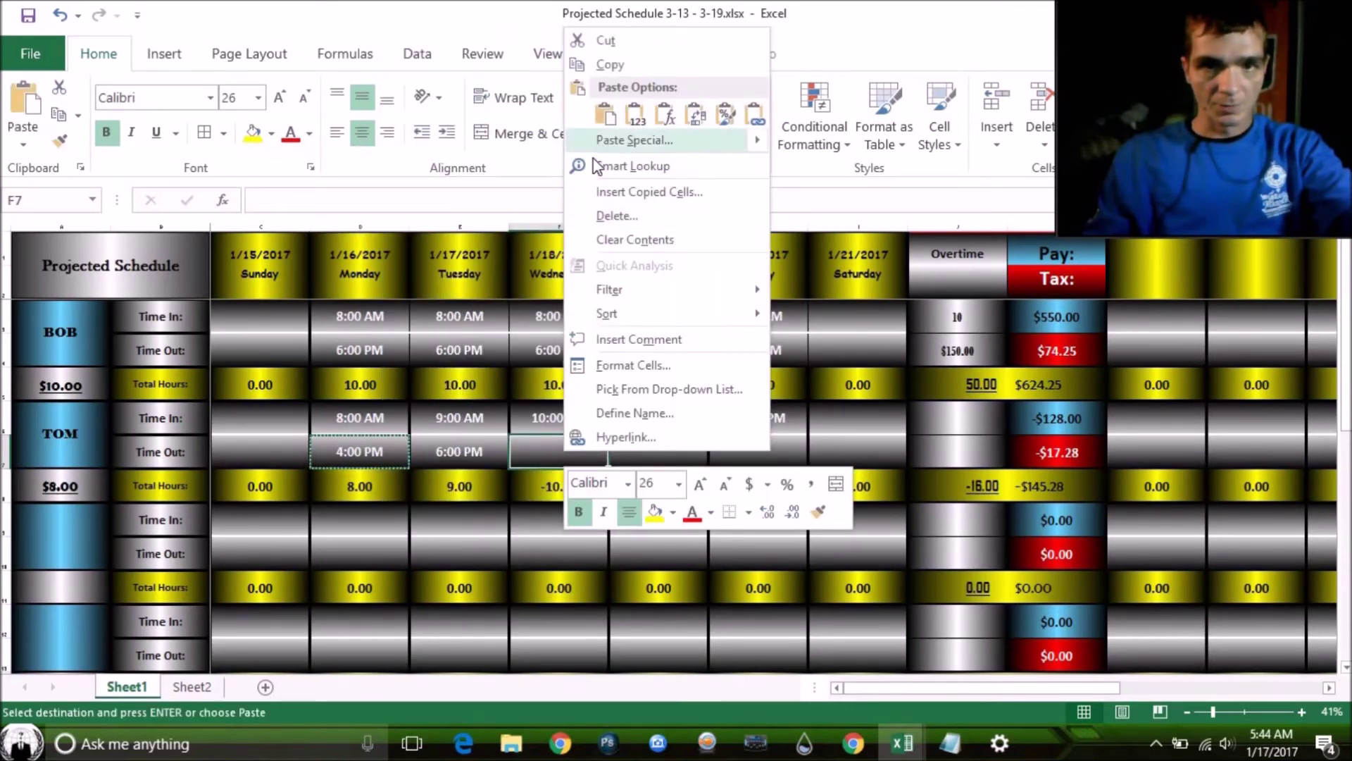
click(598, 117)
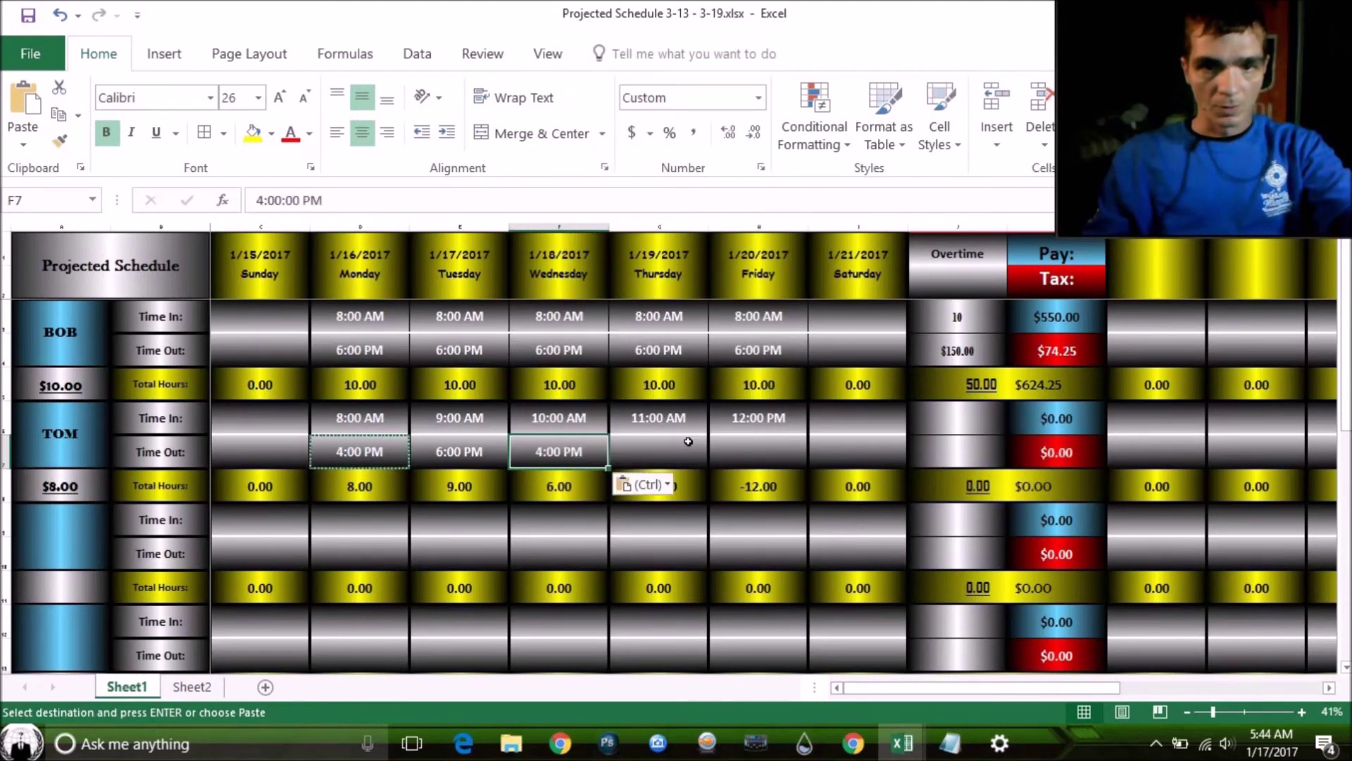
- Enter 7:00 PM as TOM's Thursday clock-out in G7
click(667, 451)
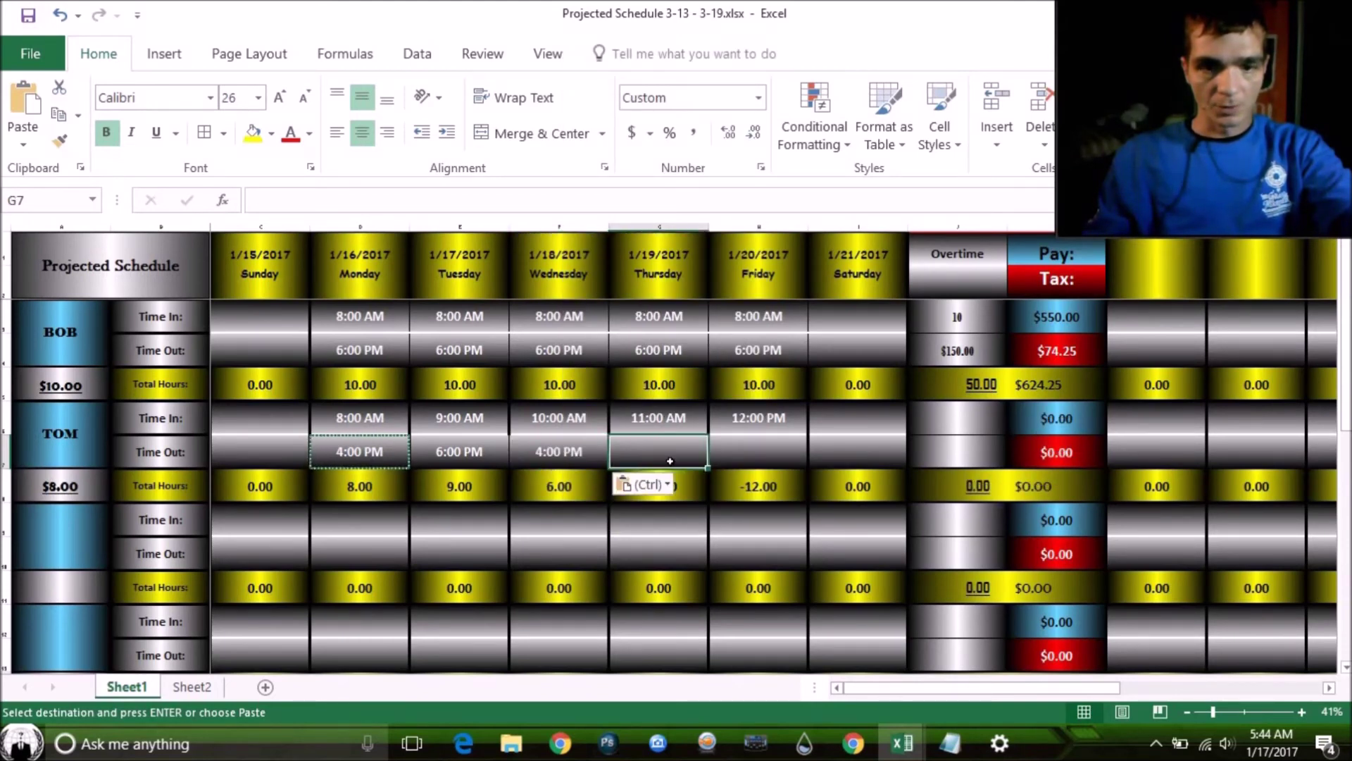
text(7)
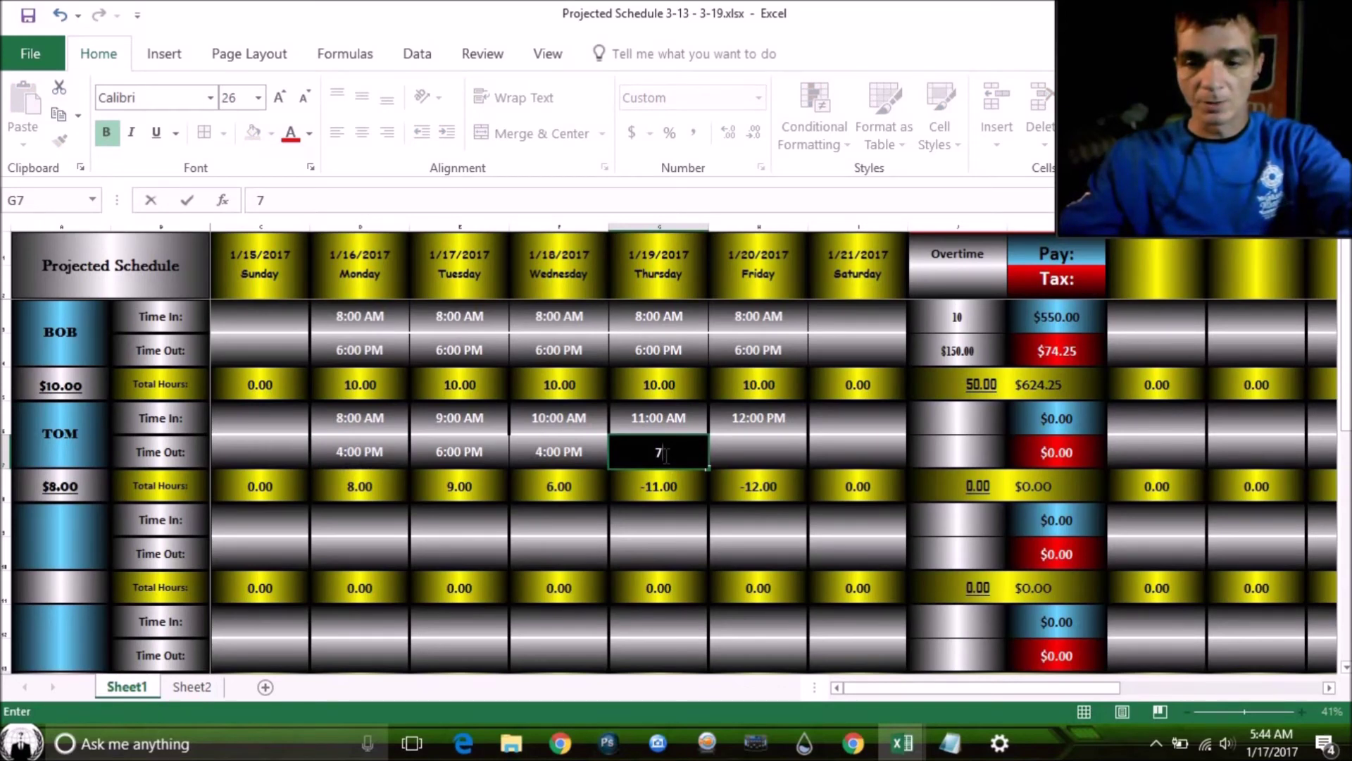
text(:00)
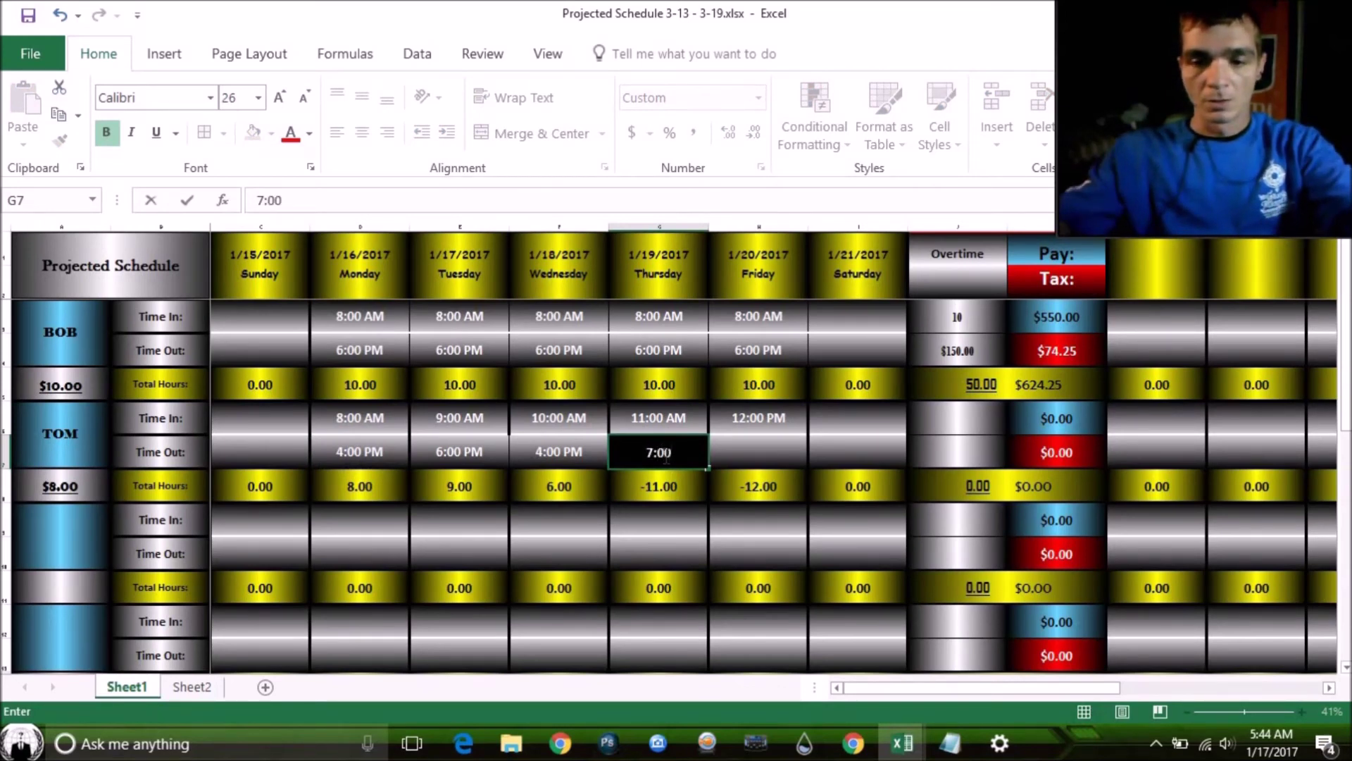
text( pm)
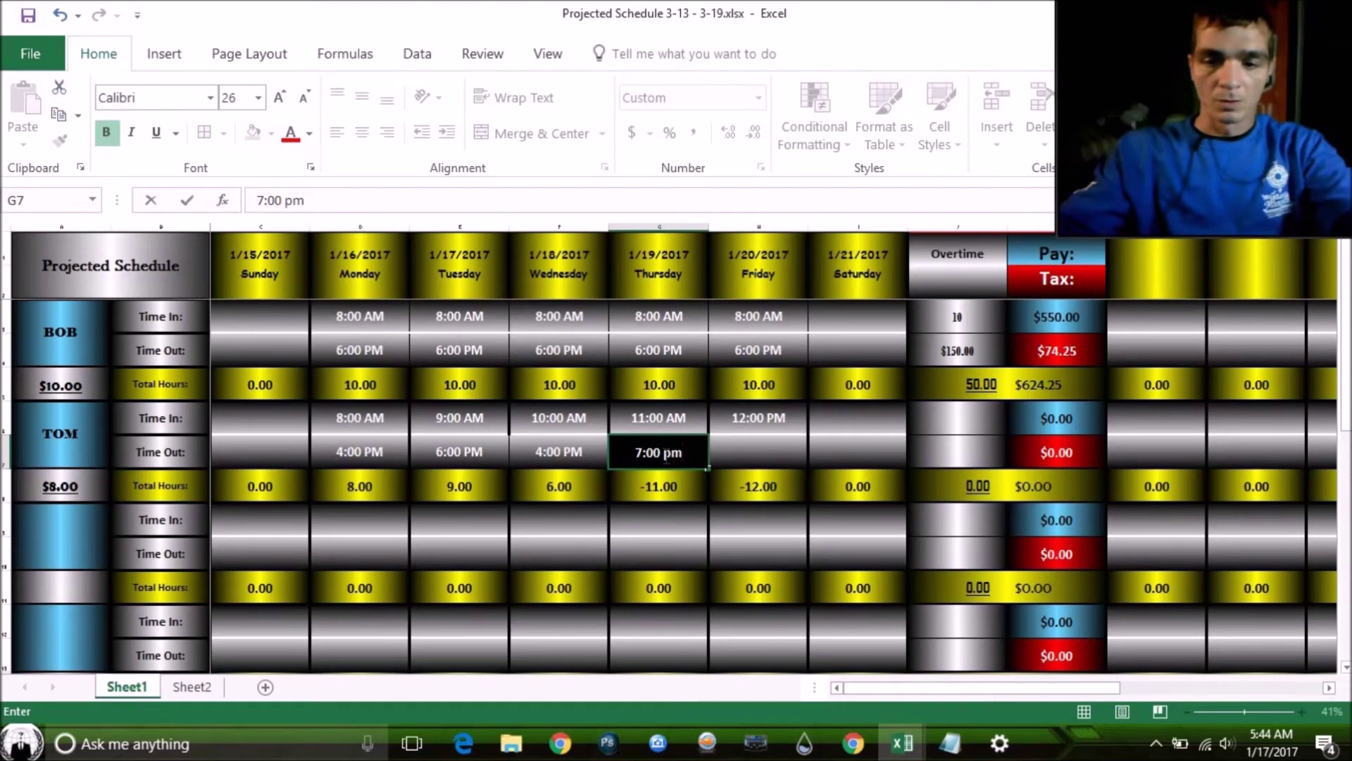
key(Return)
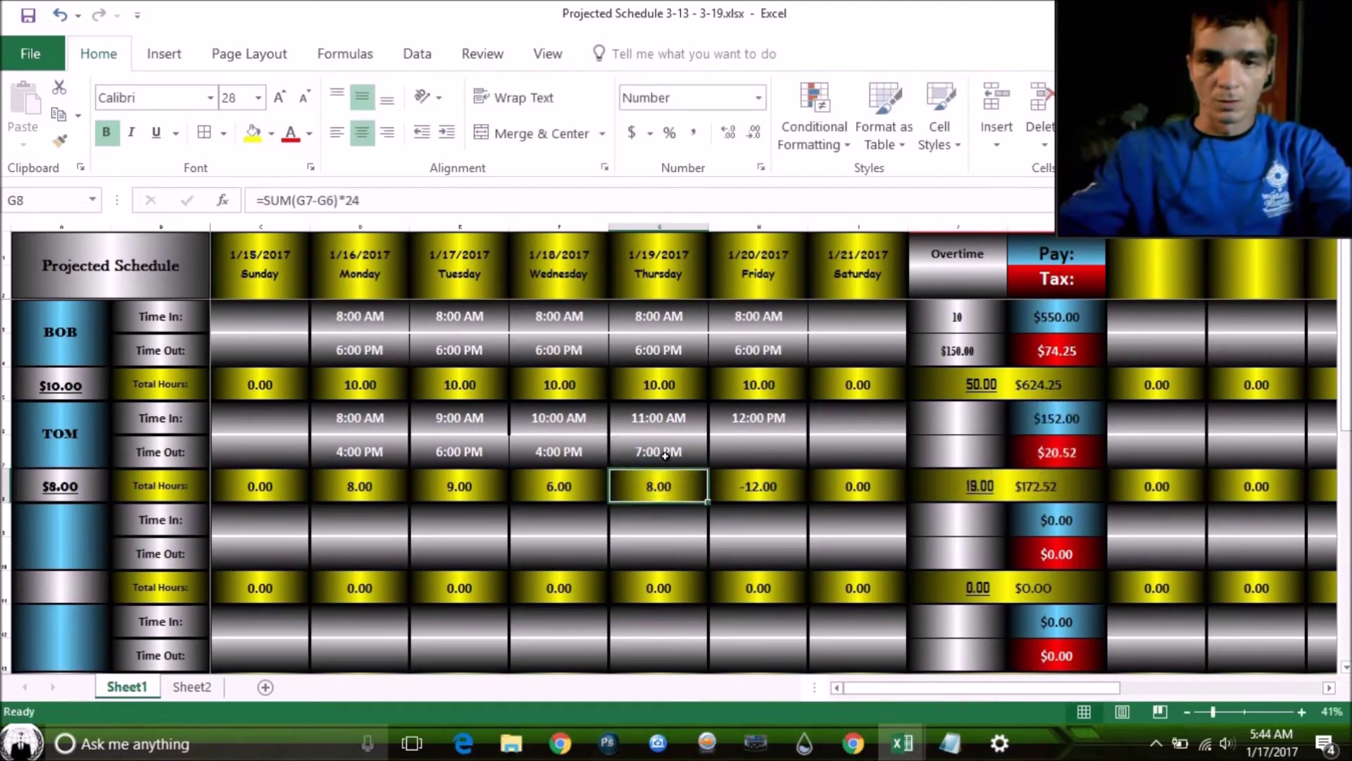
click(784, 451)
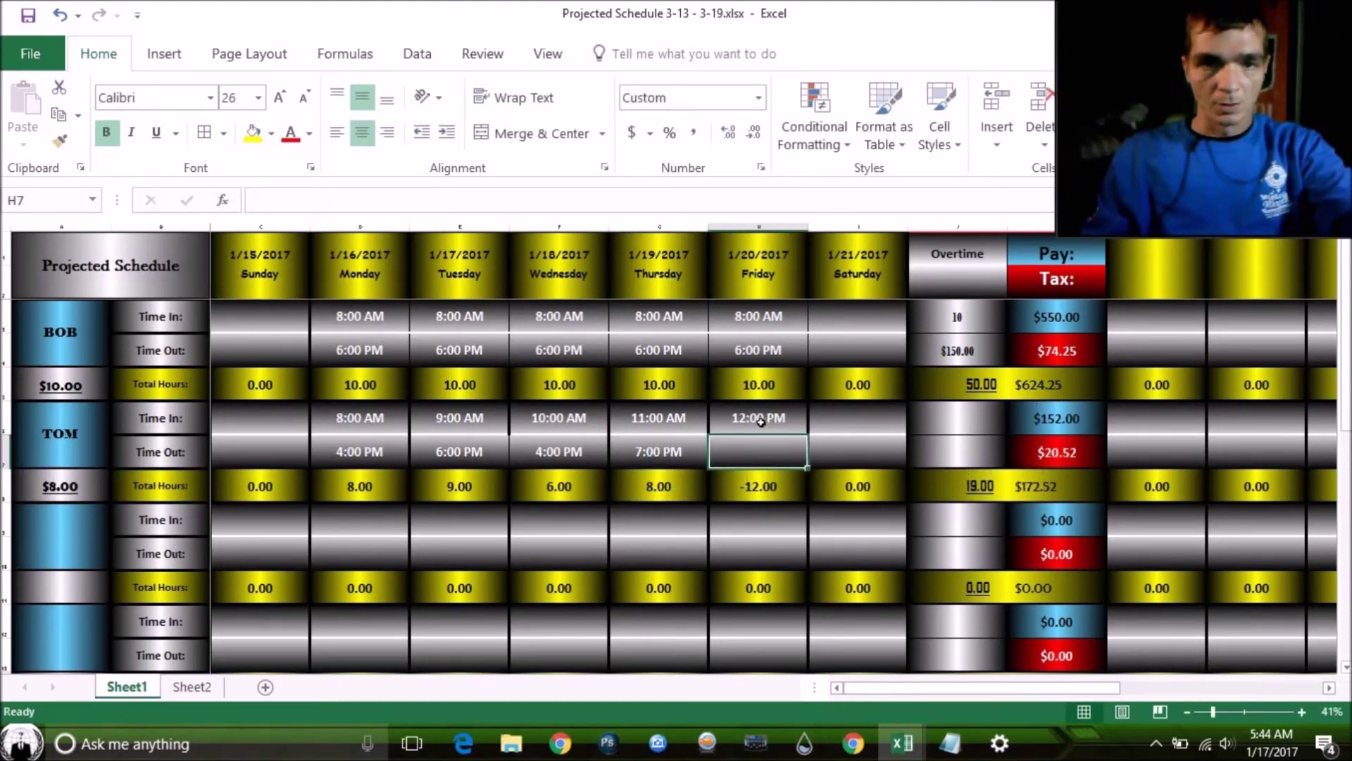
- Change TOM's Wednesday start time in F6 to 8:00 AM
click(445, 421)
drag(323, 422, 416, 426)
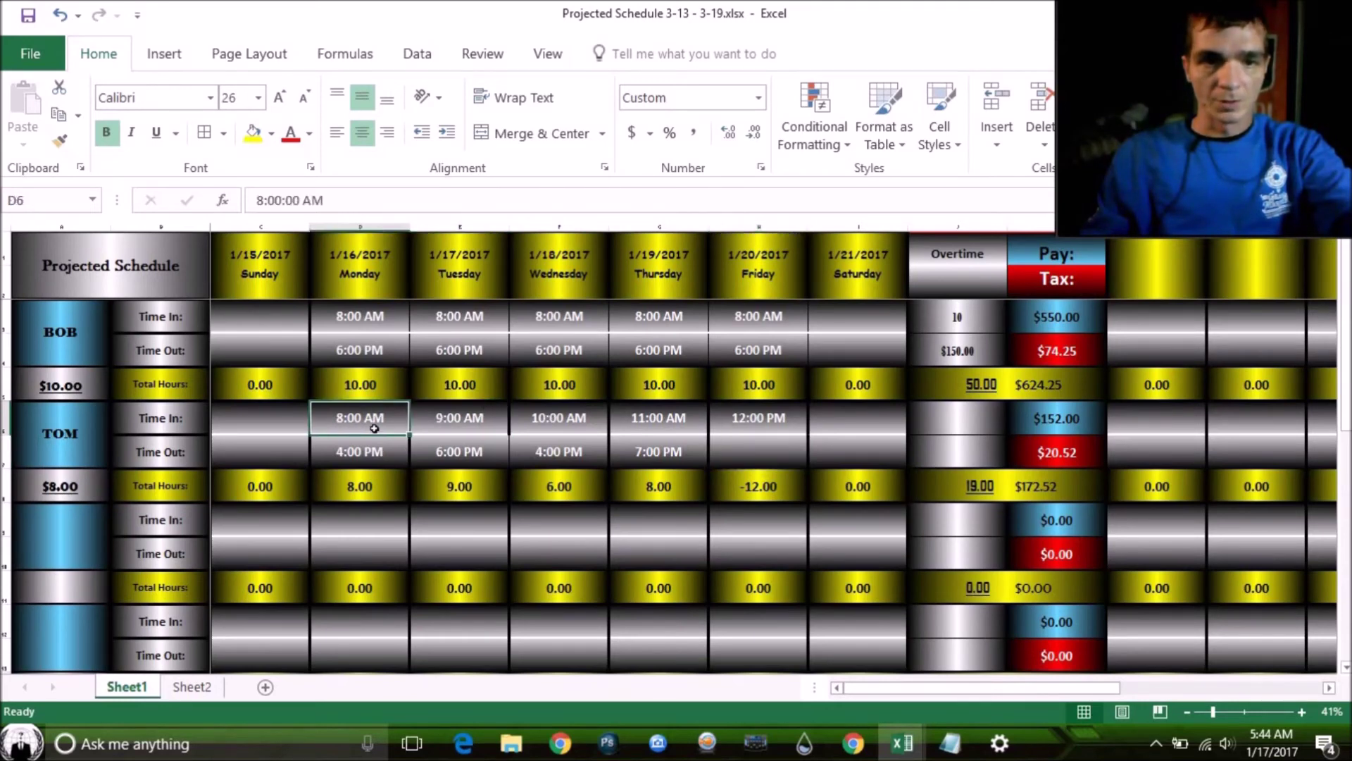
click(469, 434)
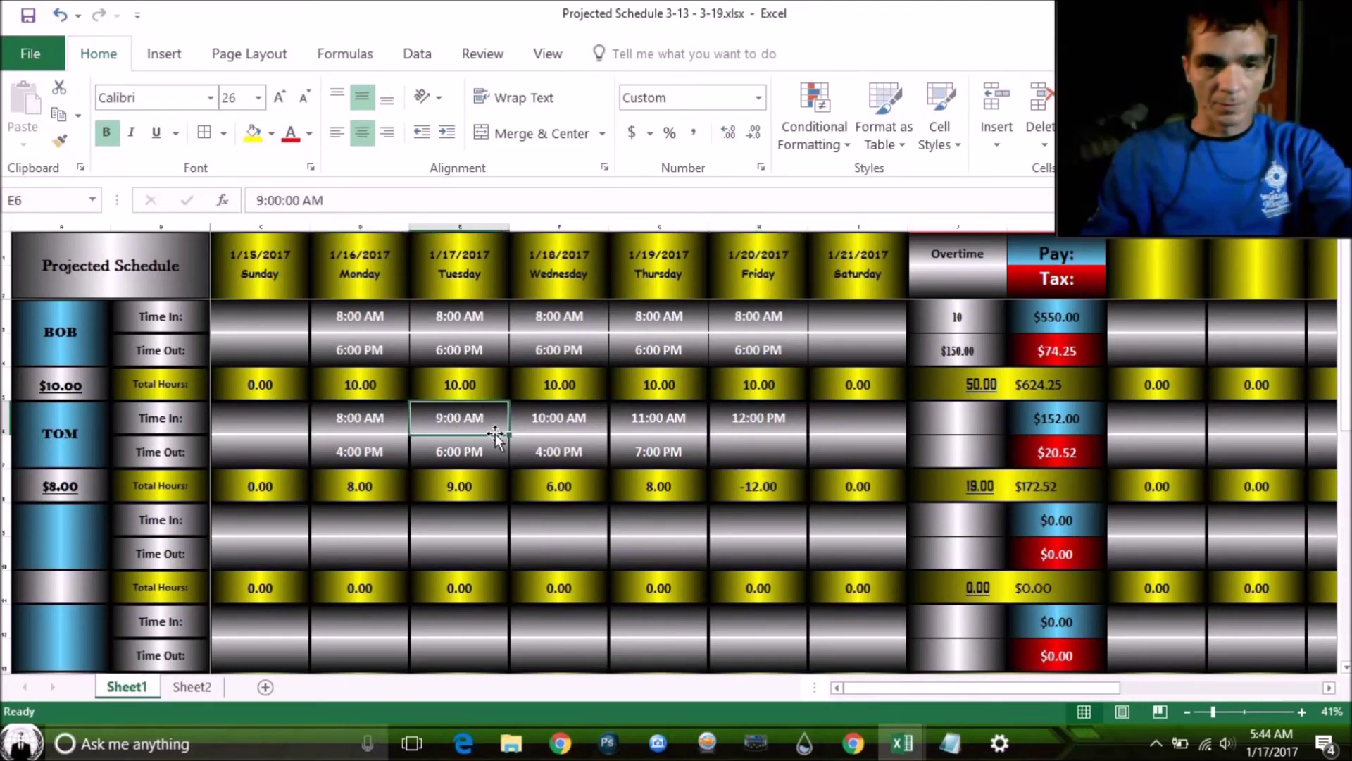
click(361, 420)
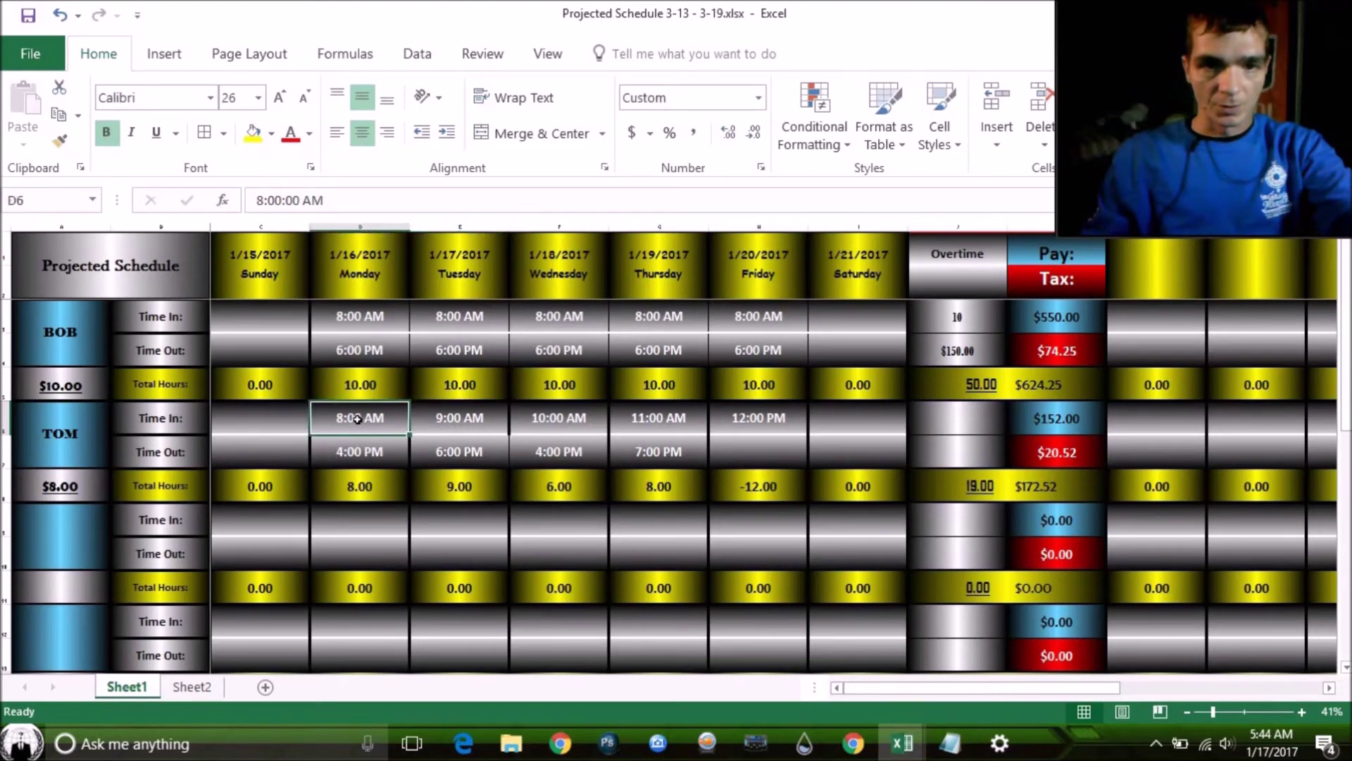
click(463, 420)
key(Right)
key(Right)
key(Right)
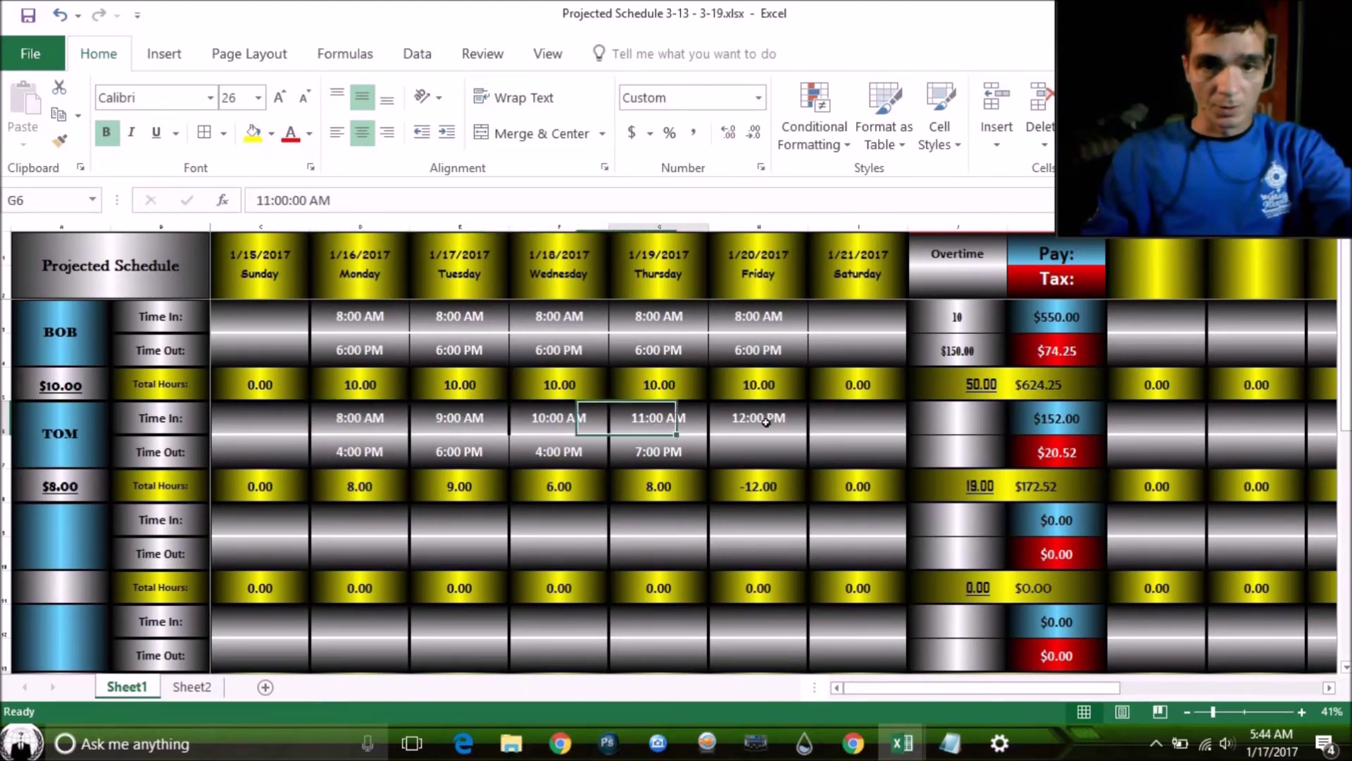
click(590, 421)
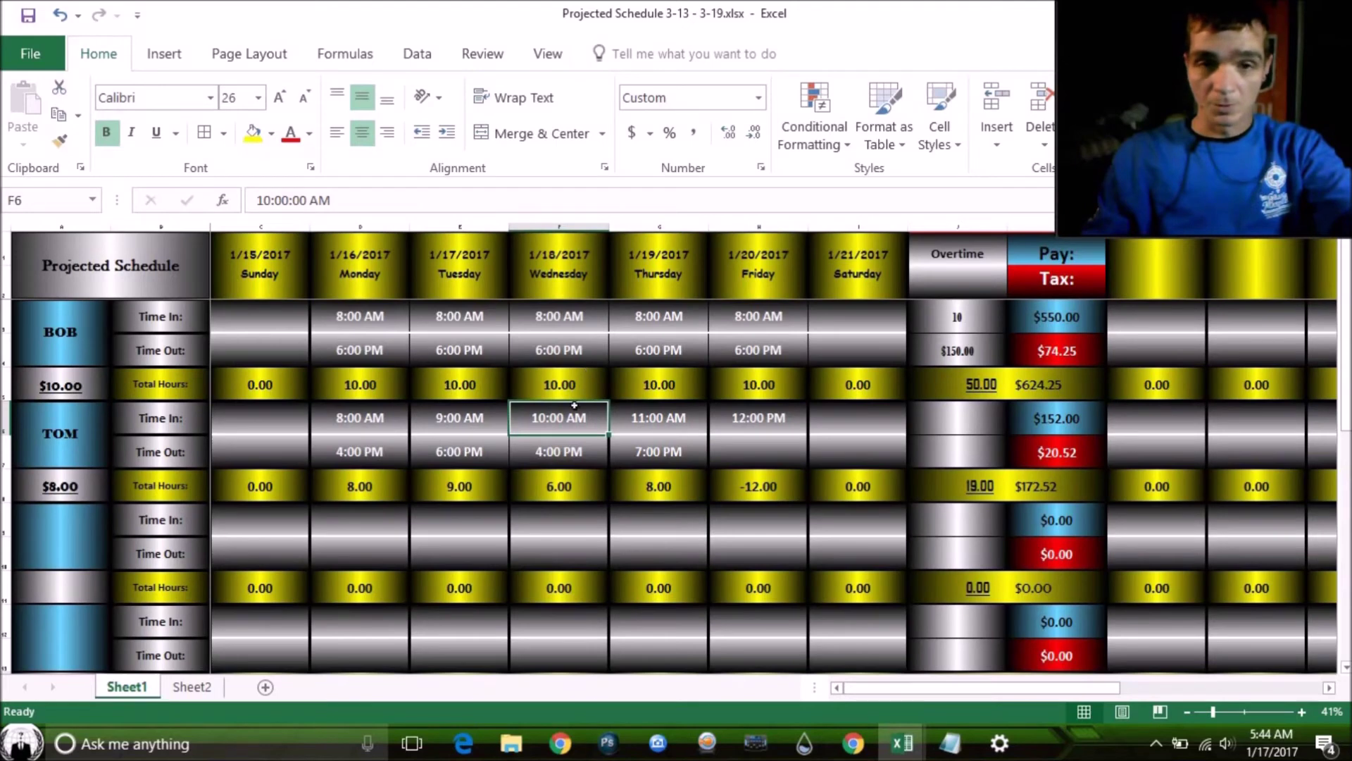
click(266, 201)
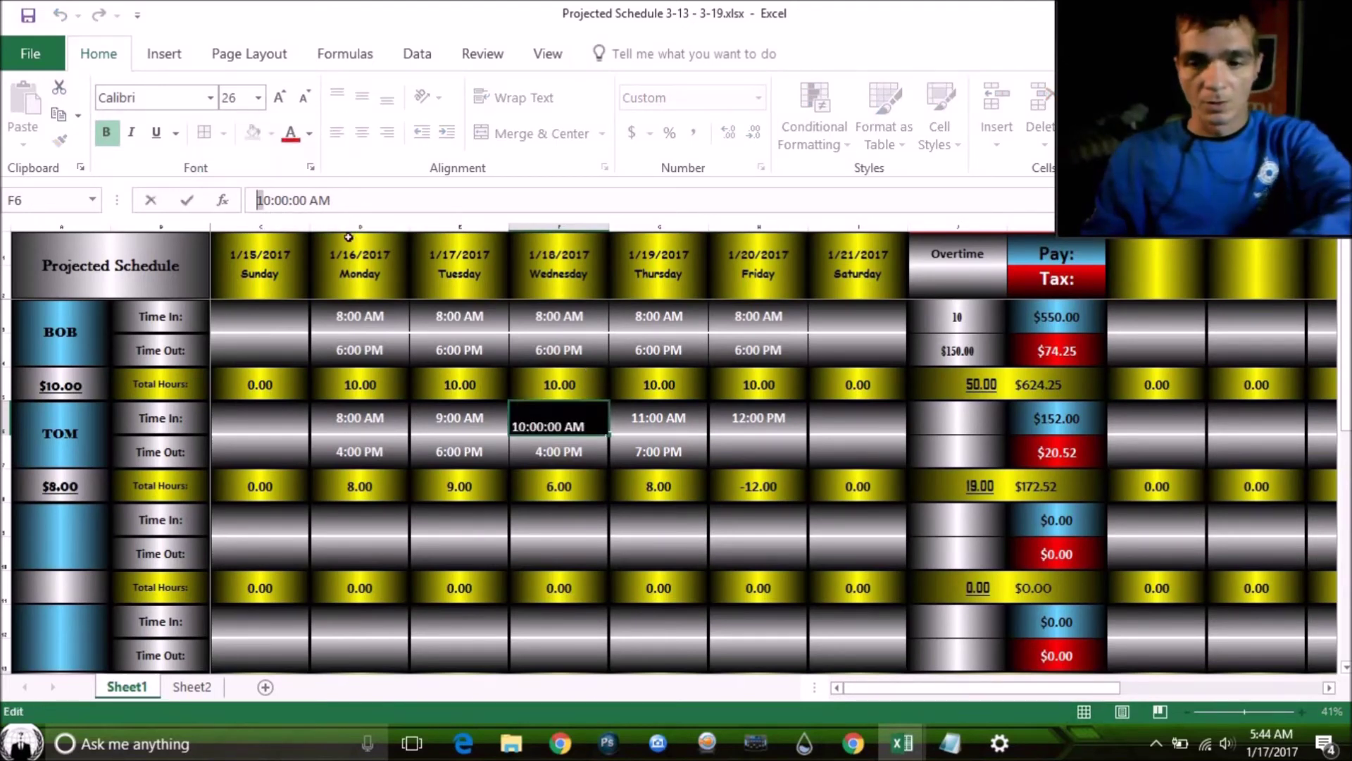
key(Delete)
key(Delete)
text(8)
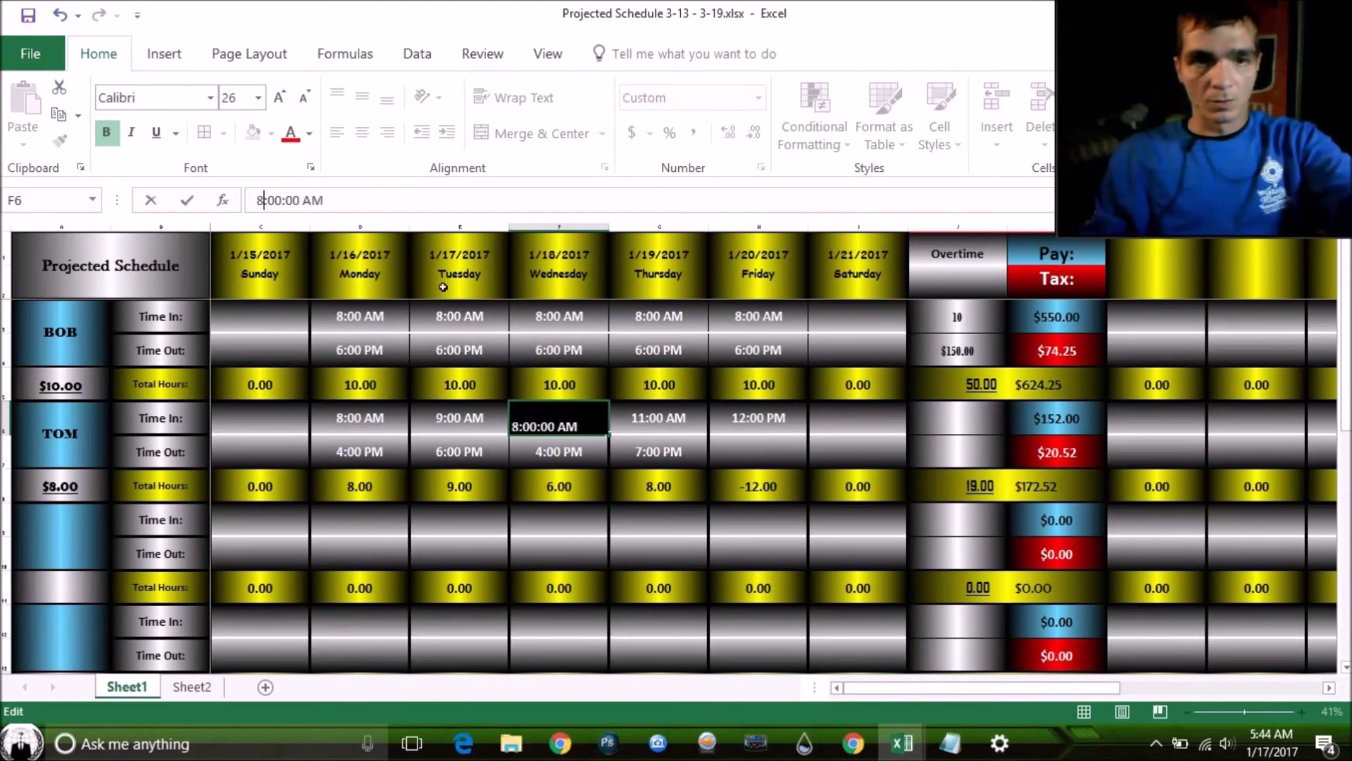
click(676, 412)
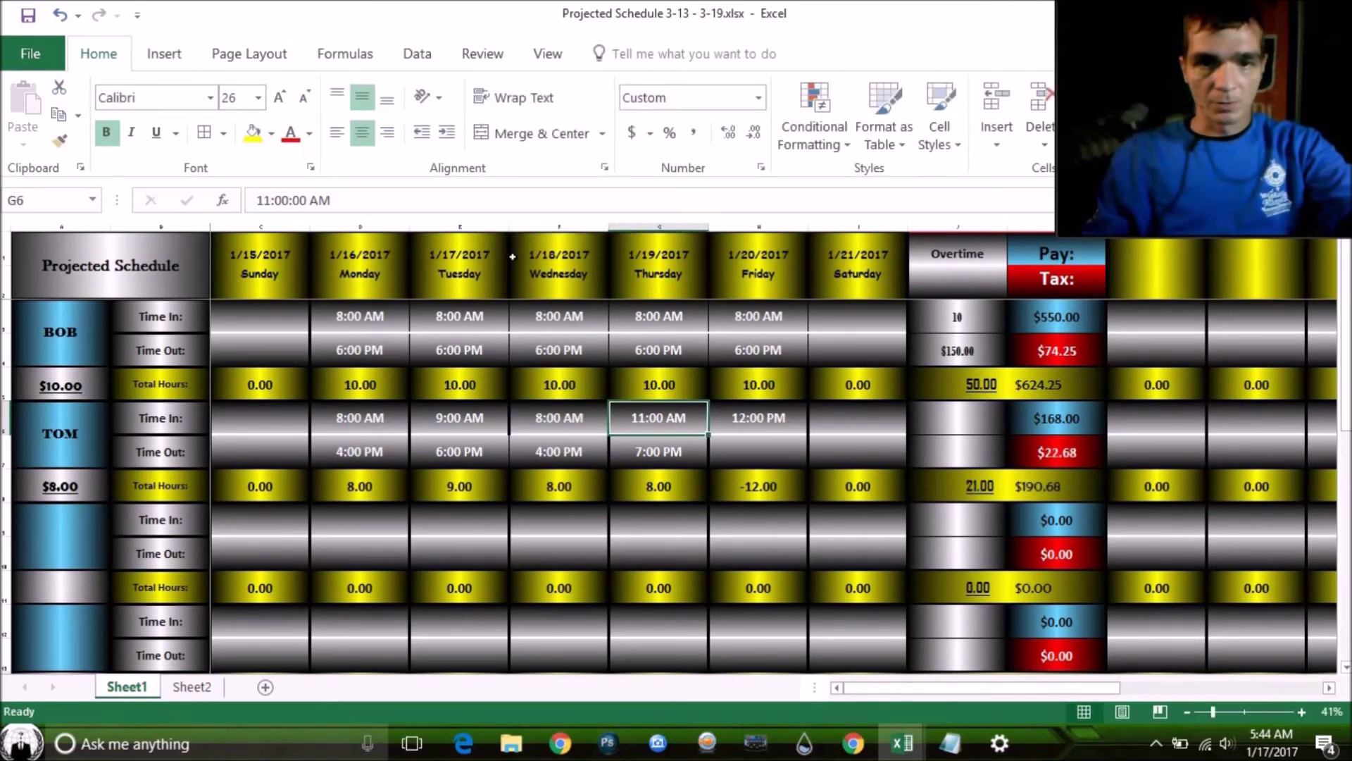
- Set Thursday's start in G6 to 8:00 AM and fill Friday's start in H6 as 9:00 AM
click(268, 201)
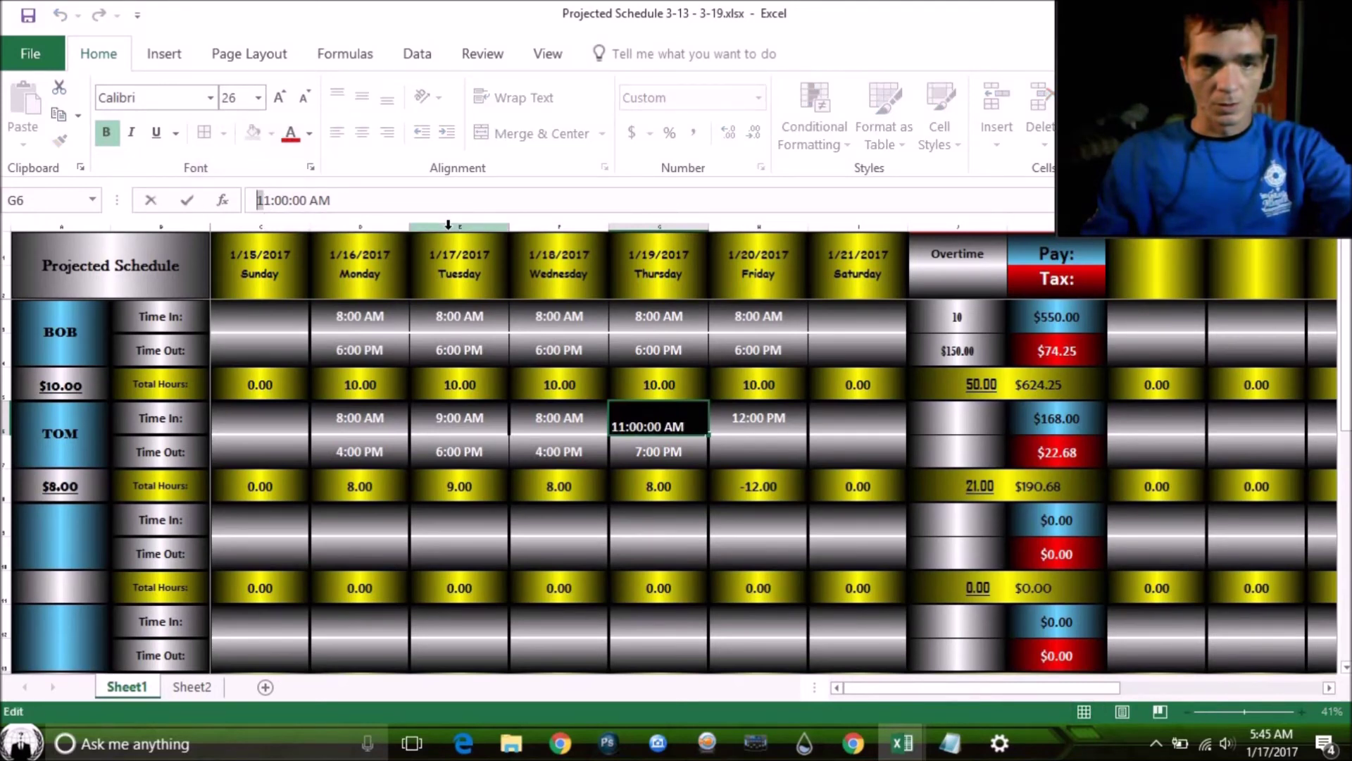
key(Delete)
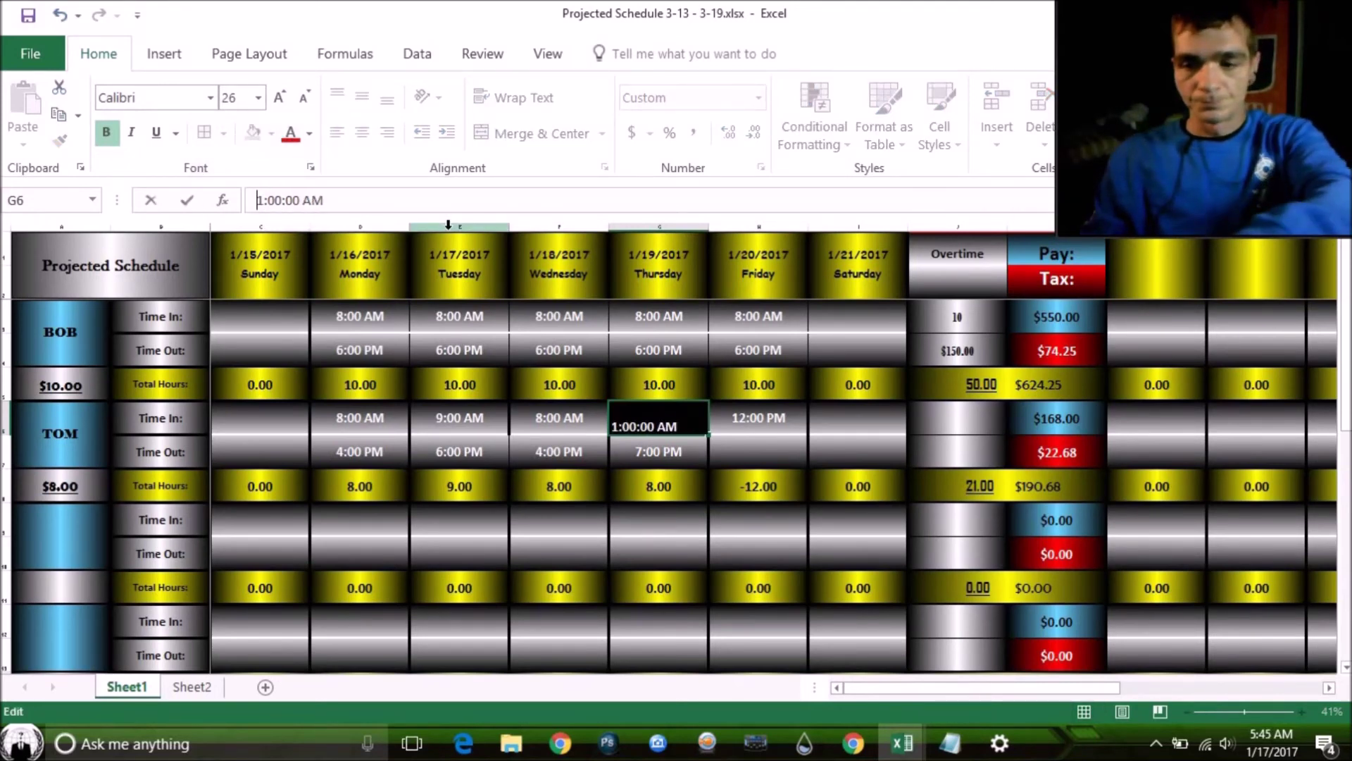
key(Delete)
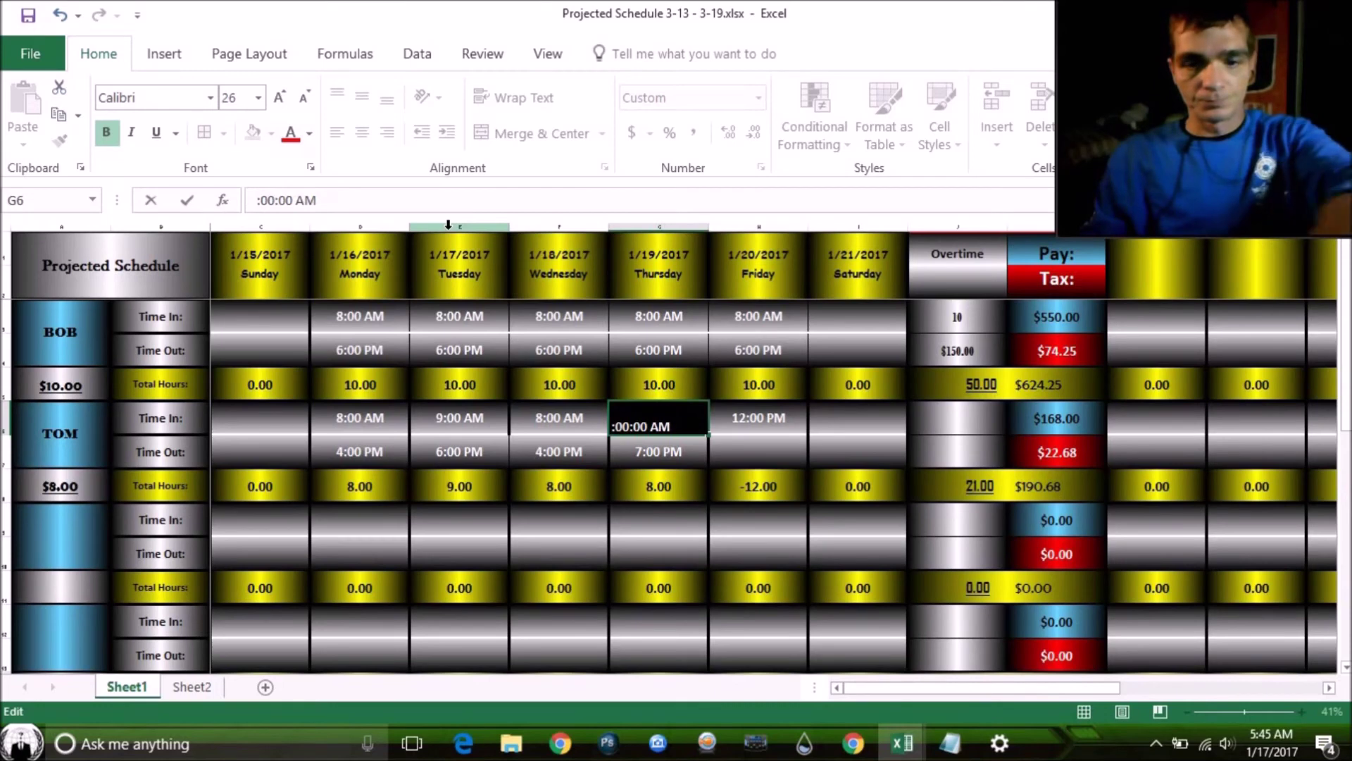
text(8)
click(753, 411)
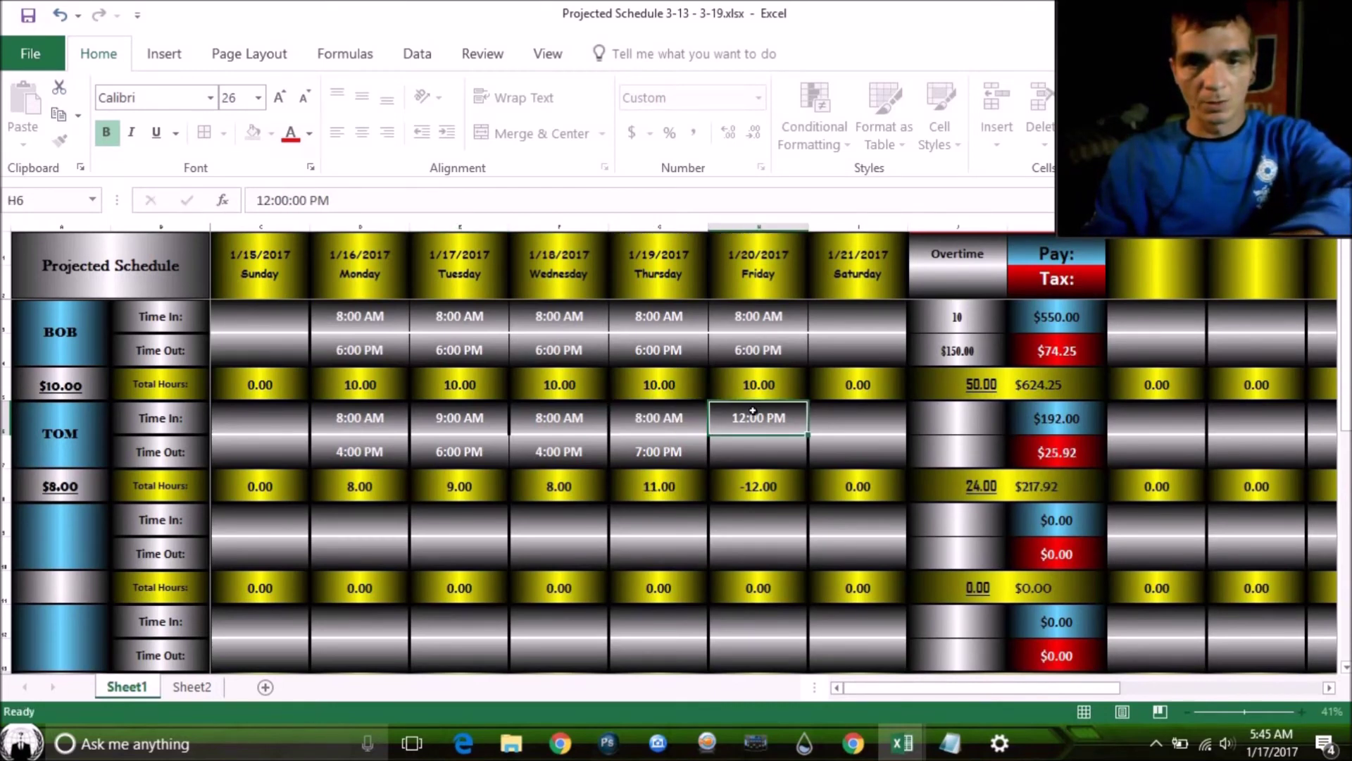
click(643, 428)
drag(706, 434, 790, 437)
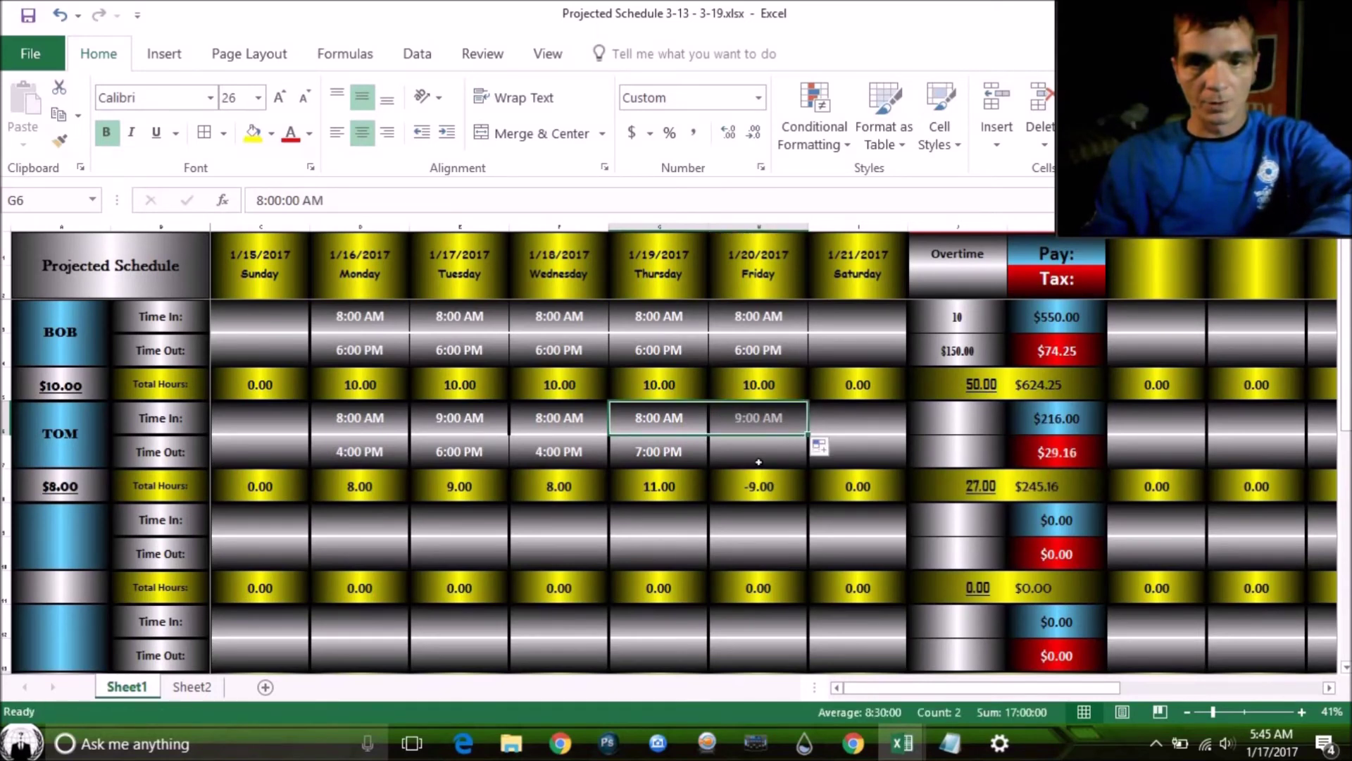
- Enter 1:00 PM as TOM's Friday clock-out in H7
click(731, 457)
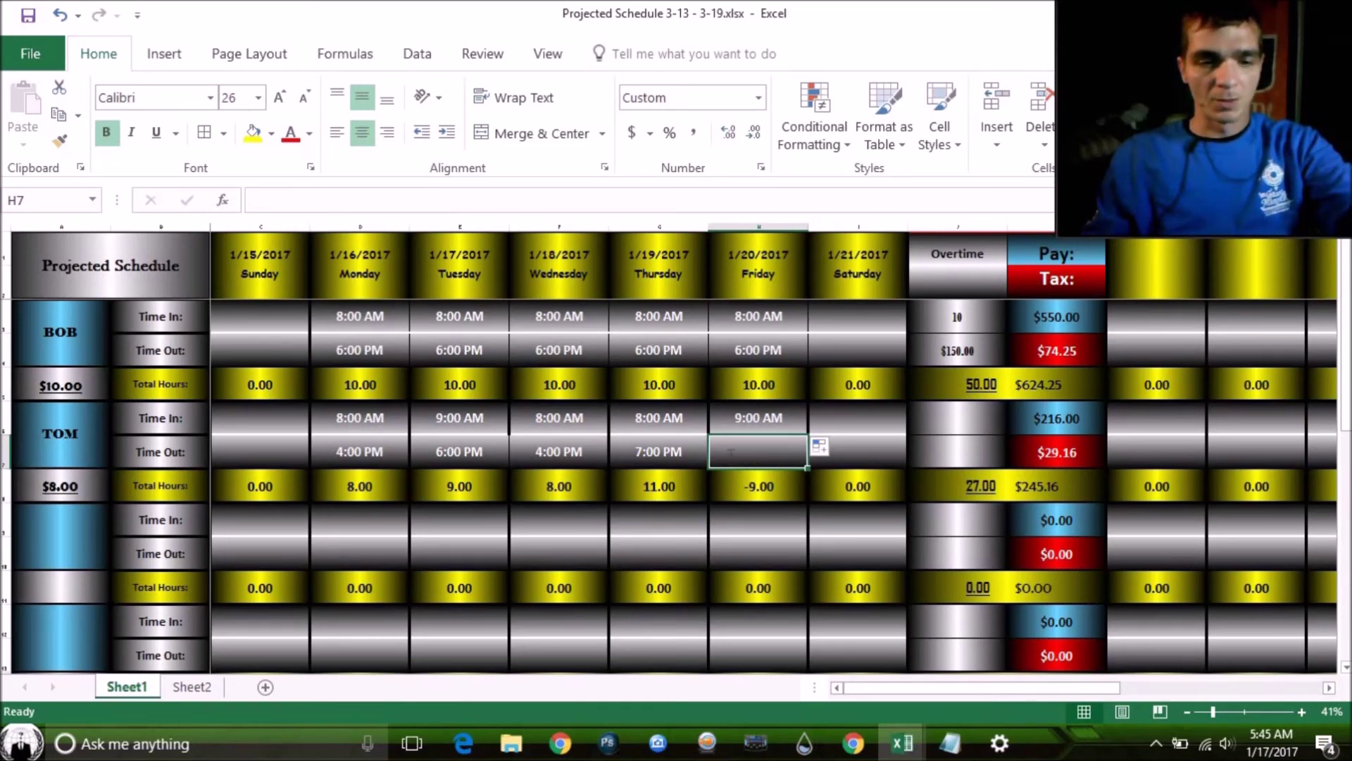
text(1:)
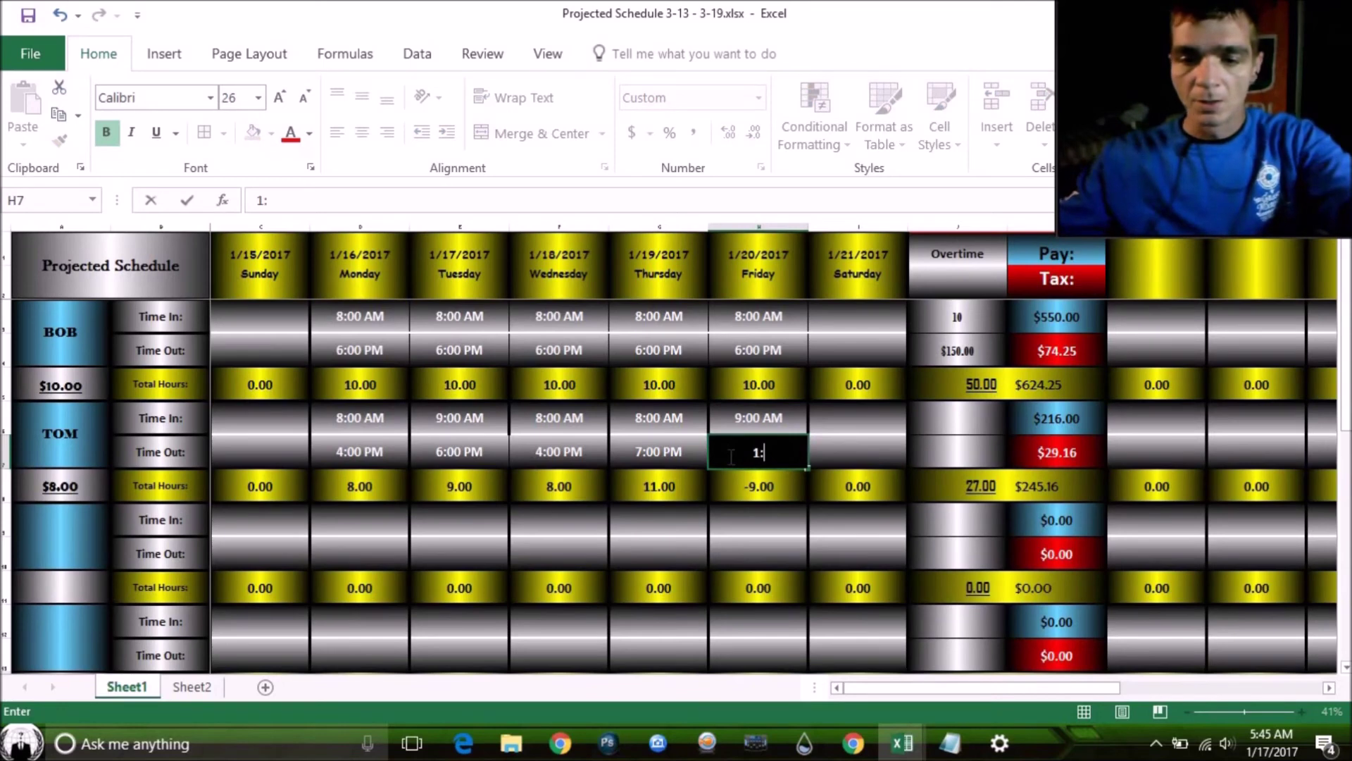
text(00)
key(Return)
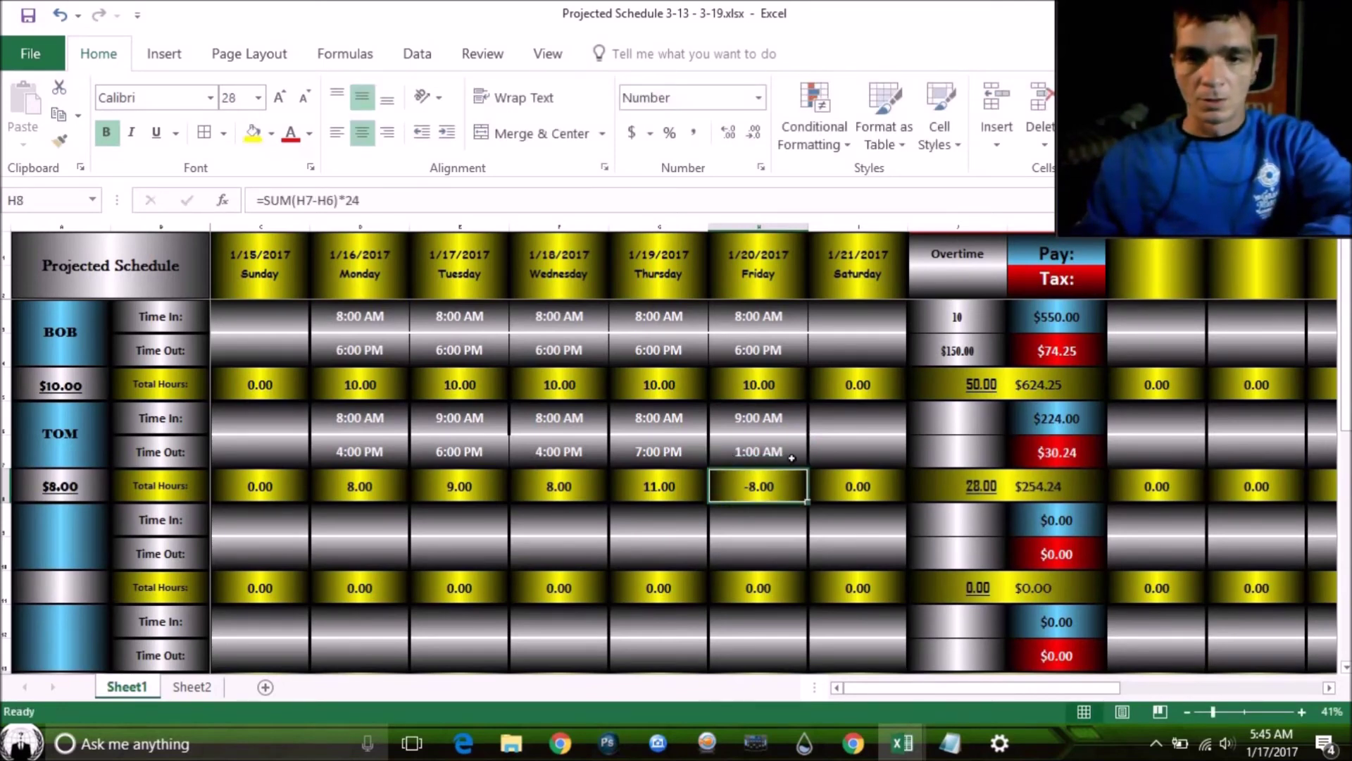
click(726, 449)
click(312, 201)
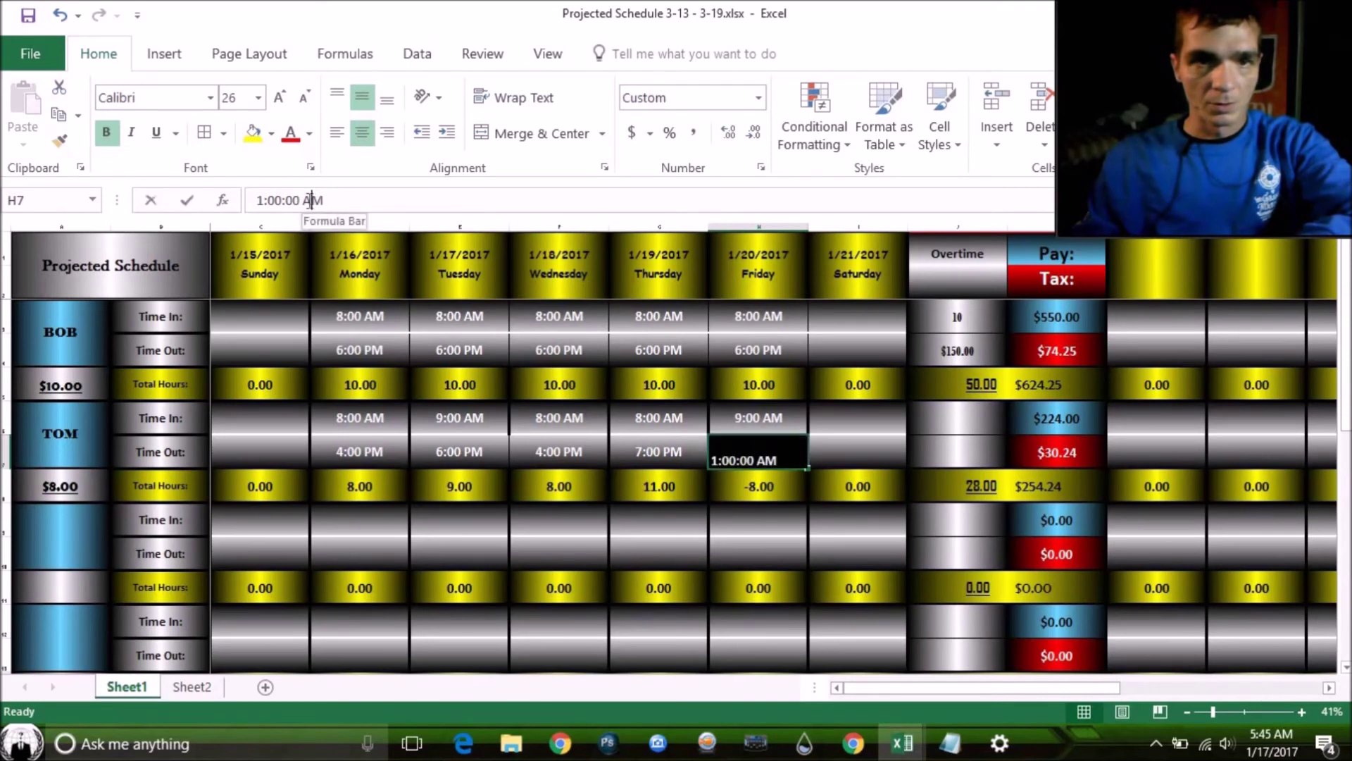
key(BackSpace)
text(p)
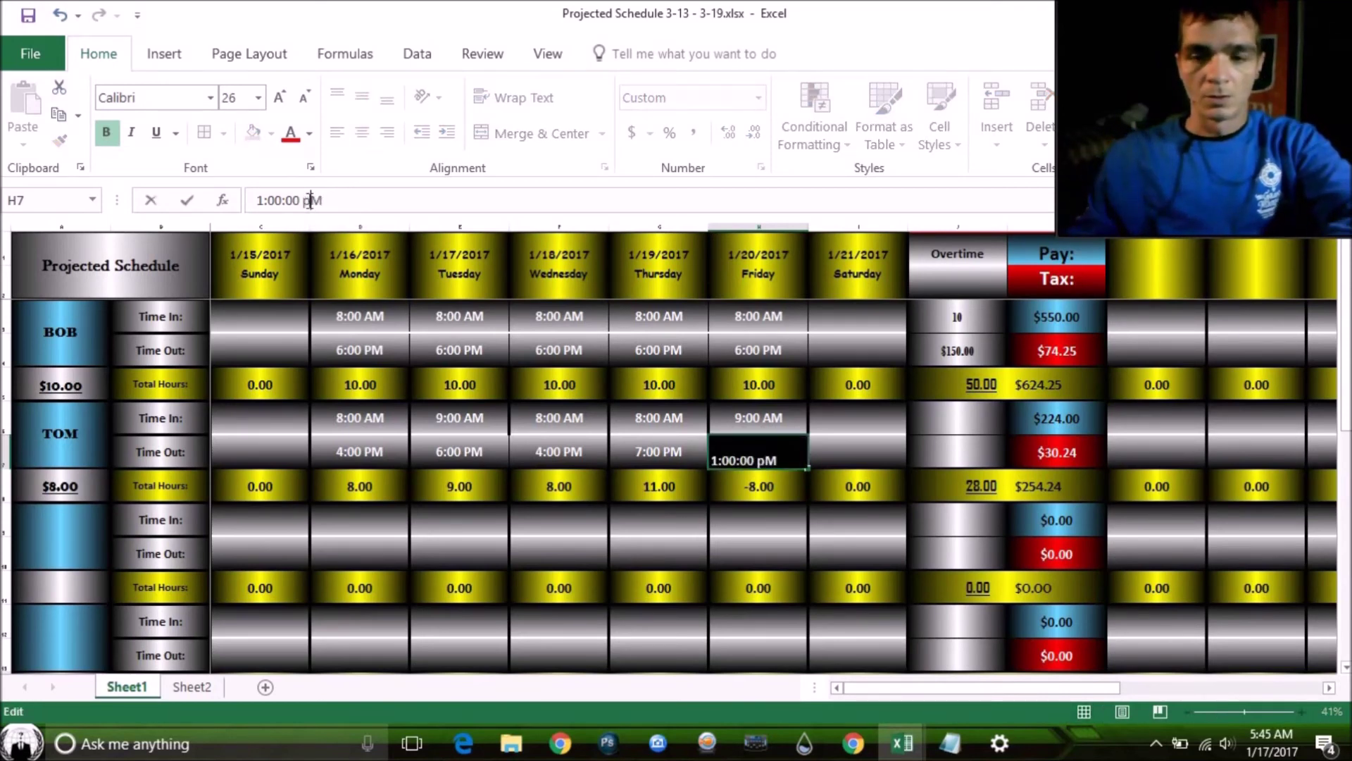
key(Return)
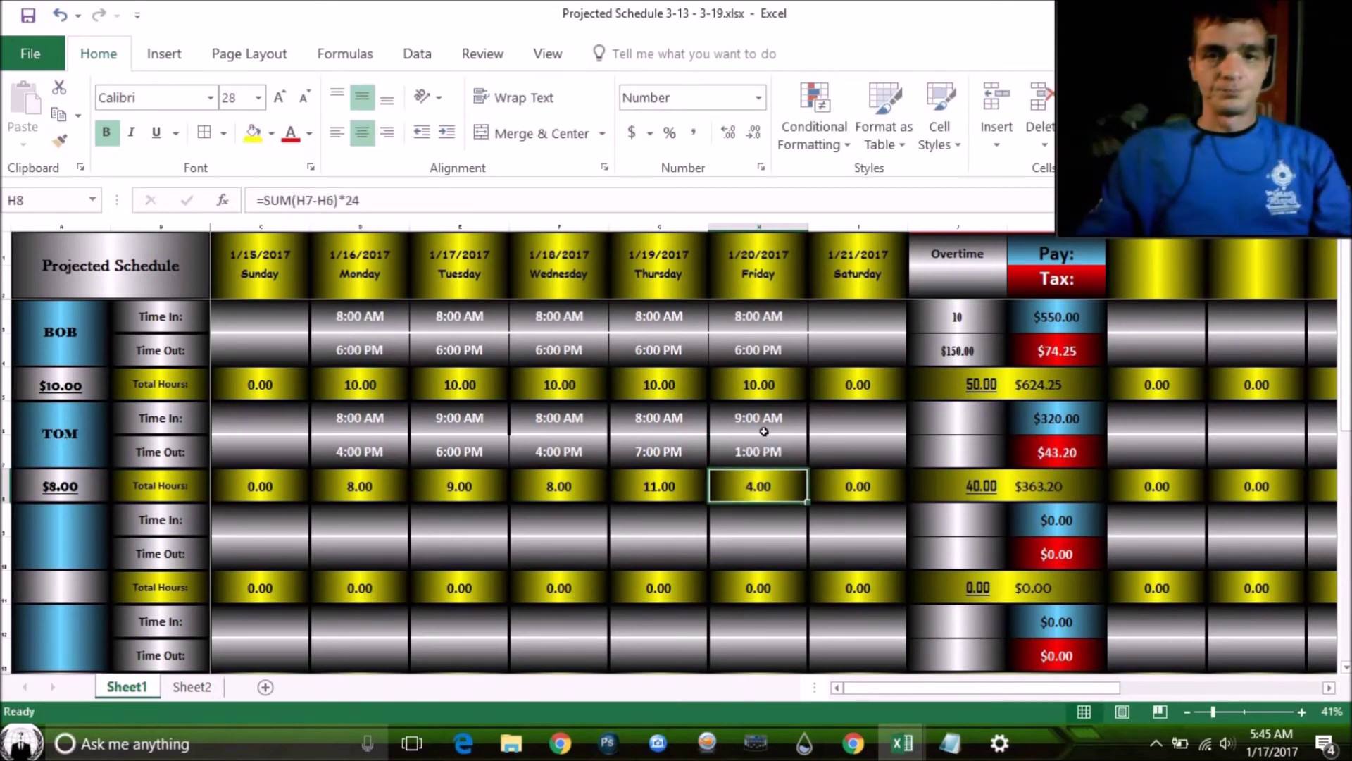
key(Up)
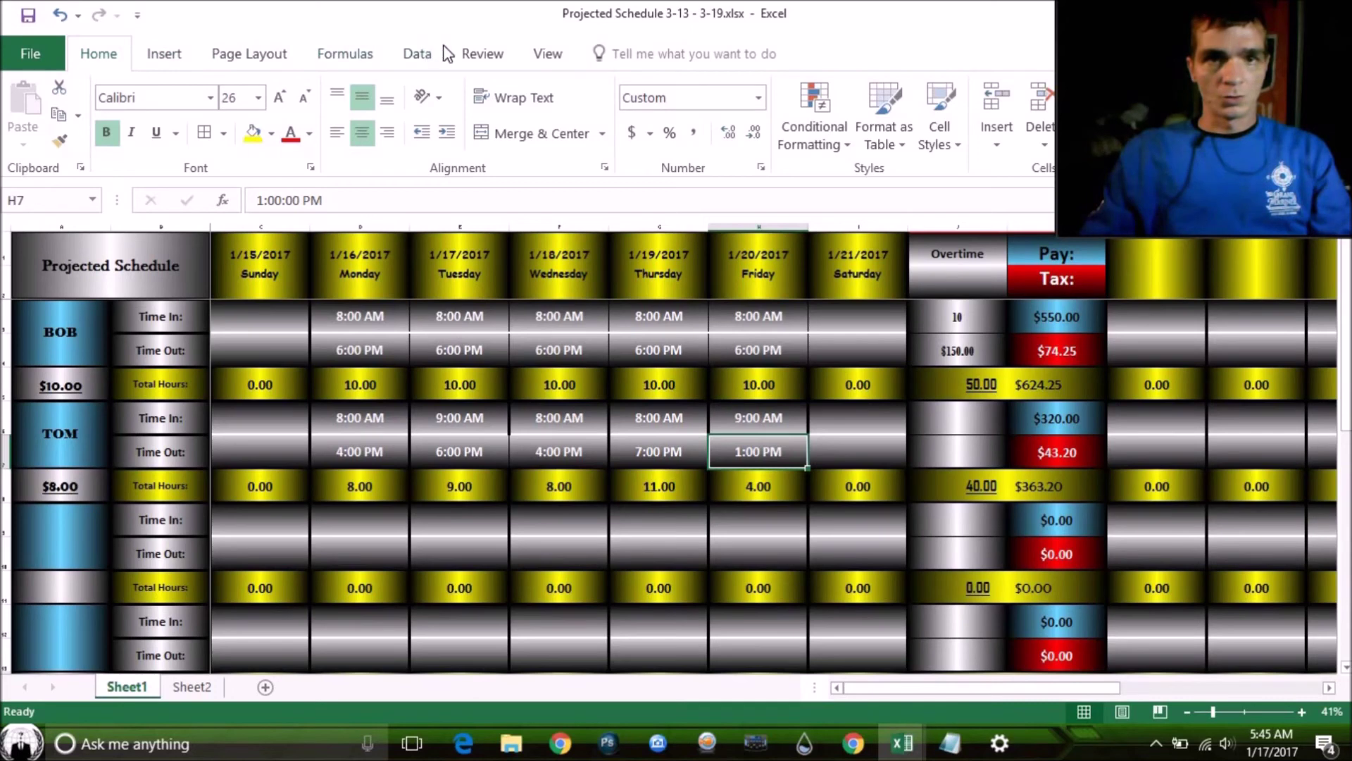
click(425, 56)
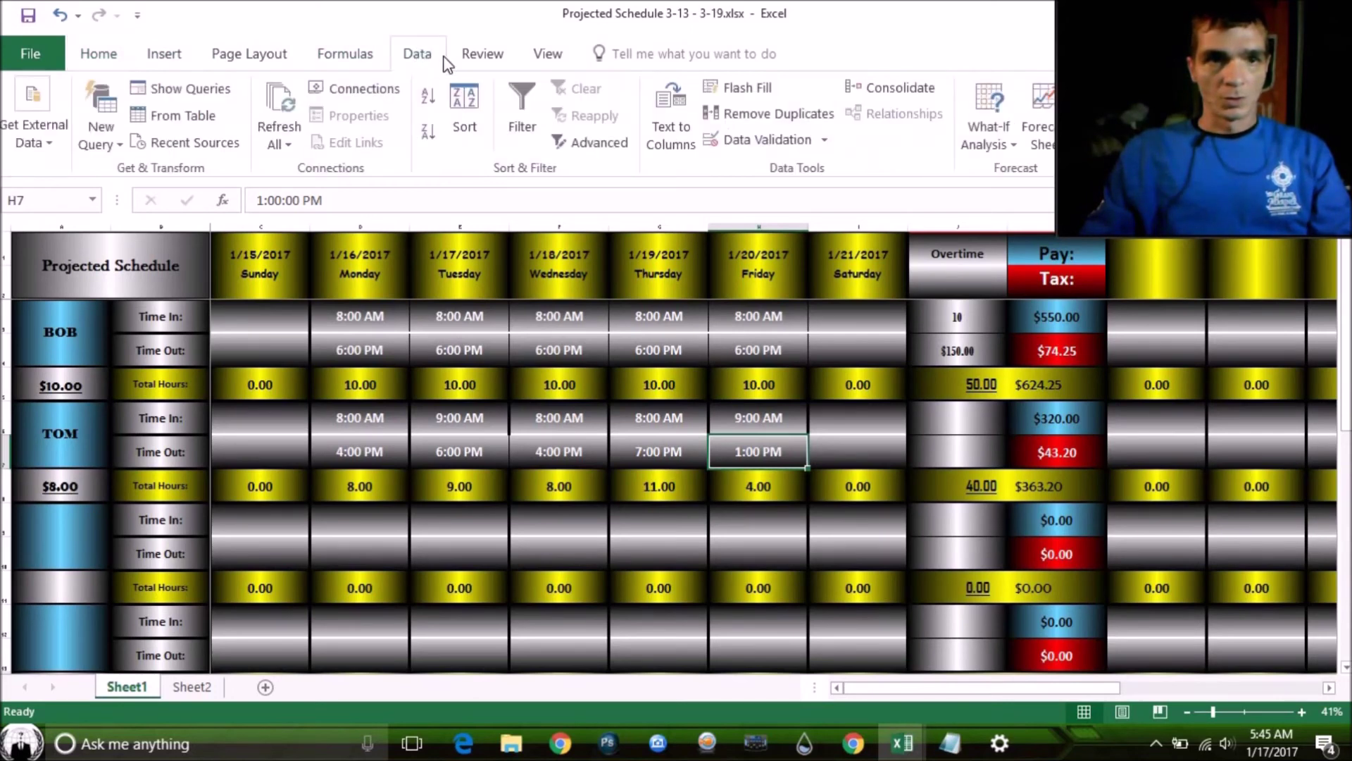
click(111, 59)
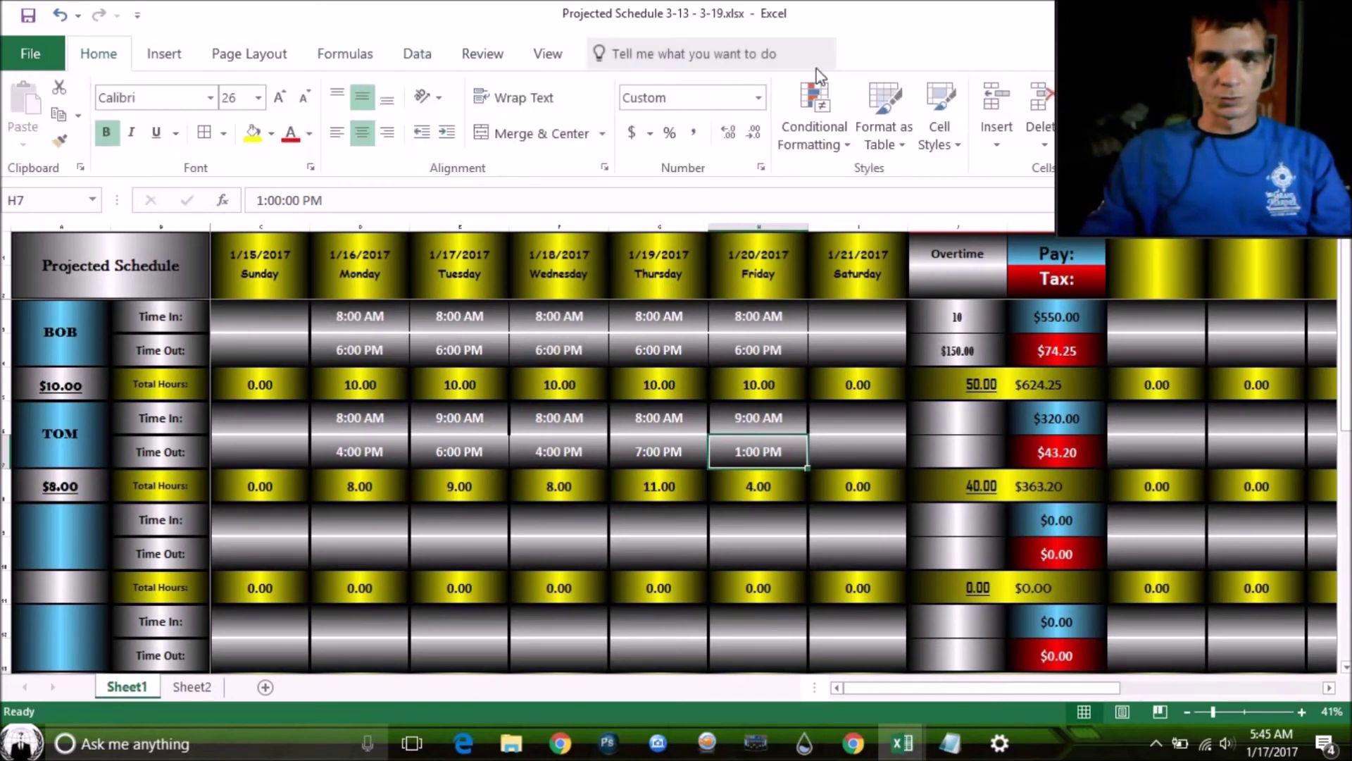
- Apply the first blue Gradient Fill data bar to TOM's Friday 1:00 PM clock-out cell H7
click(962, 147)
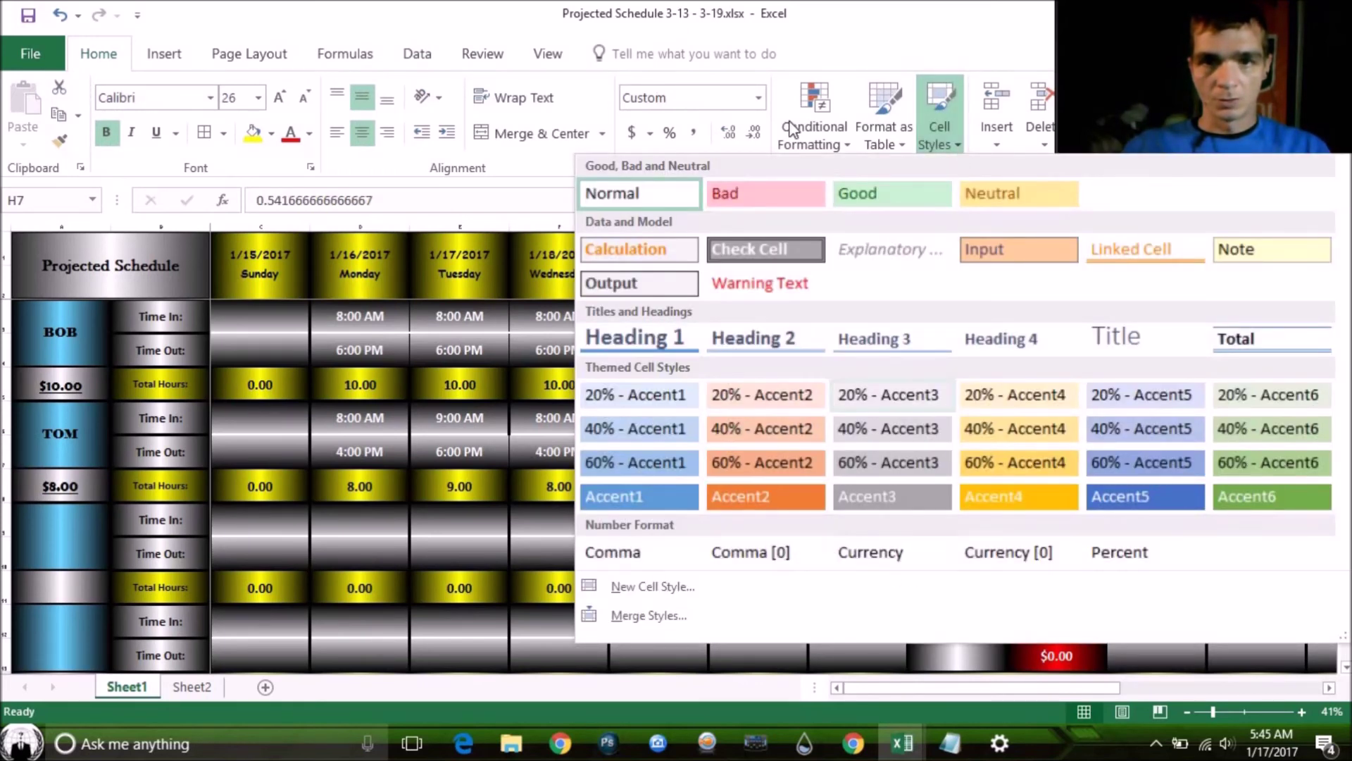
click(842, 144)
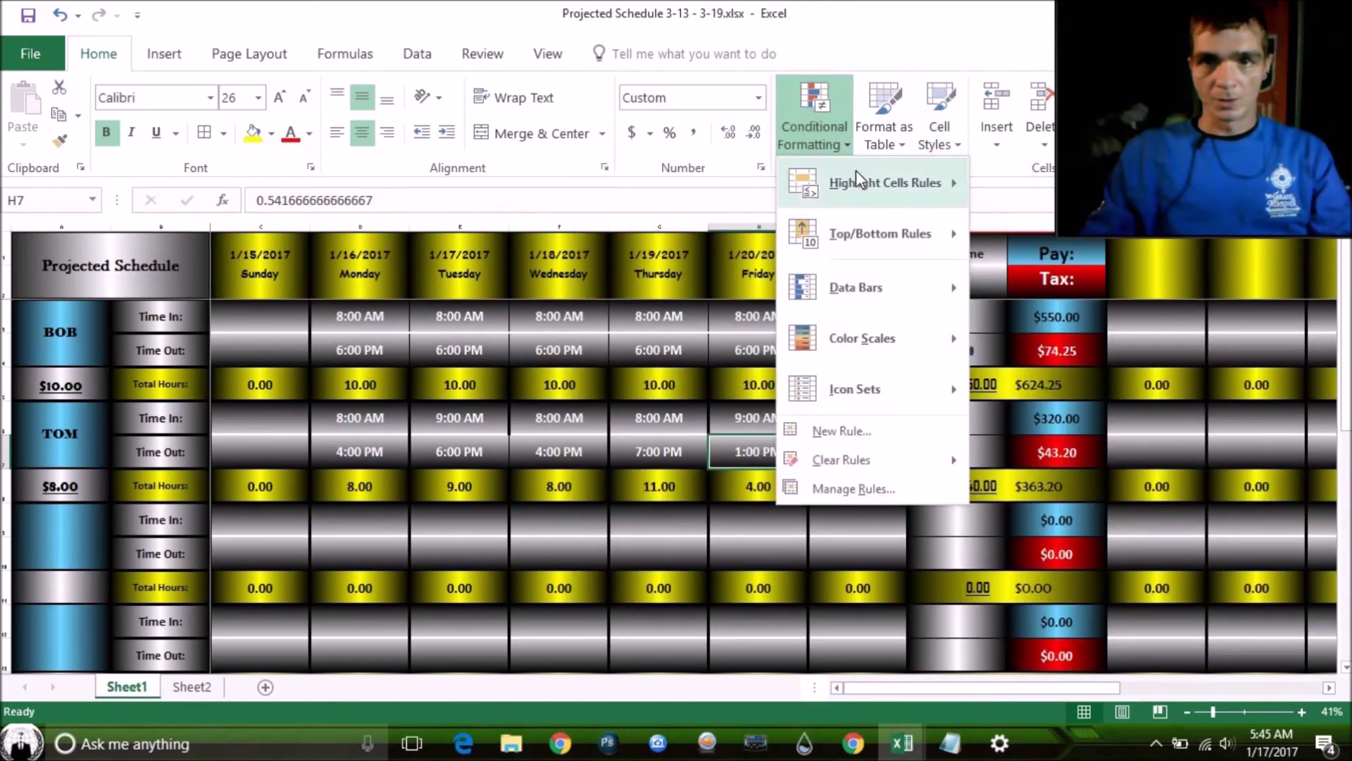
mouse_move(857, 175)
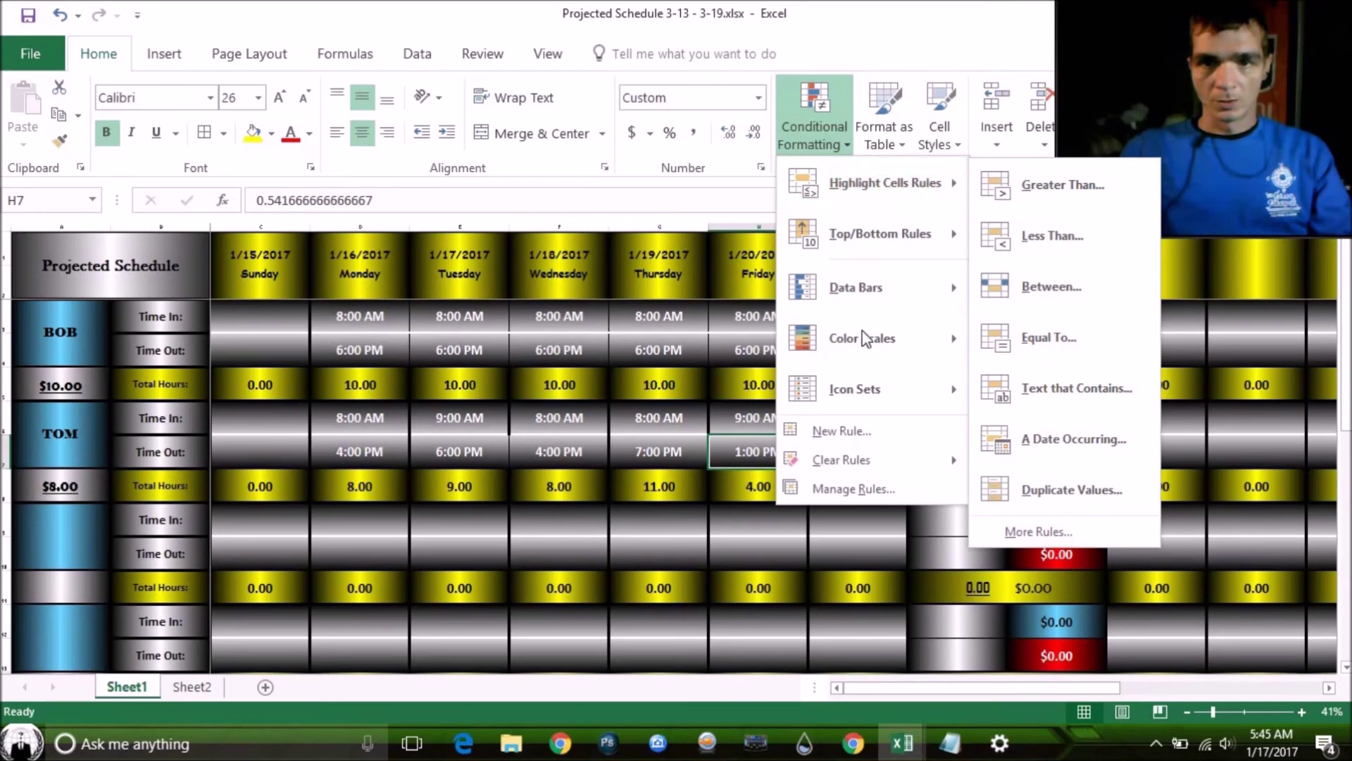
mouse_move(867, 348)
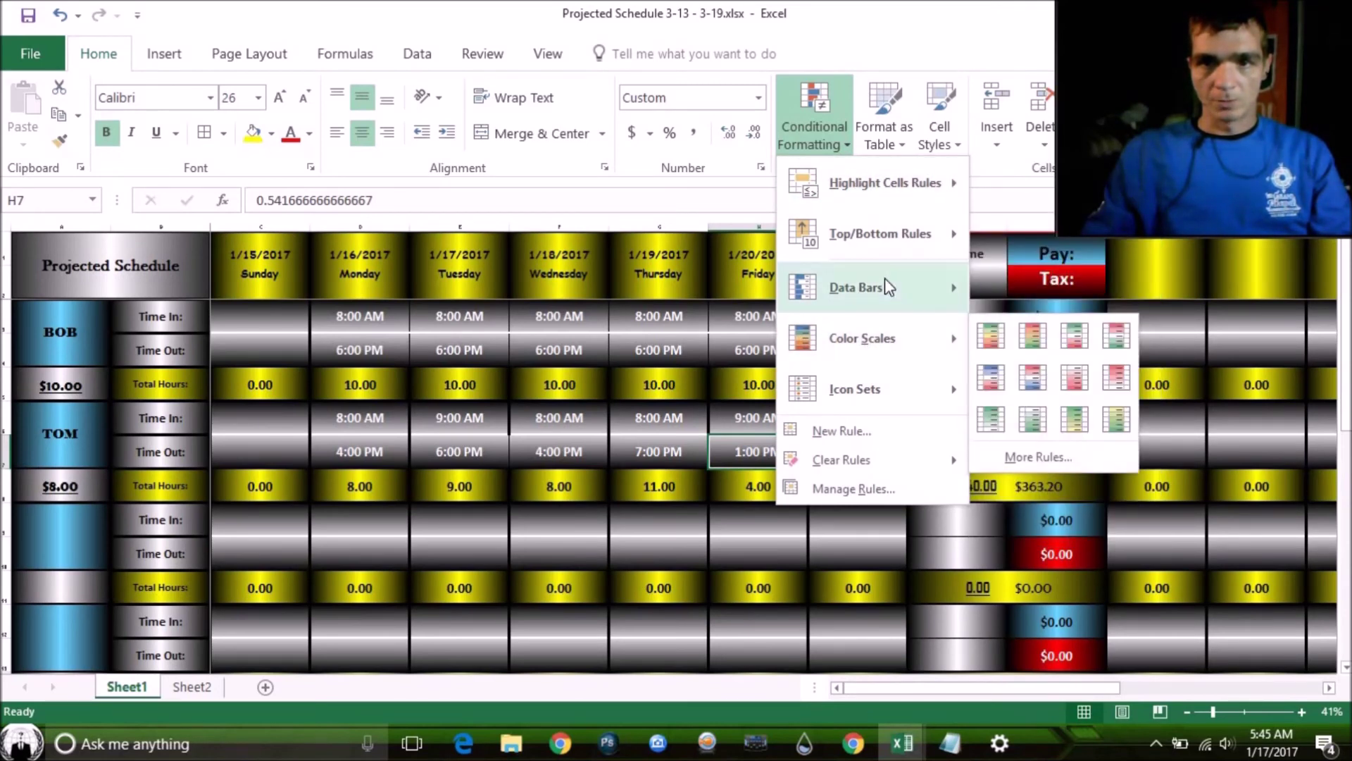
mouse_move(886, 283)
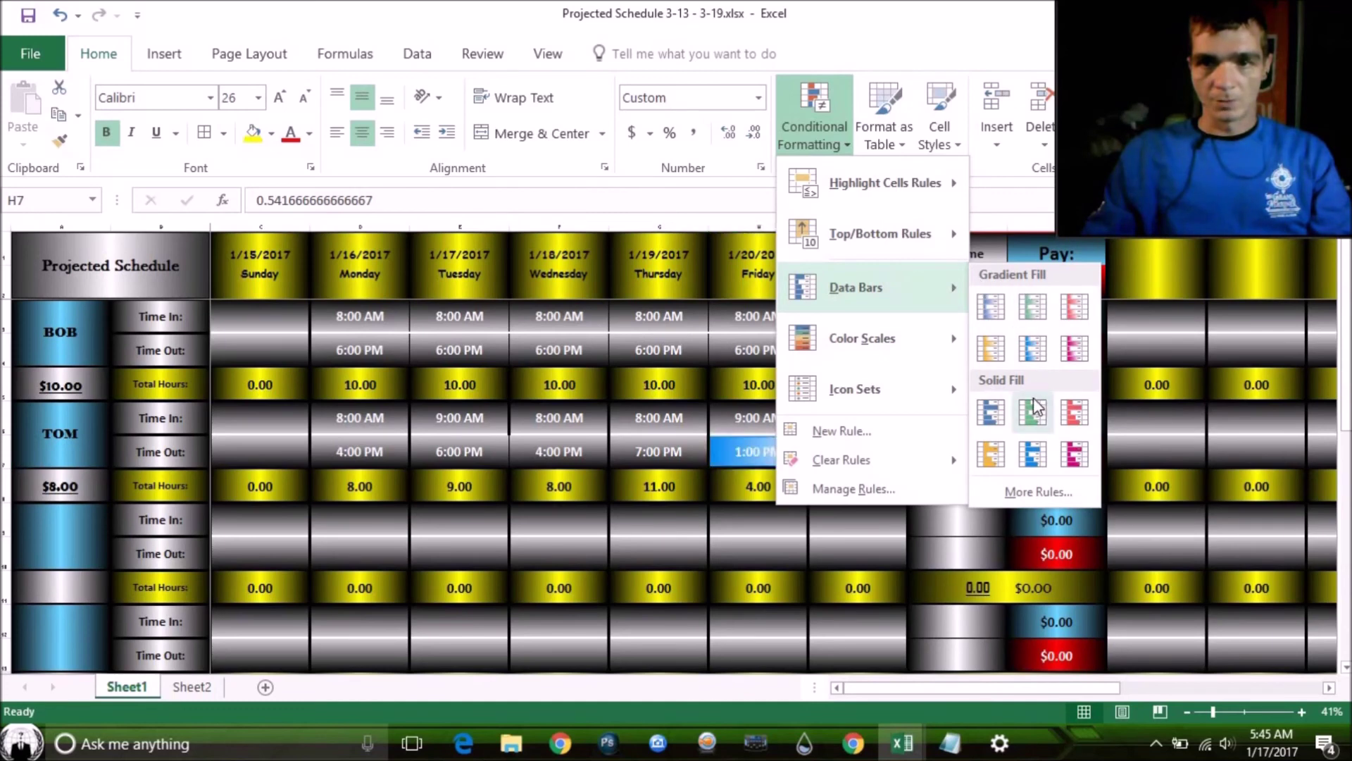
click(993, 304)
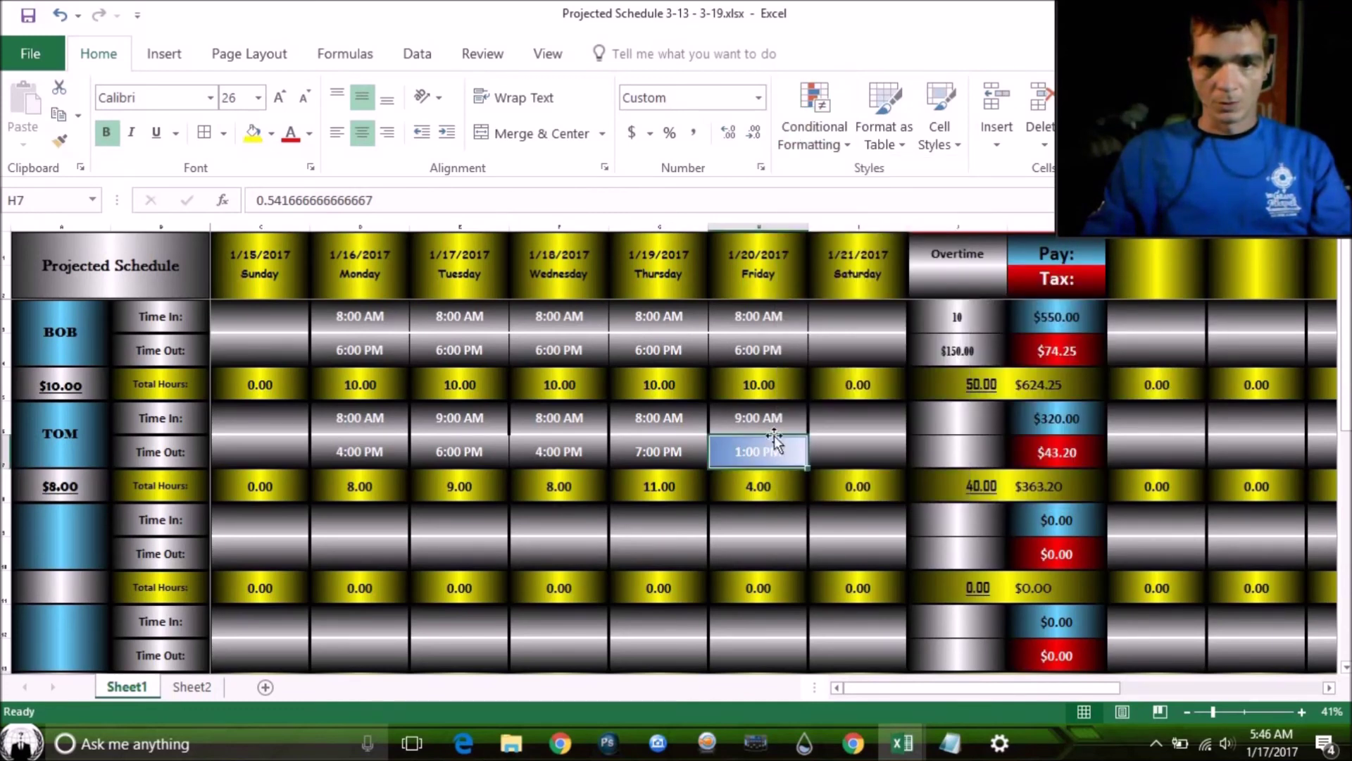
- Apply blue Gradient Fill data bars to TOM's weekday total hours in D8:H8
click(352, 449)
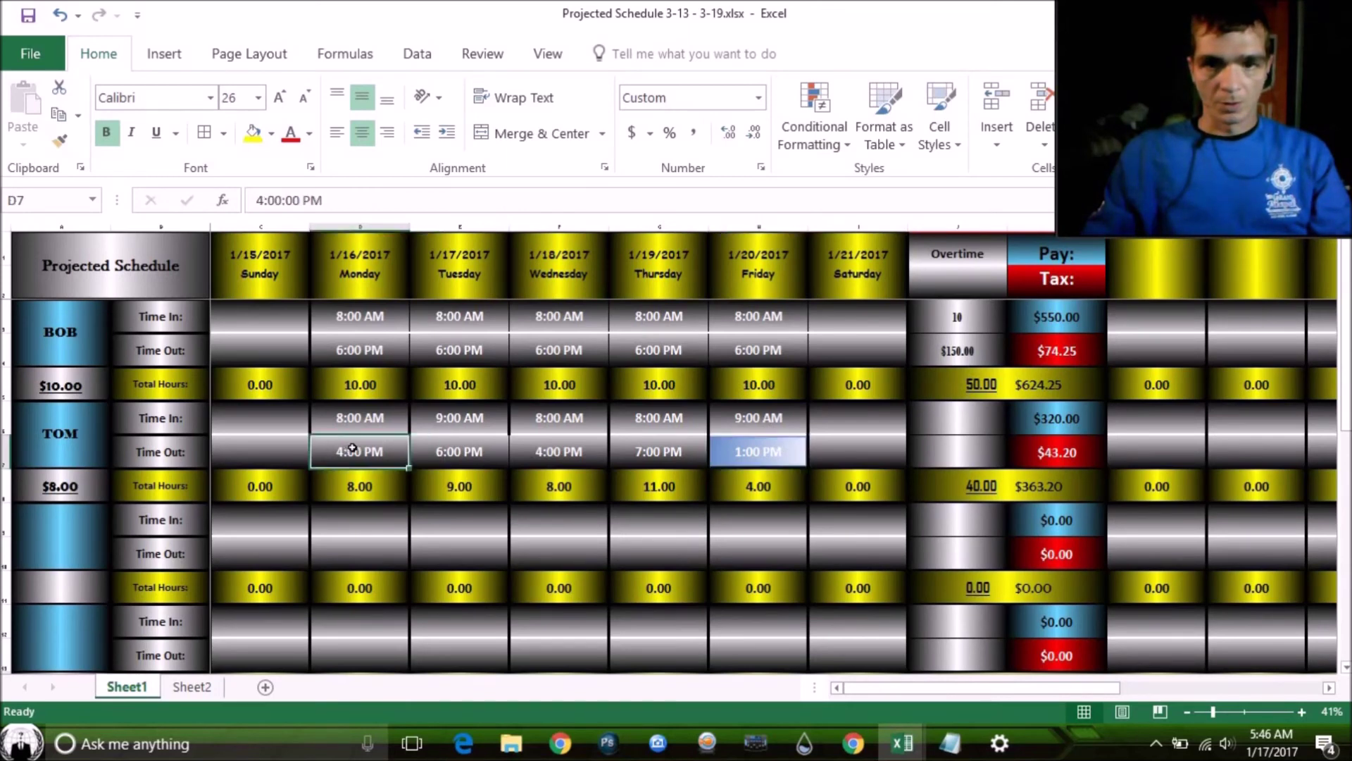
click(376, 484)
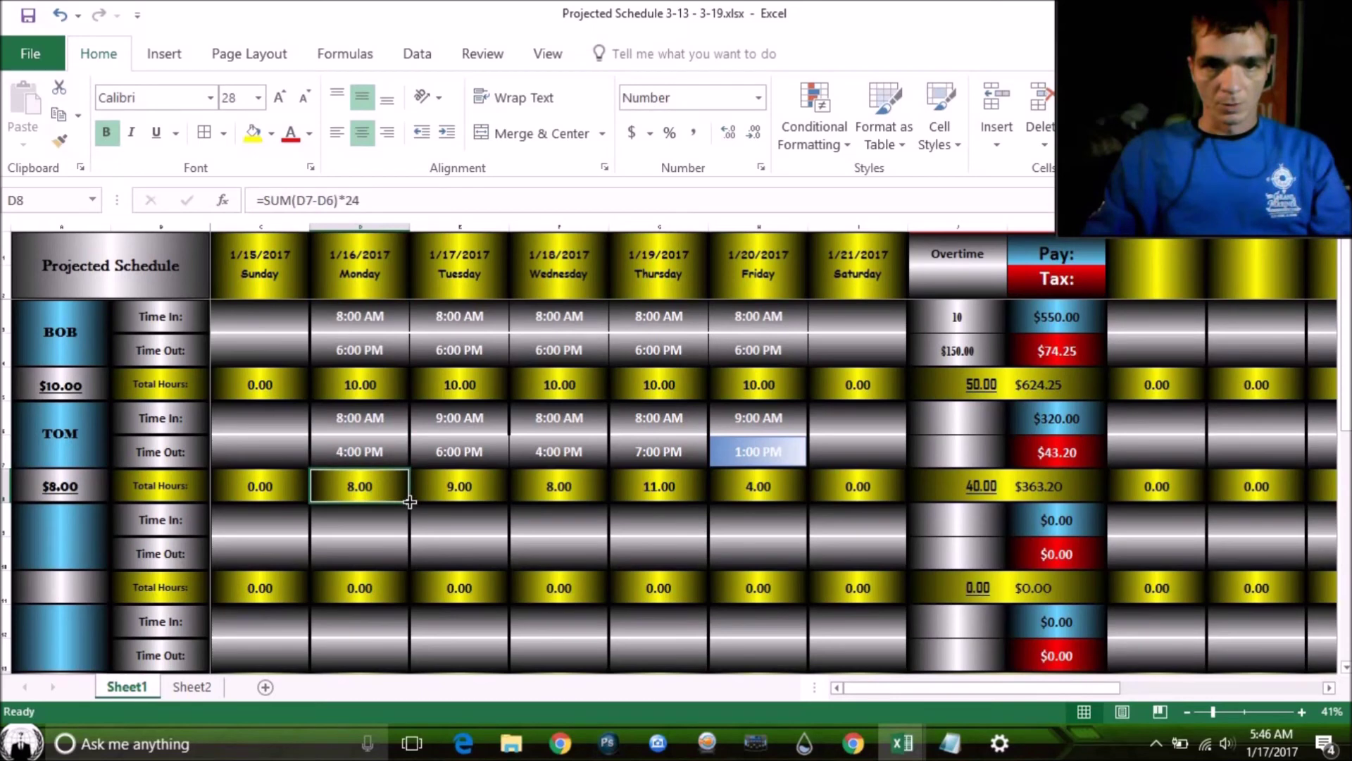
drag(409, 502, 827, 512)
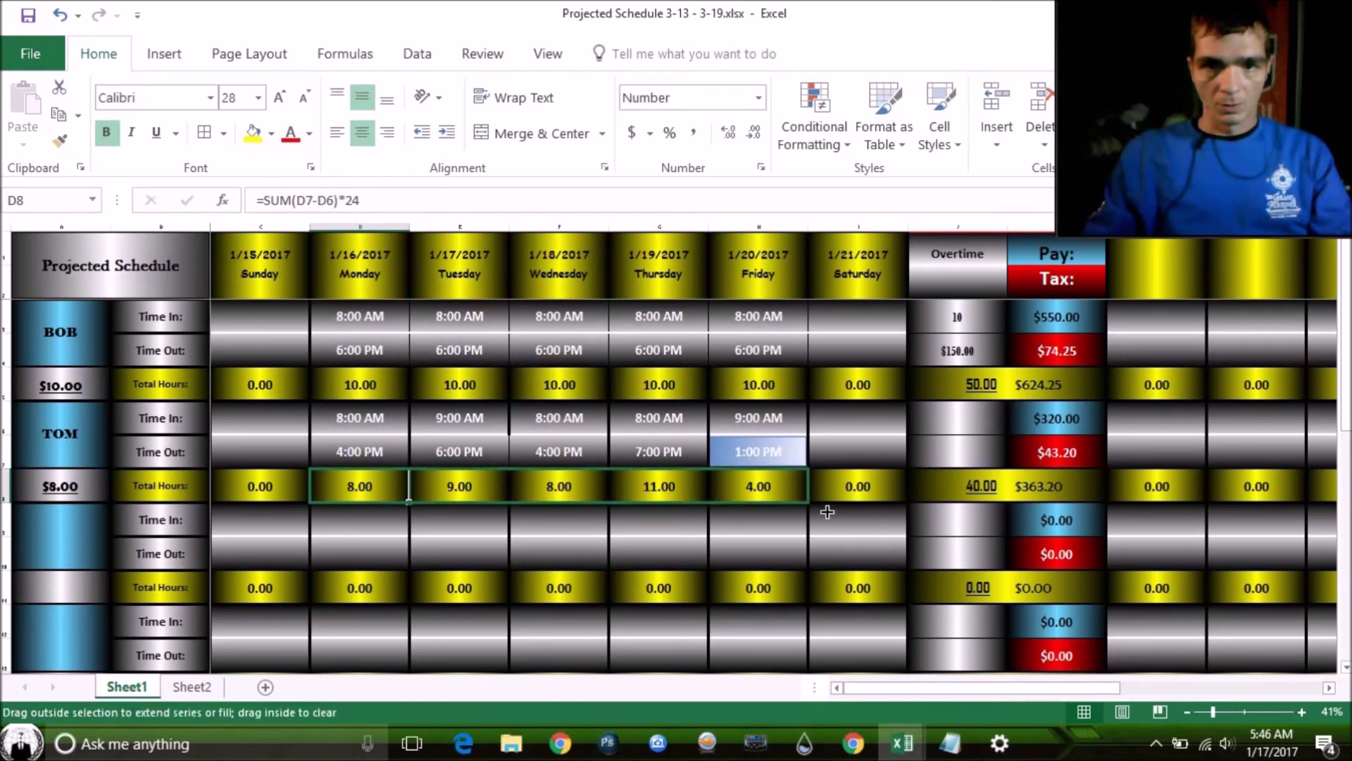
drag(419, 510, 782, 490)
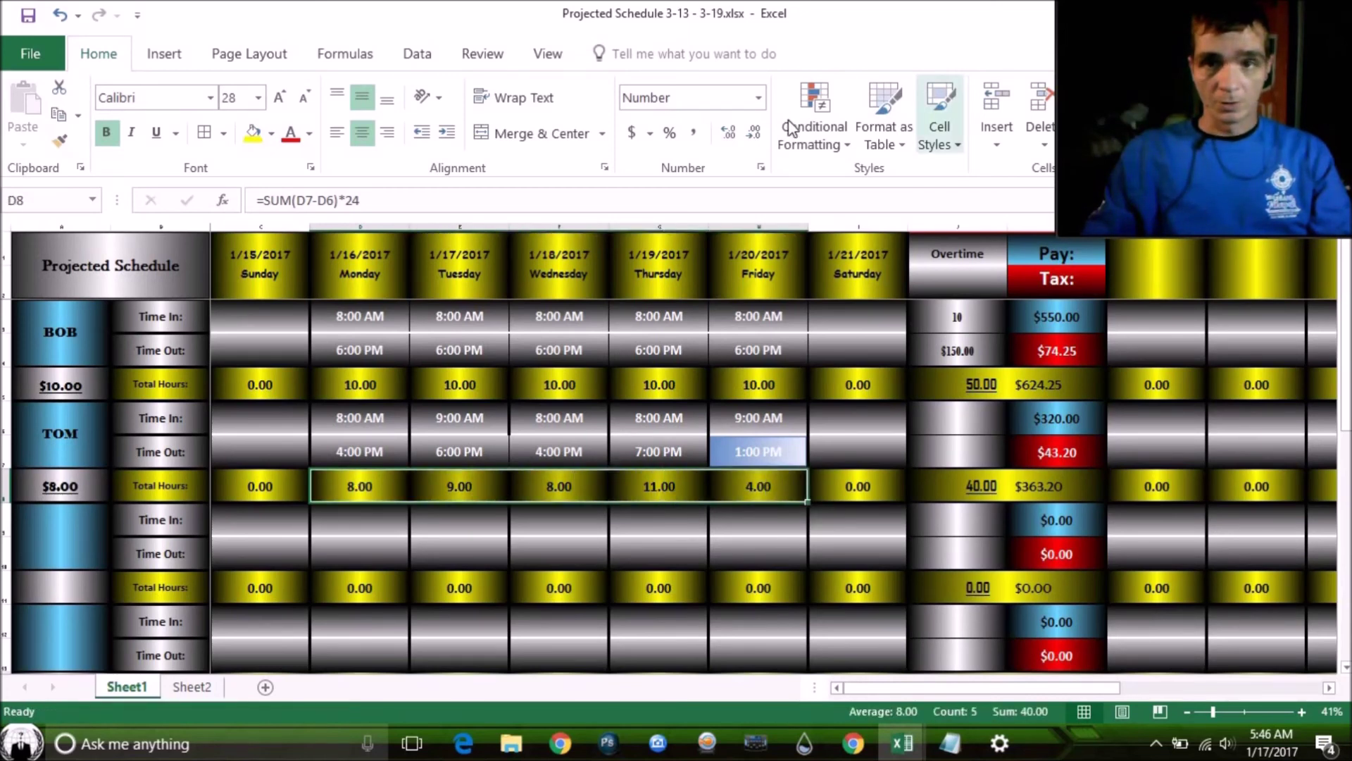
click(843, 152)
mouse_move(854, 289)
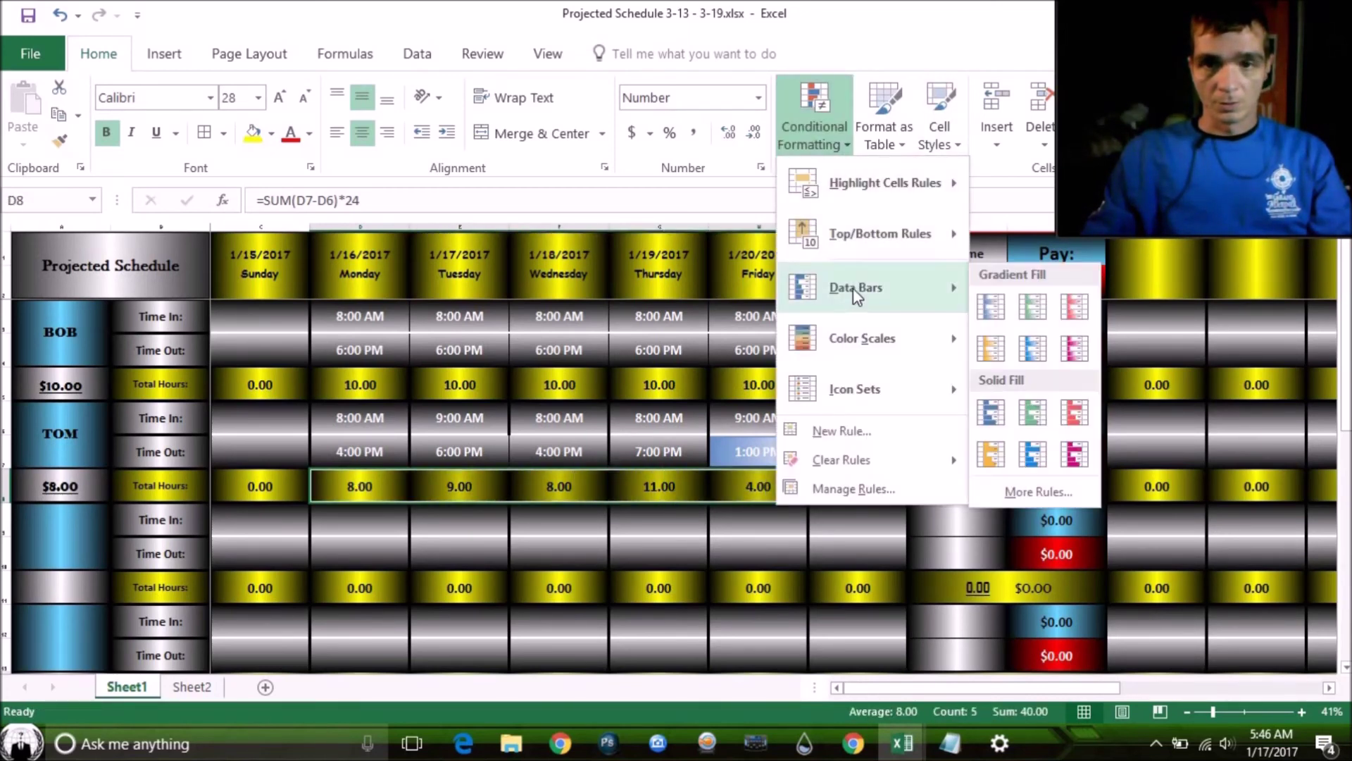
click(992, 306)
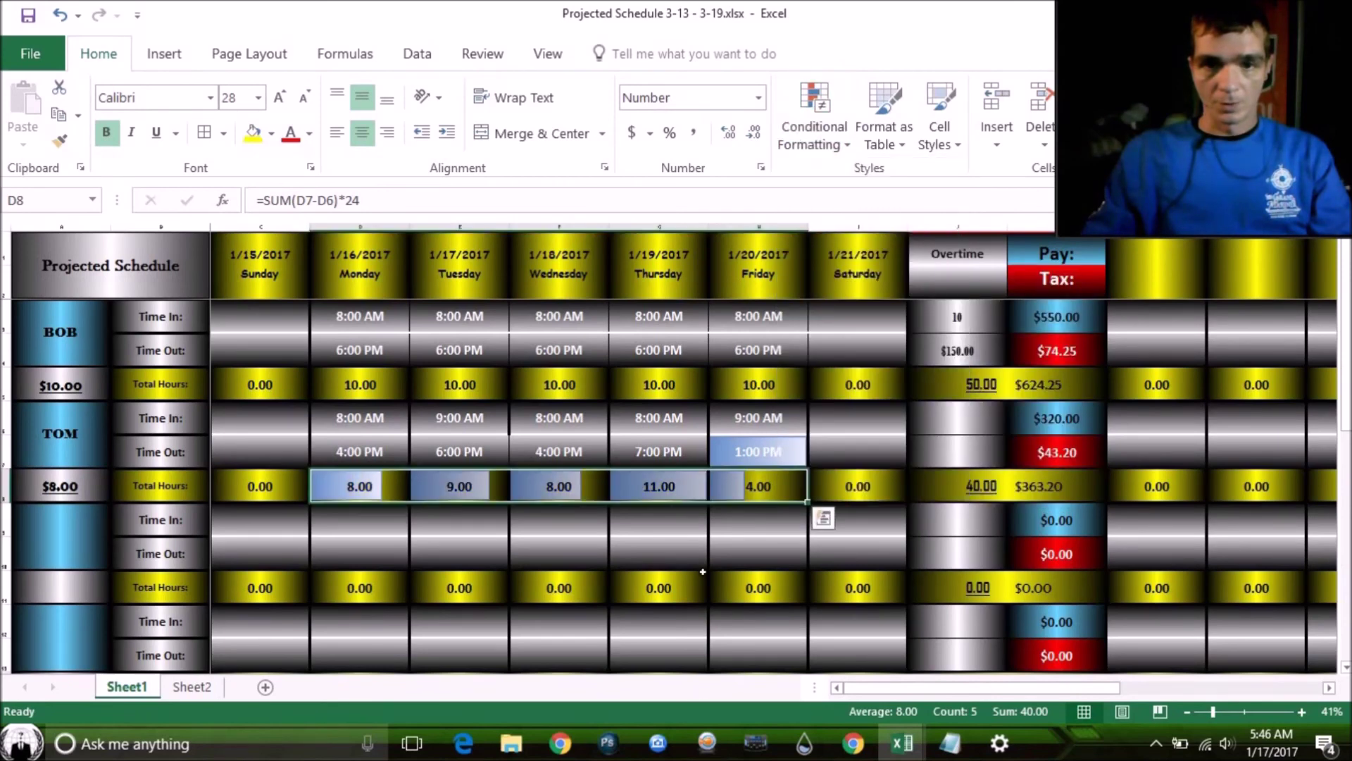
click(658, 588)
click(761, 449)
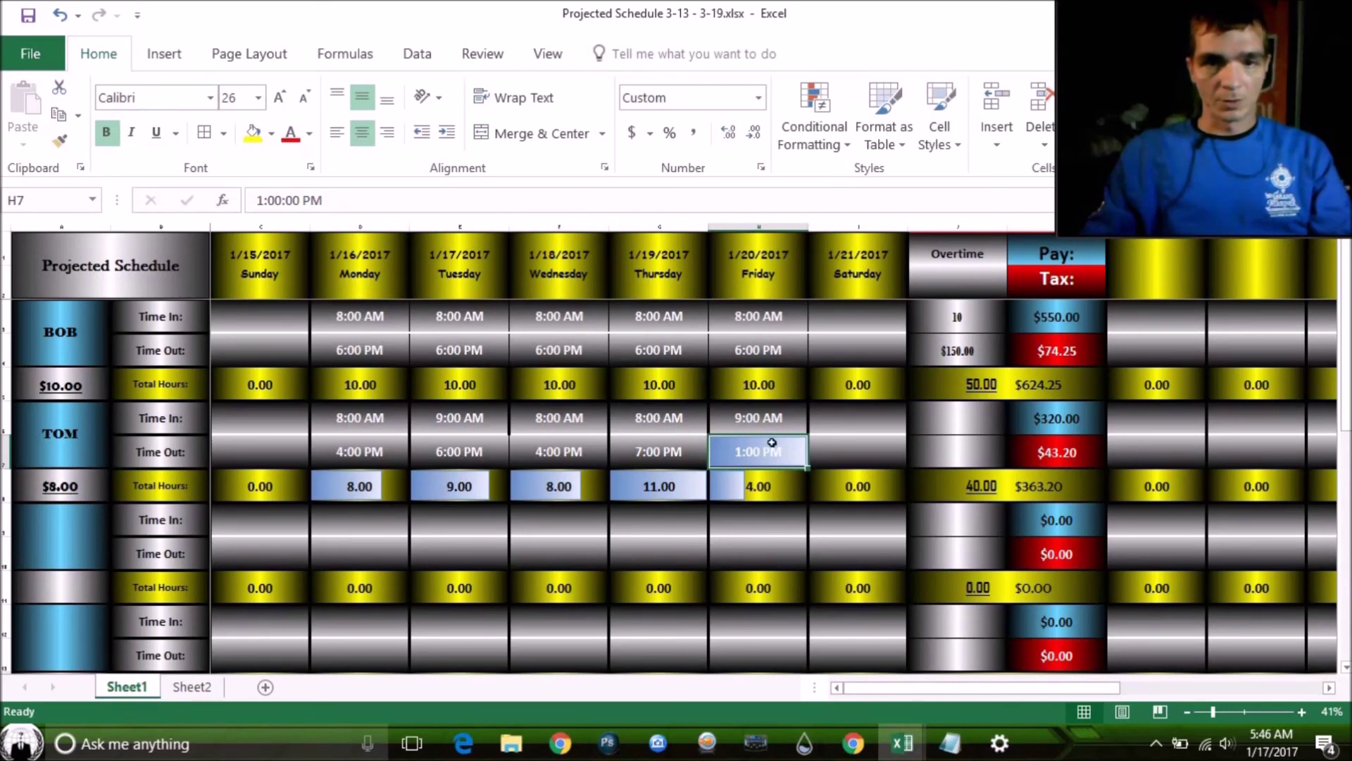
click(813, 138)
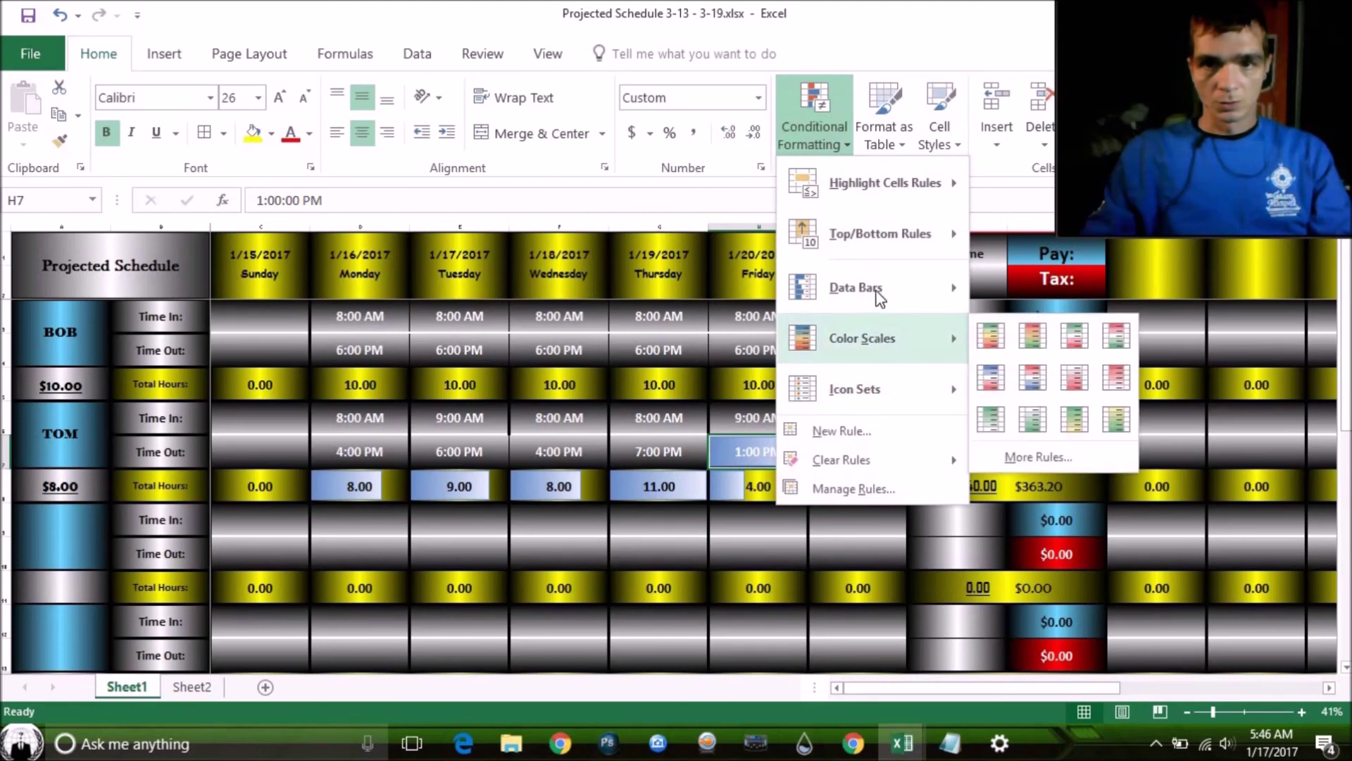
mouse_move(878, 296)
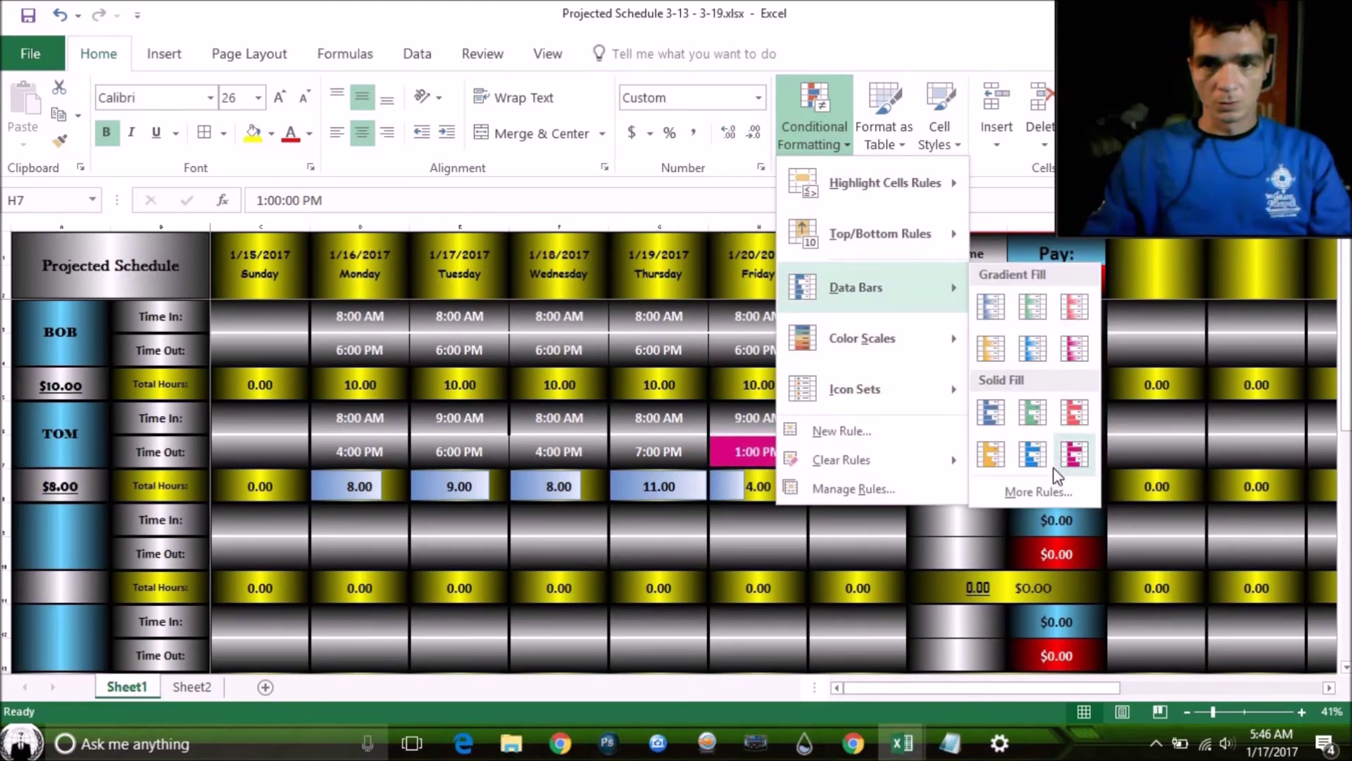
click(1049, 493)
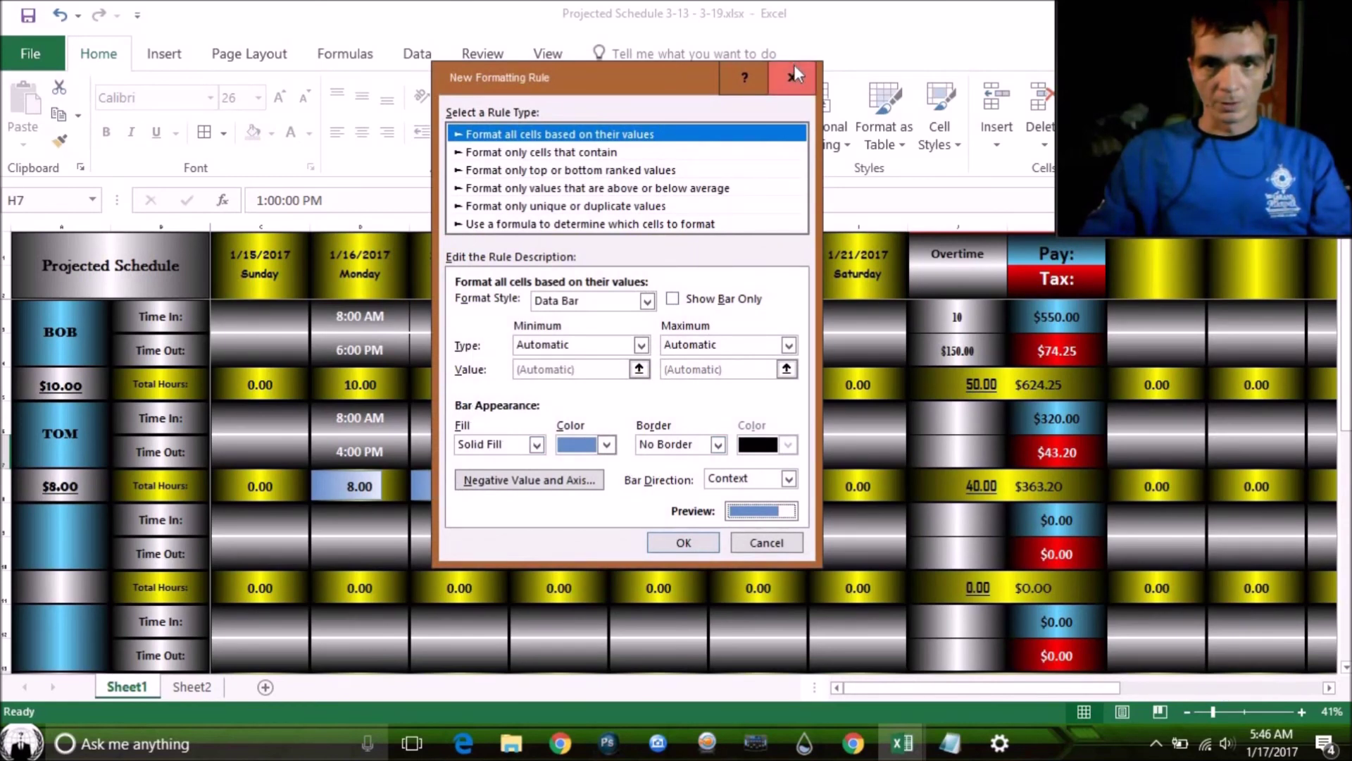
click(793, 68)
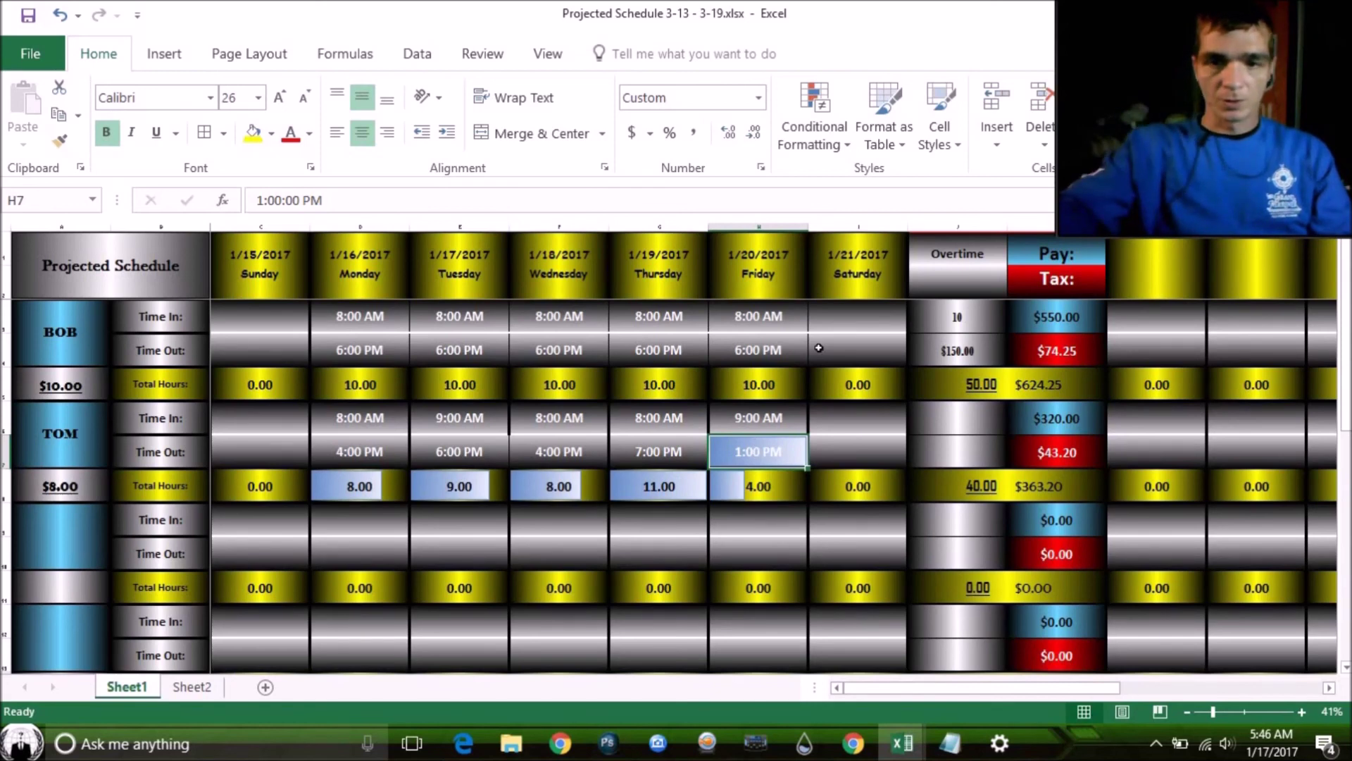
key(BackSpace)
- Enter 2:00 PM as TOM's Friday clock-out in H7, making Friday 5.00 hours
click(878, 460)
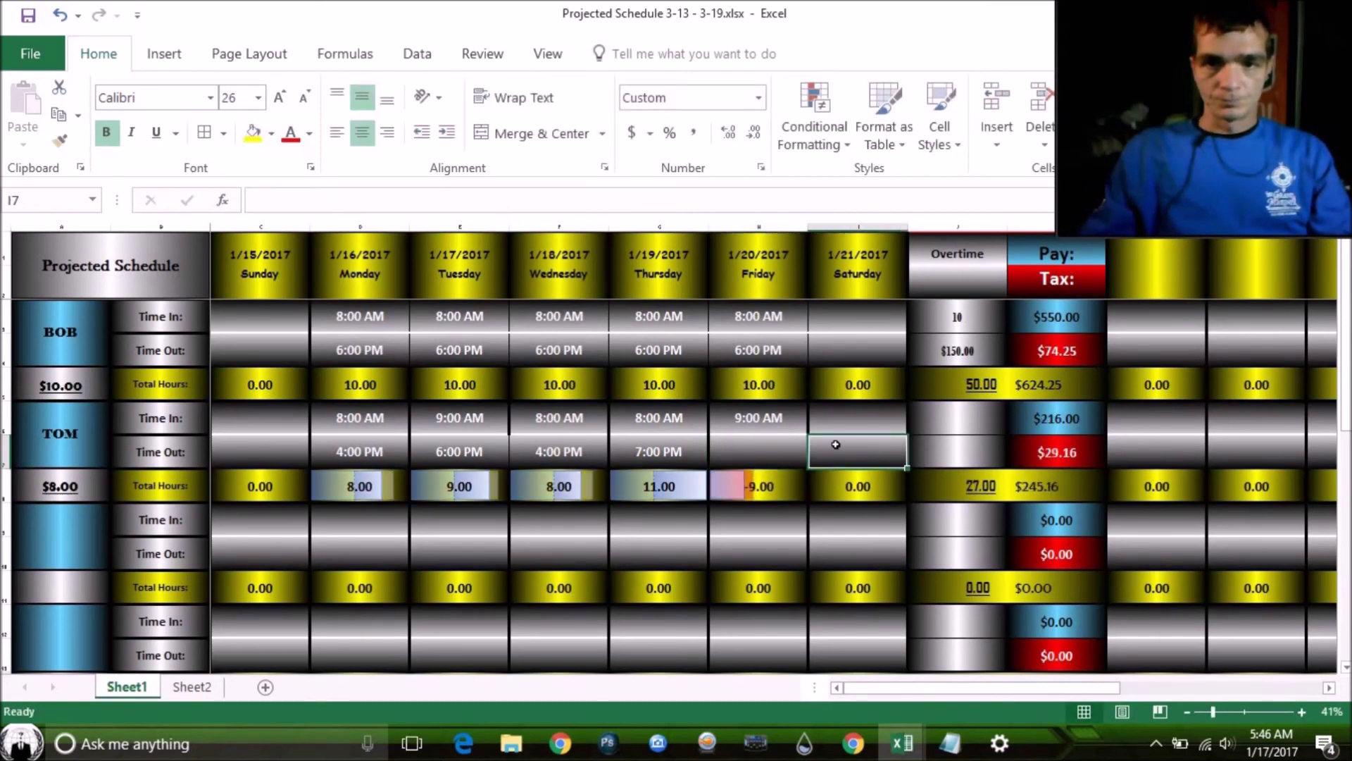
click(775, 458)
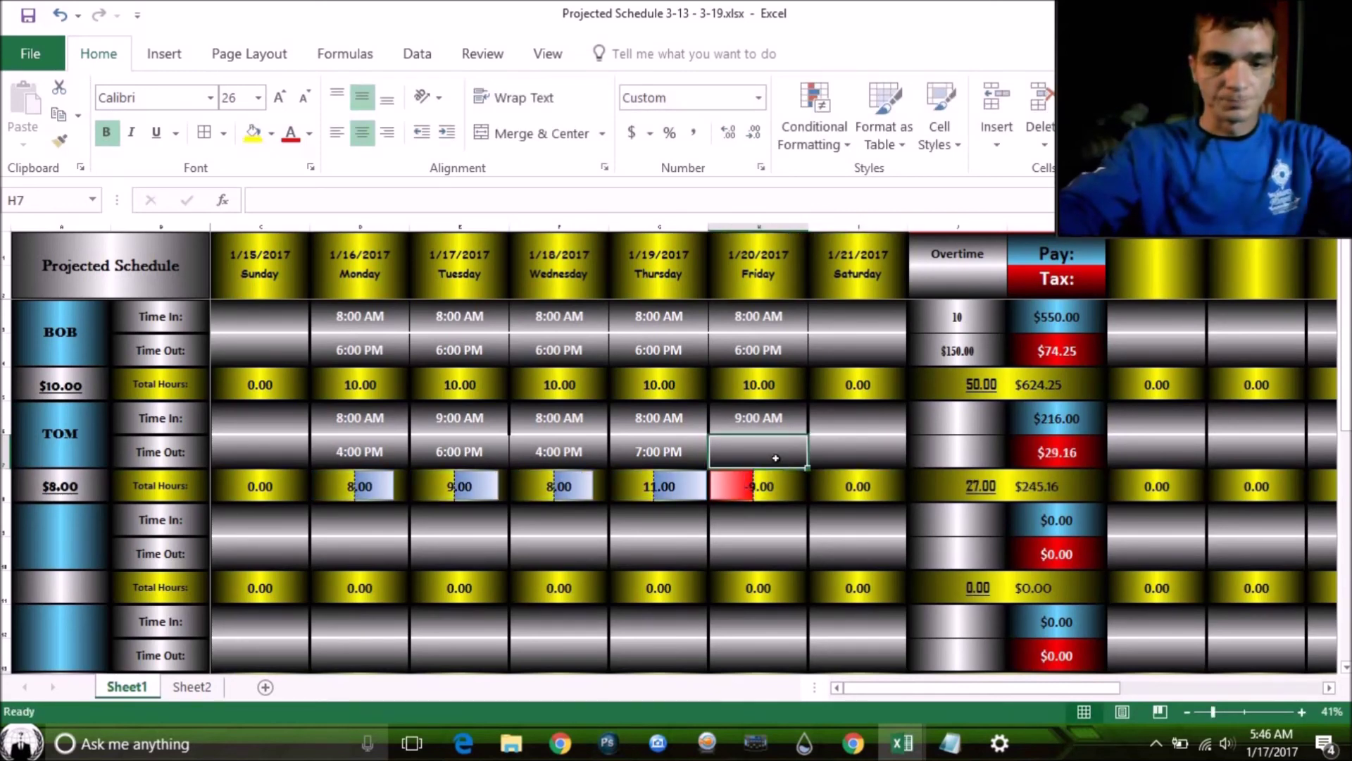
text(2)
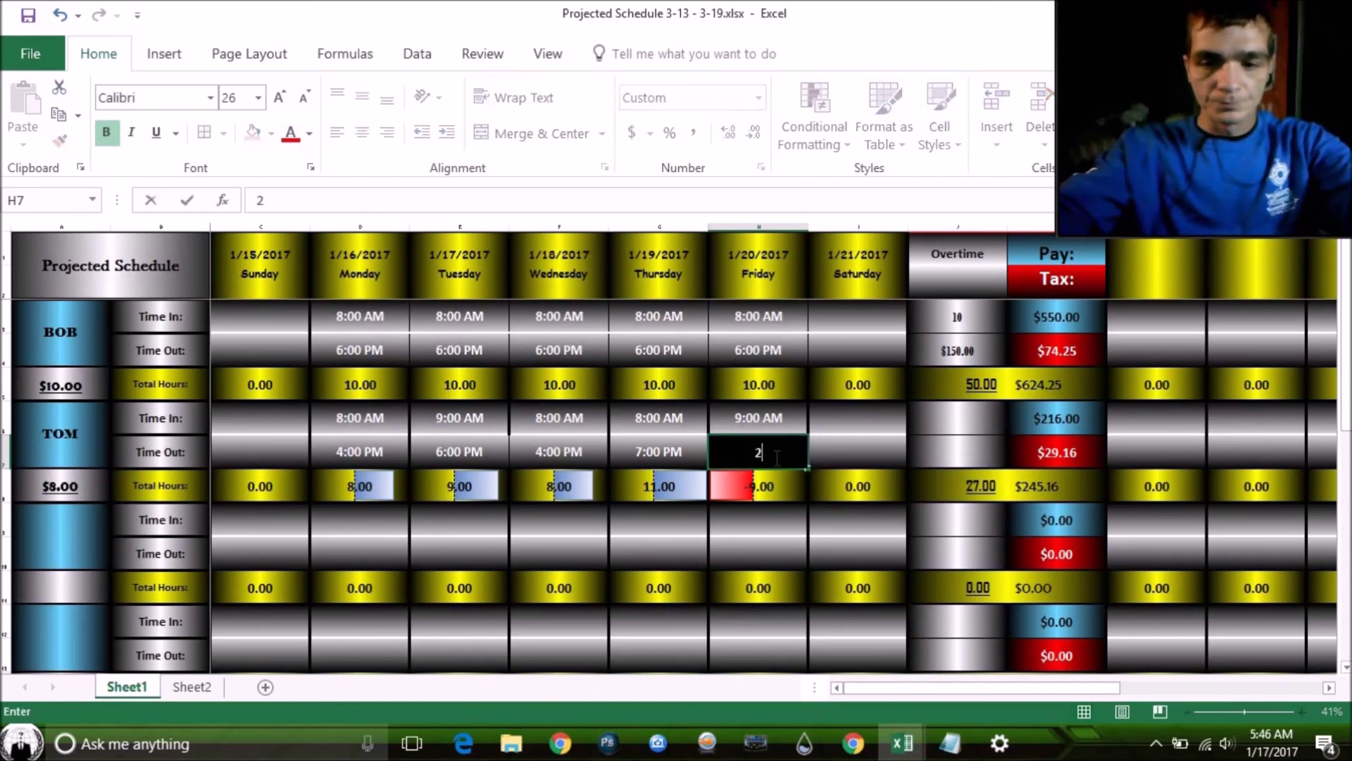
text(:00)
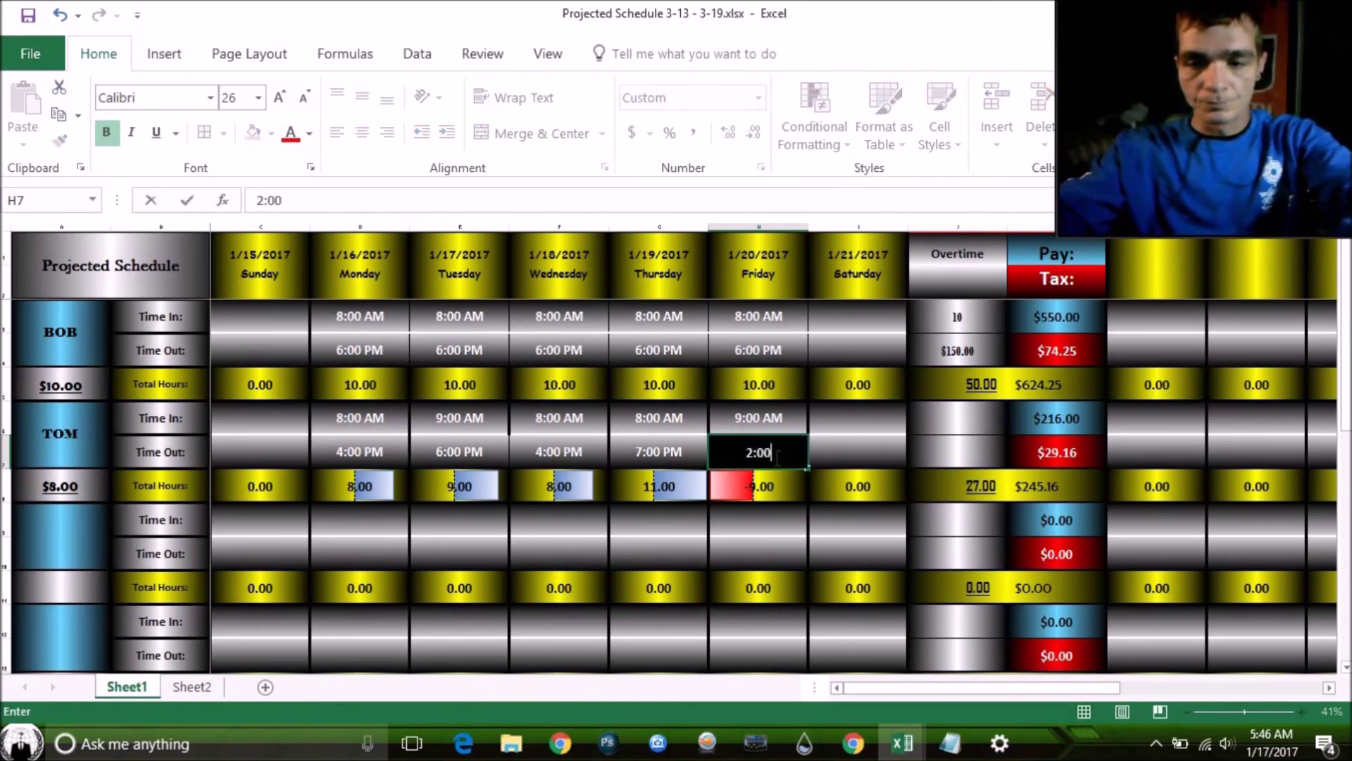
text( pm)
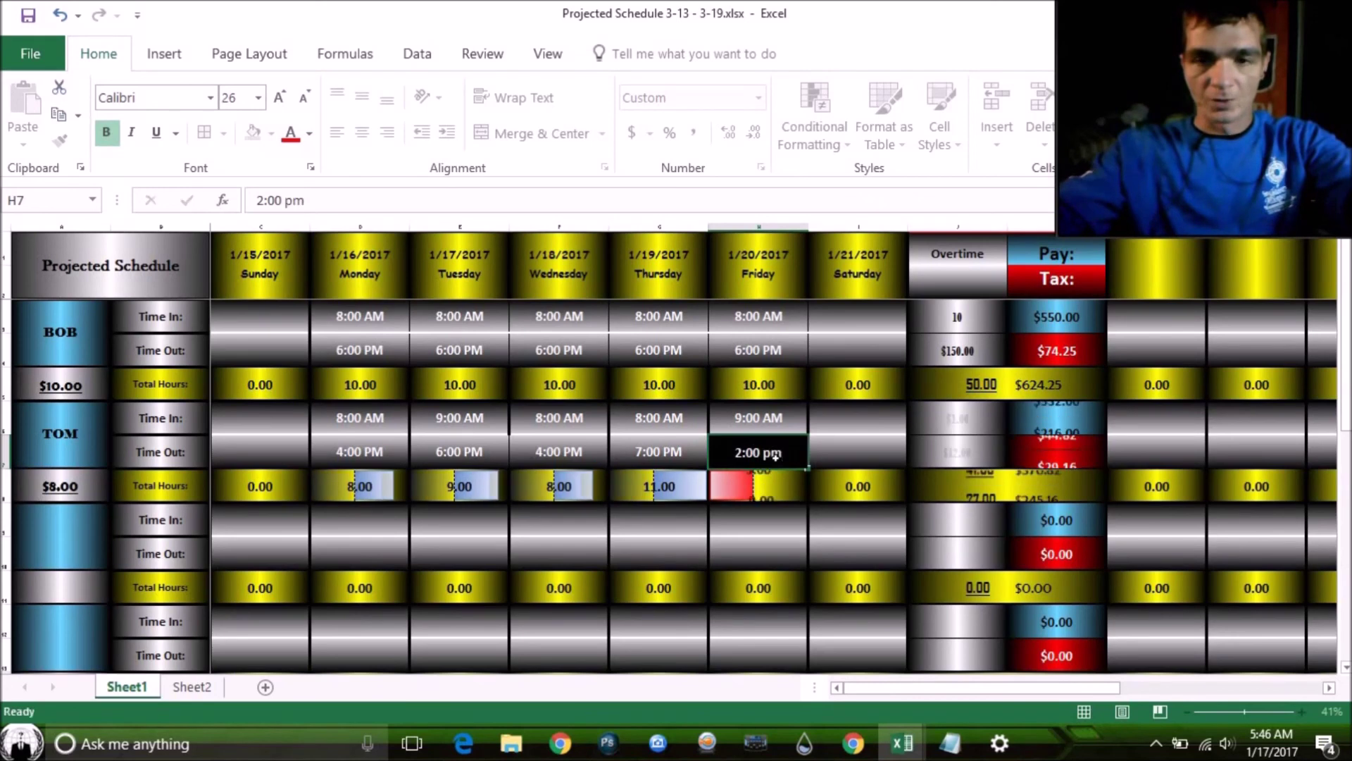
key(Return)
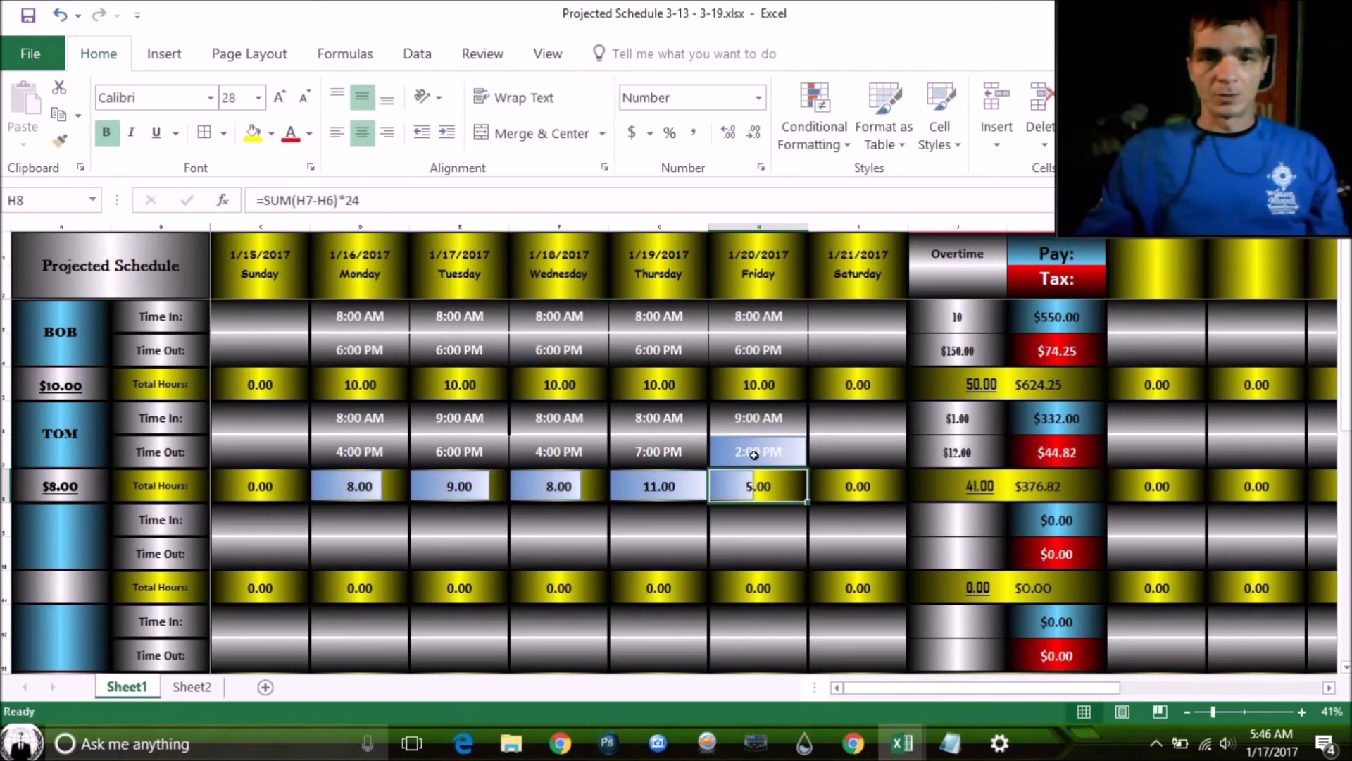
click(754, 449)
click(623, 493)
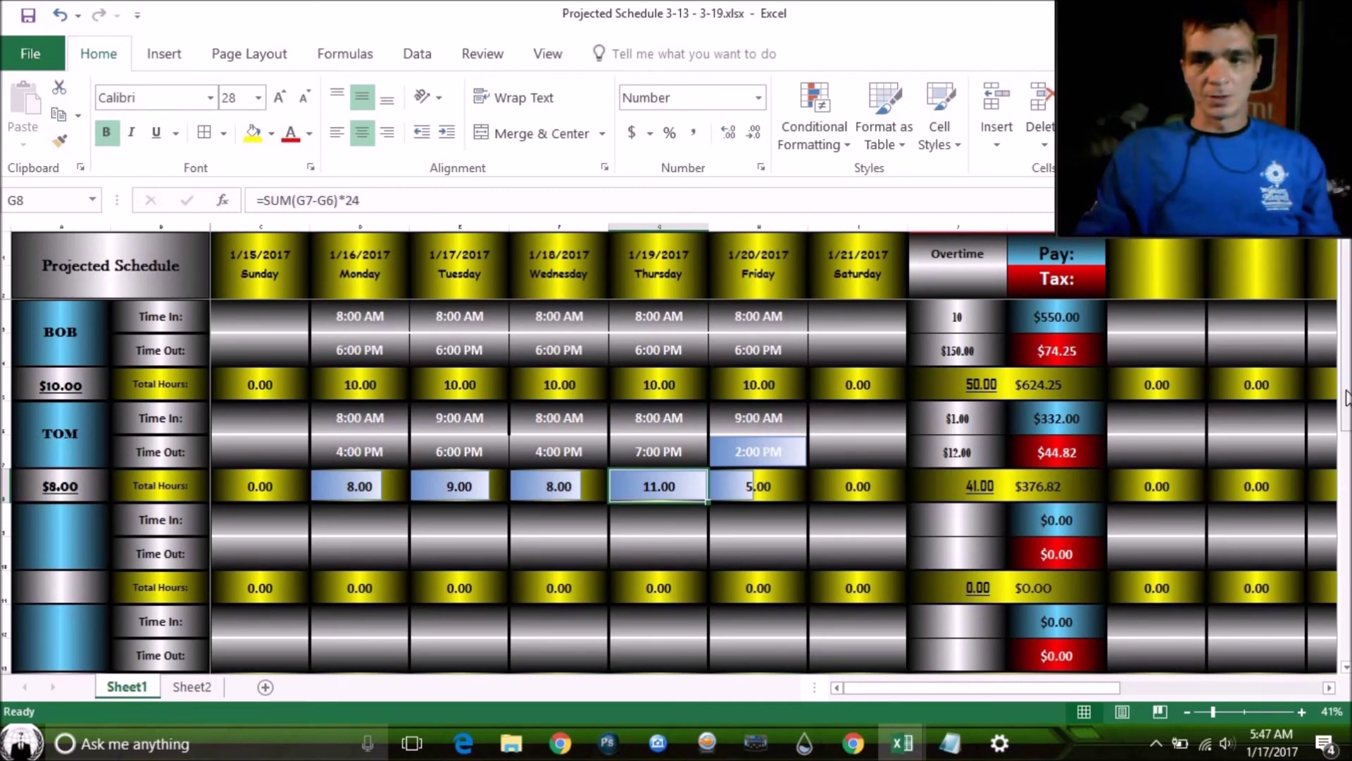
drag(1346, 390, 1347, 358)
drag(1347, 415, 1347, 463)
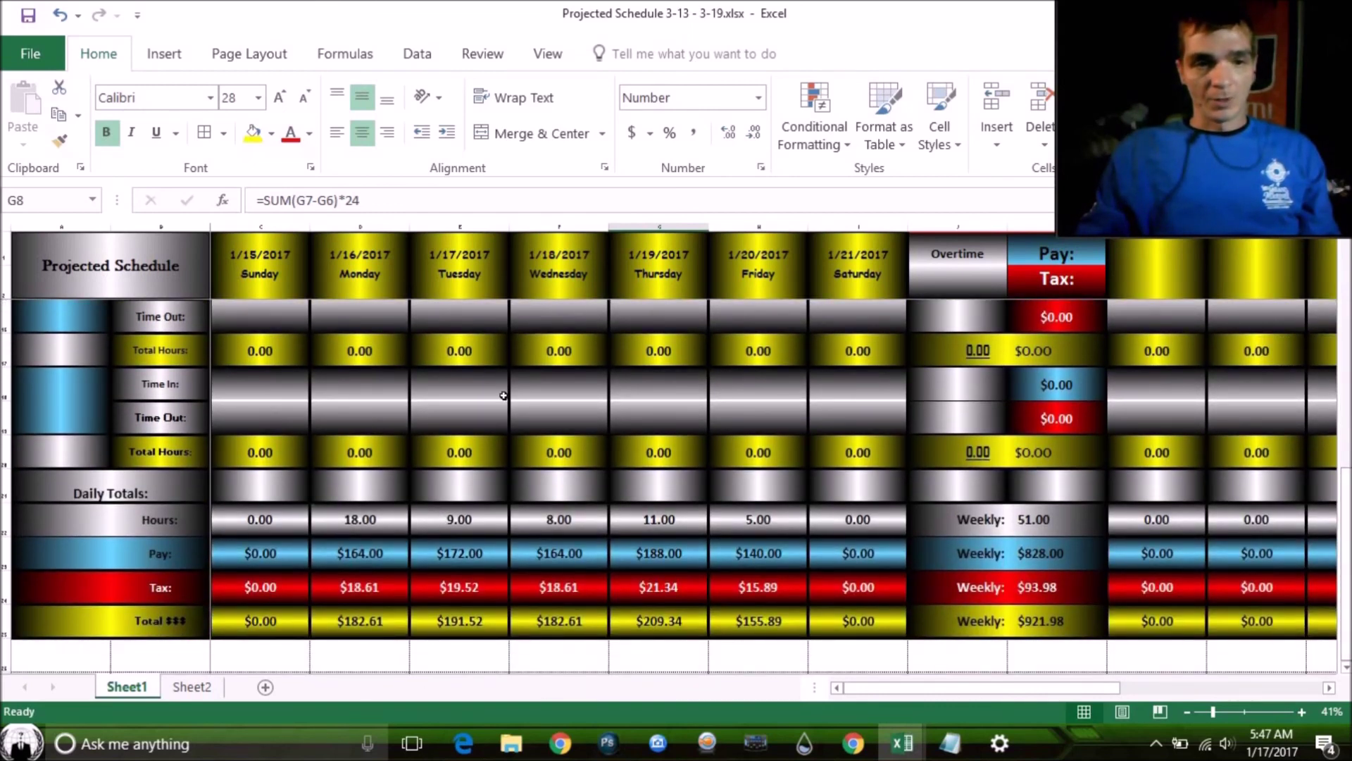
drag(1346, 493, 1347, 338)
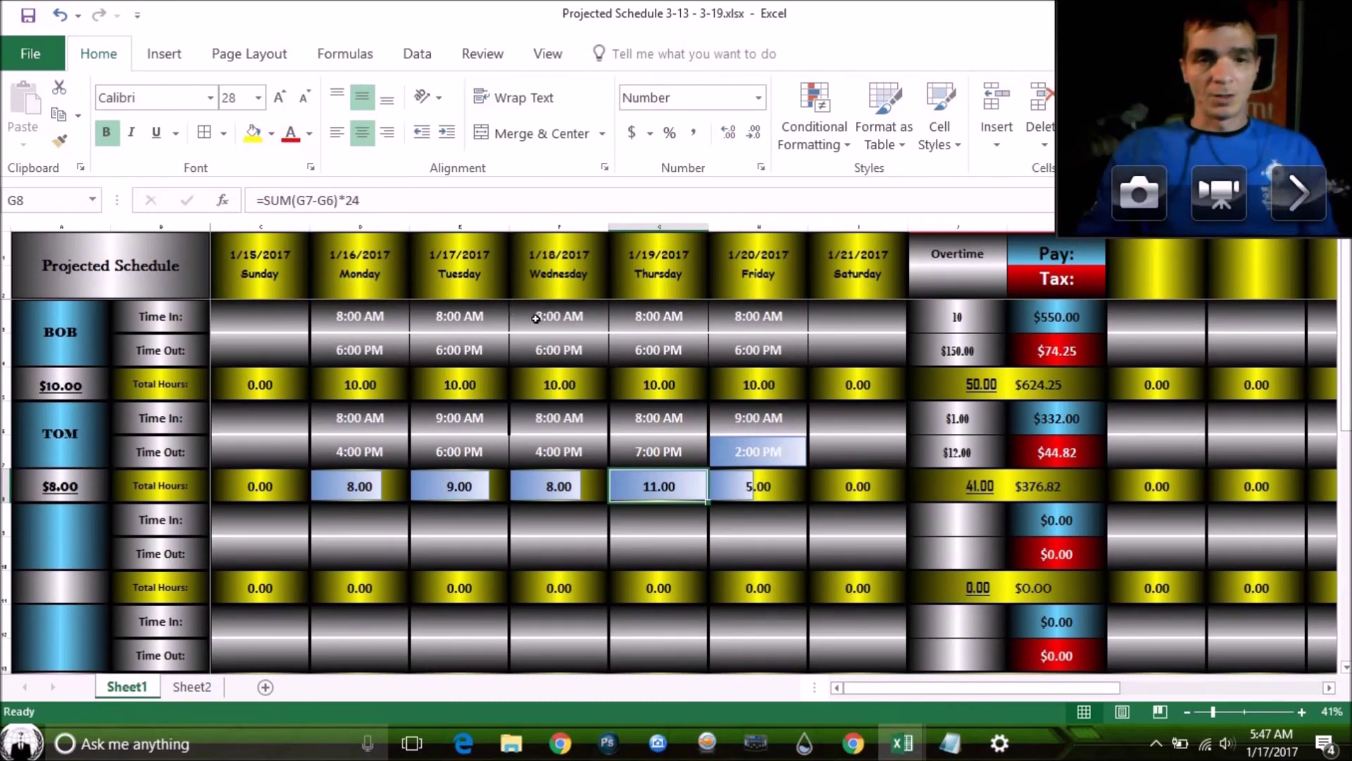